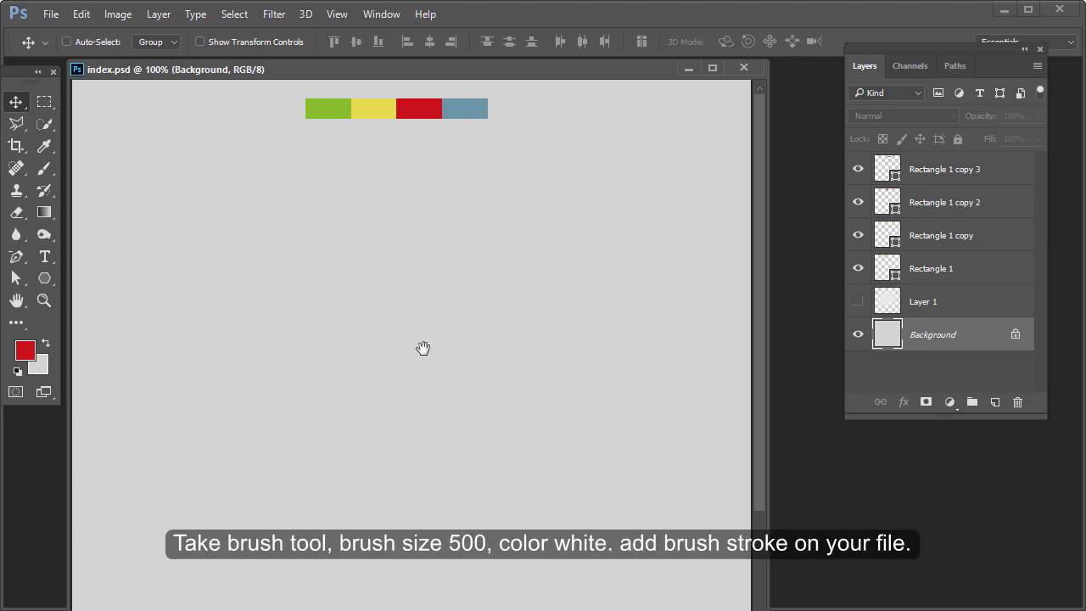
Step: Add a new layer and set up a 550 px soft brush with white (ffffff) foreground
left_click(996, 403)
left_click(45, 168)
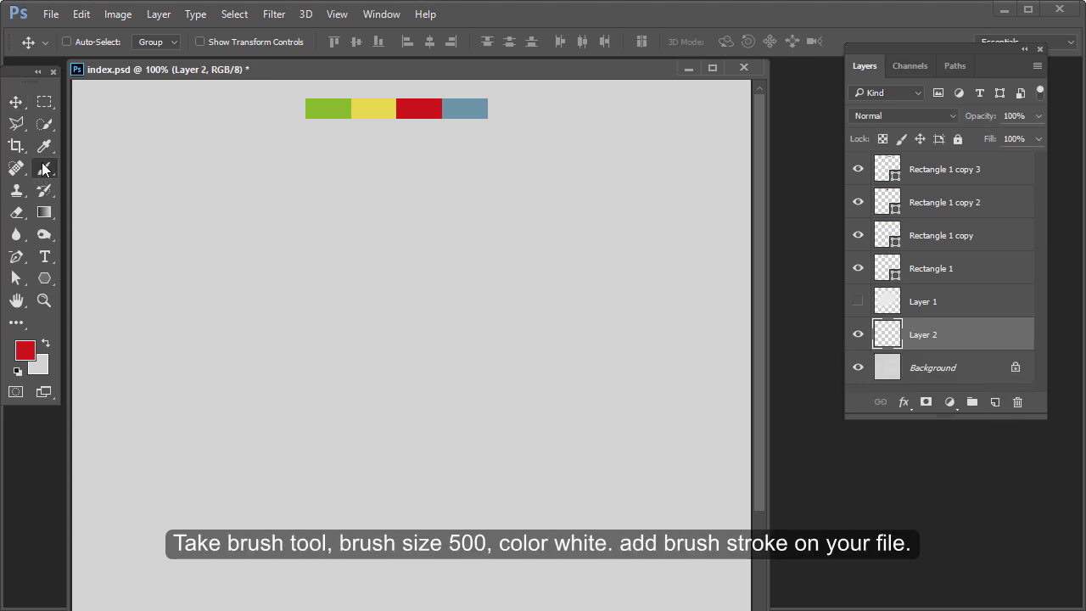
left_click(25, 350)
type("ffffff")
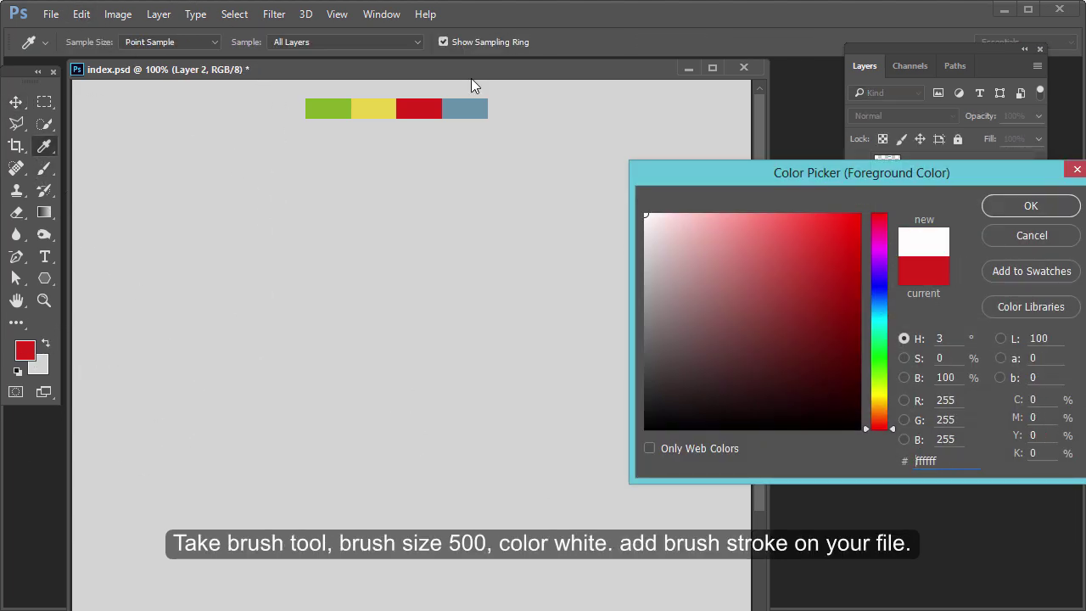
left_click(1067, 212)
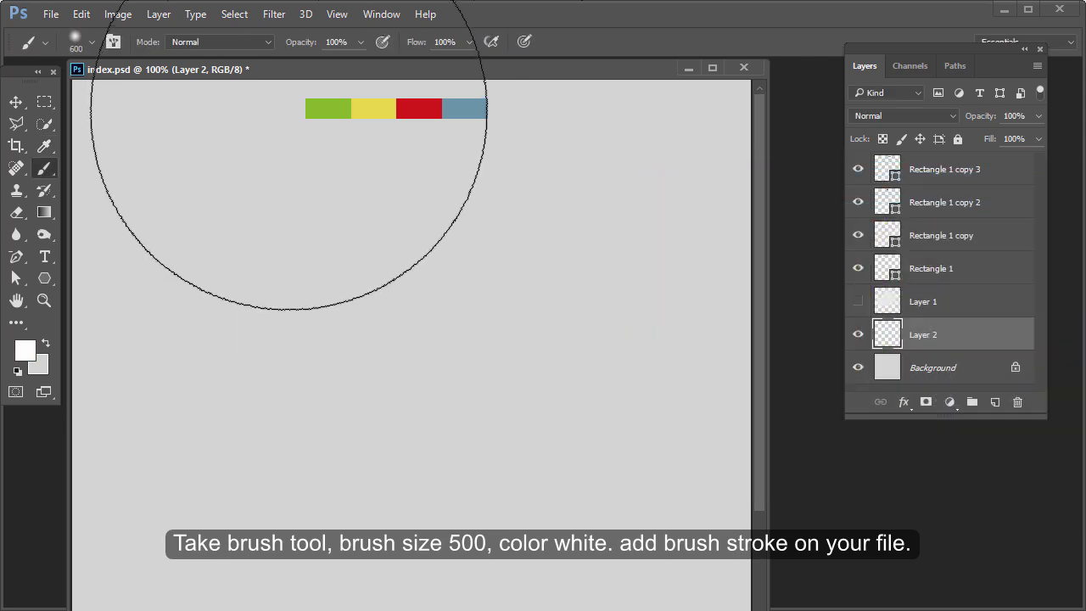
left_click(93, 40)
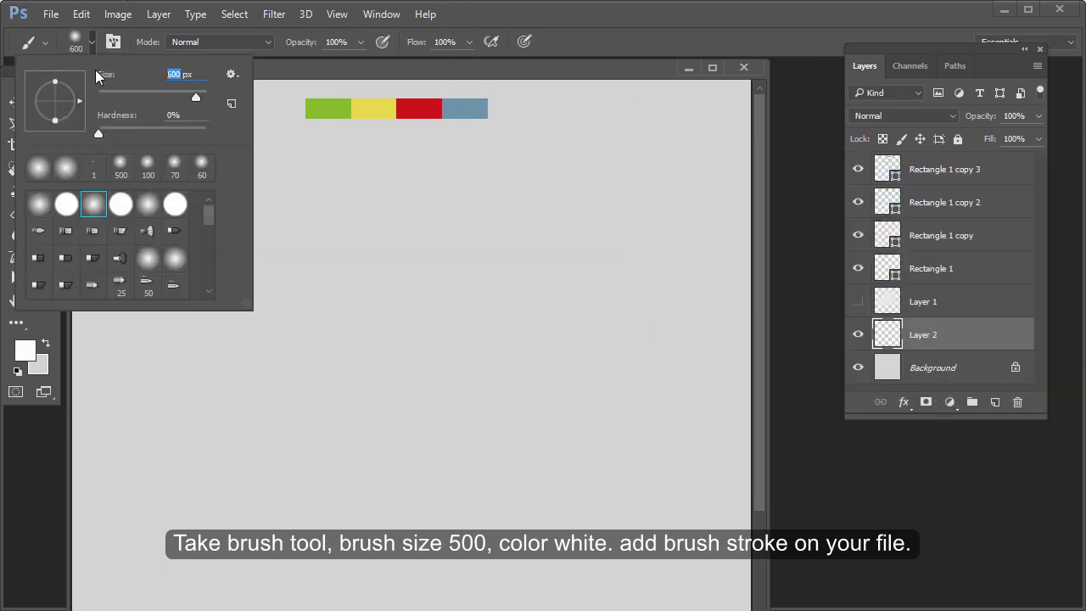
type("550")
key("Return")
Step: Paint a soft white glow around the canvas centre and save the document
left_click_drag(374, 239, 428, 305)
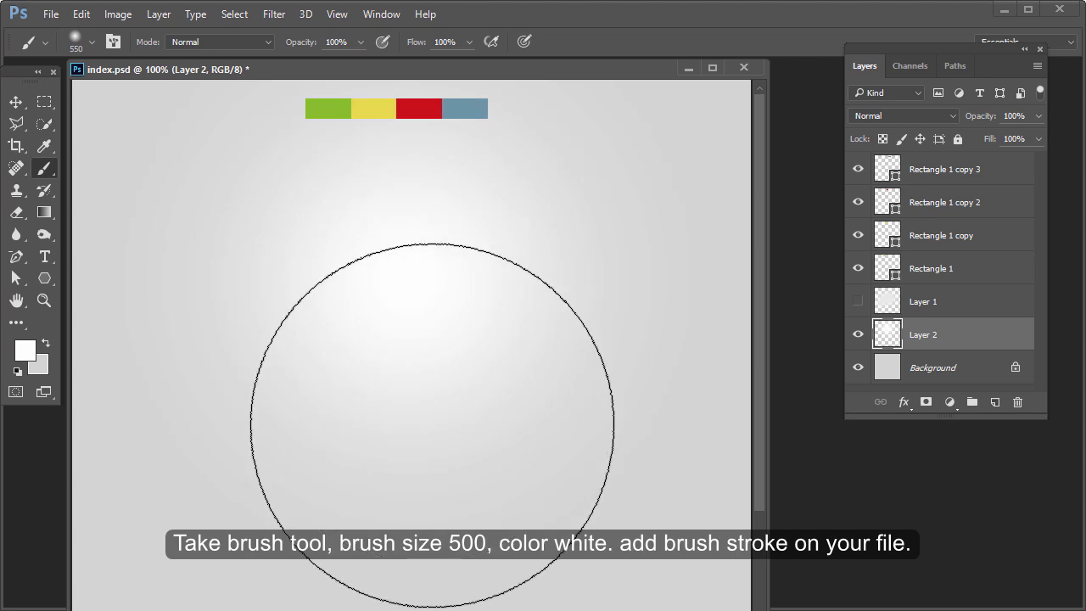
key("ctrl+z")
mouse_move(414, 470)
left_mouse_down()
mouse_move(347, 417)
mouse_move(375, 364)
mouse_move(365, 369)
mouse_move(447, 399)
left_mouse_up()
key("v")
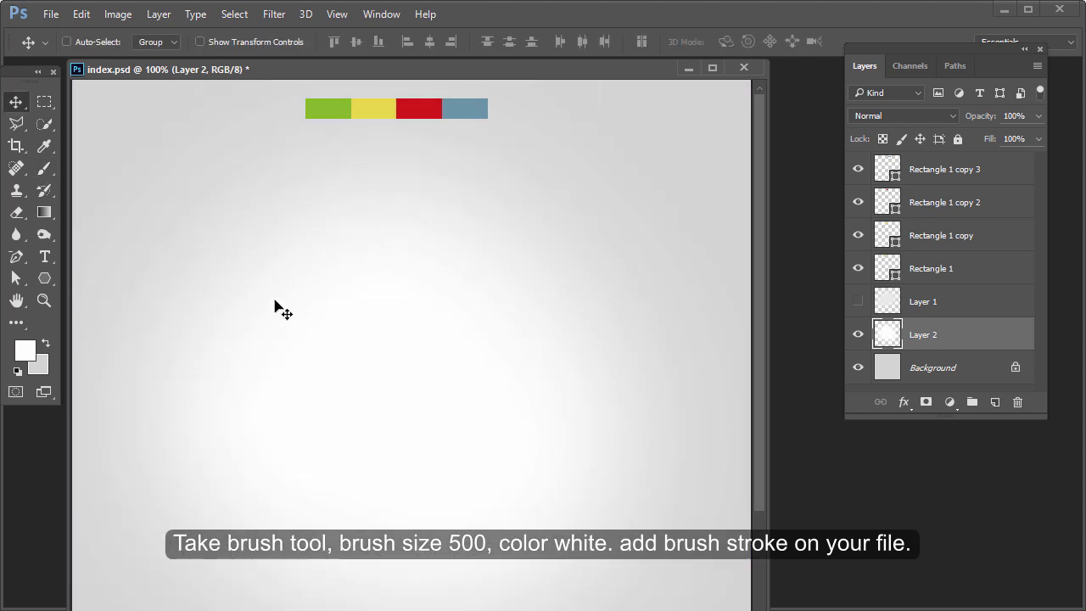
key("ctrl+s")
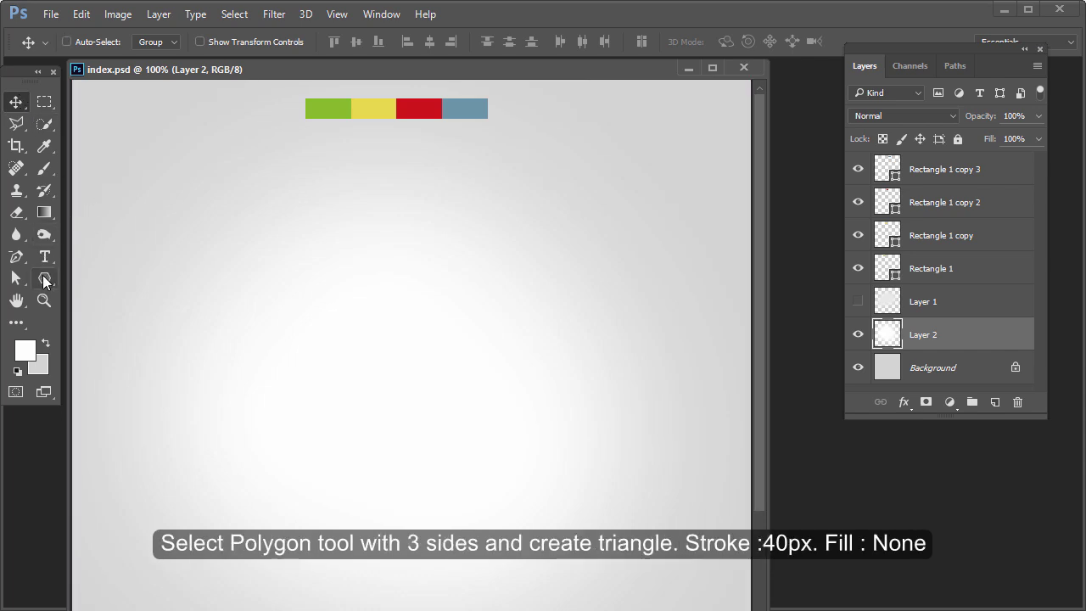
Step: Draw a triangle with the Polygon tool and move it right, under the colour bar
left_click(44, 279)
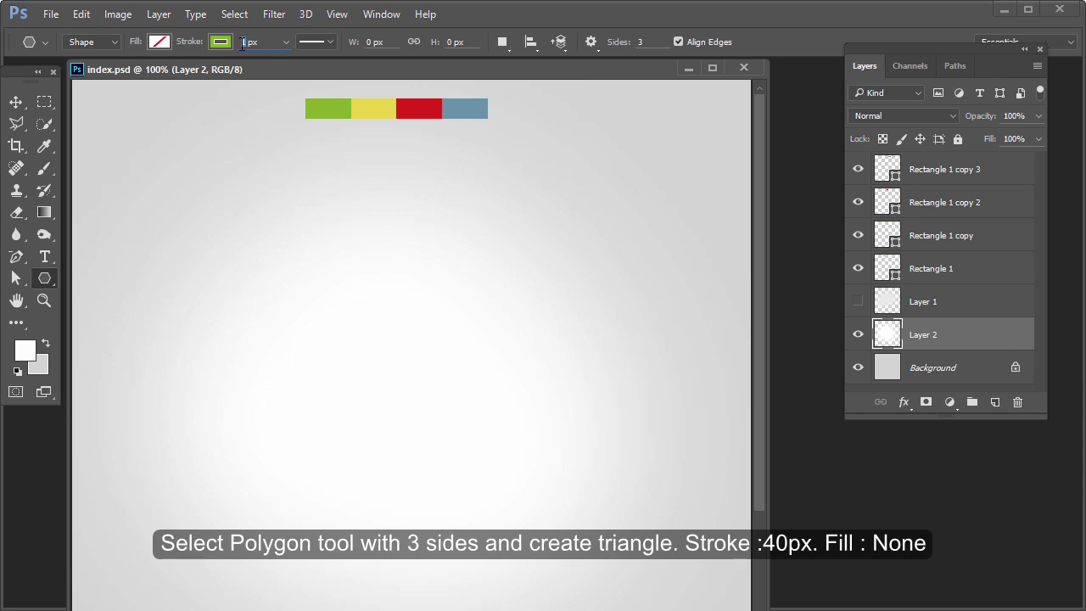
mouse_move(266, 244)
left_mouse_down()
mouse_move(415, 325)
mouse_move(191, 235)
mouse_move(189, 183)
mouse_move(308, 160)
mouse_move(368, 349)
mouse_move(260, 339)
mouse_move(238, 326)
mouse_move(315, 356)
mouse_move(323, 371)
left_mouse_up()
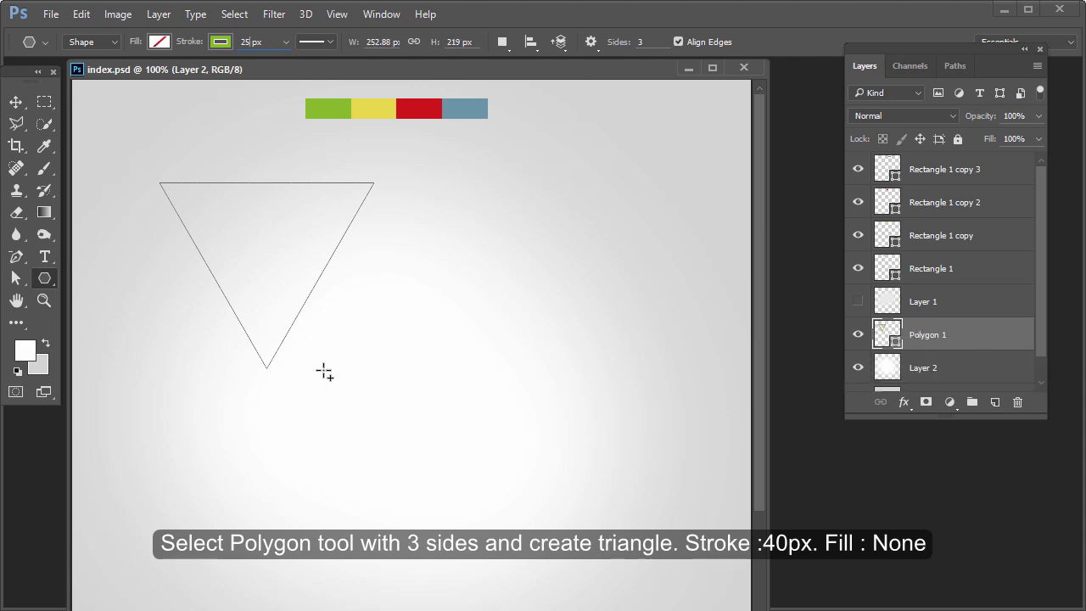
key("v")
mouse_move(322, 213)
left_mouse_down()
mouse_move(509, 184)
mouse_move(449, 201)
mouse_move(476, 205)
left_mouse_up()
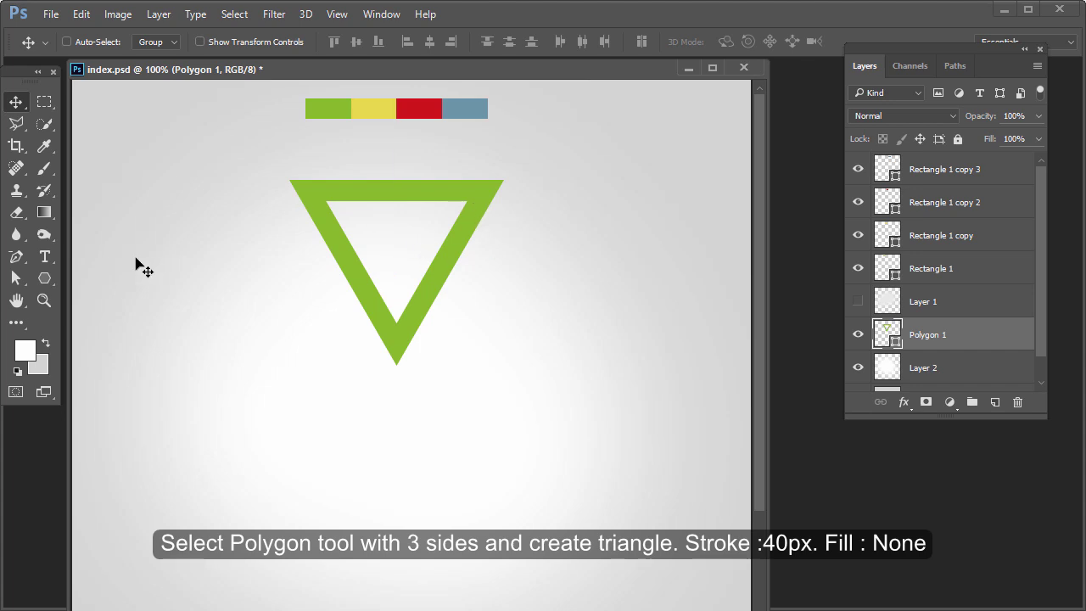
Step: Set the triangle's stroke width to 40 px
left_click(44, 278)
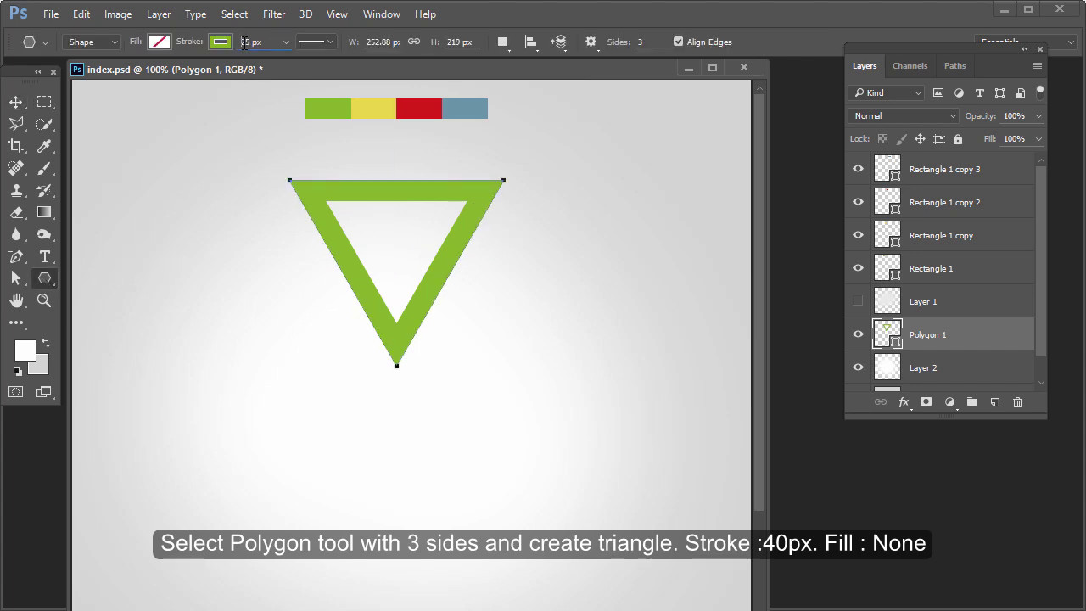
key("Return")
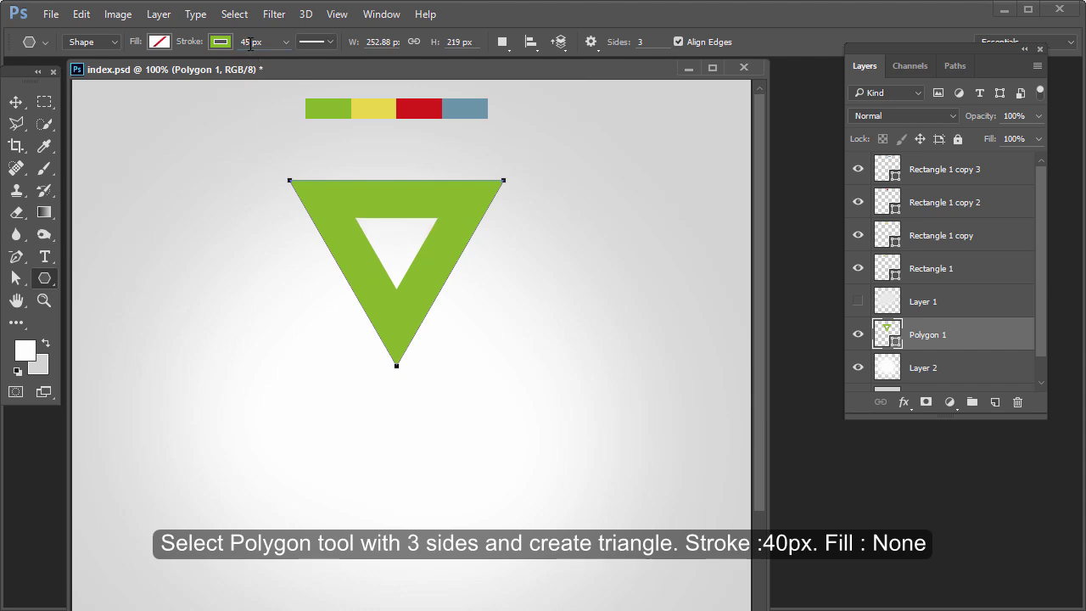
type("40")
key("Return")
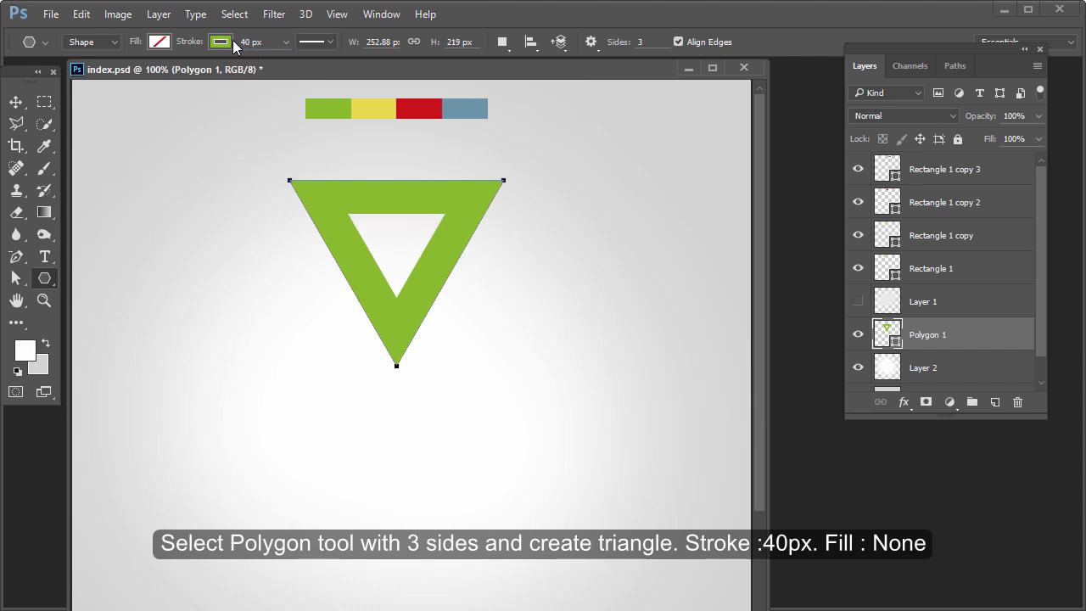
Step: Enlarge the triangle to about 116% and duplicate its layer
left_click(16, 106)
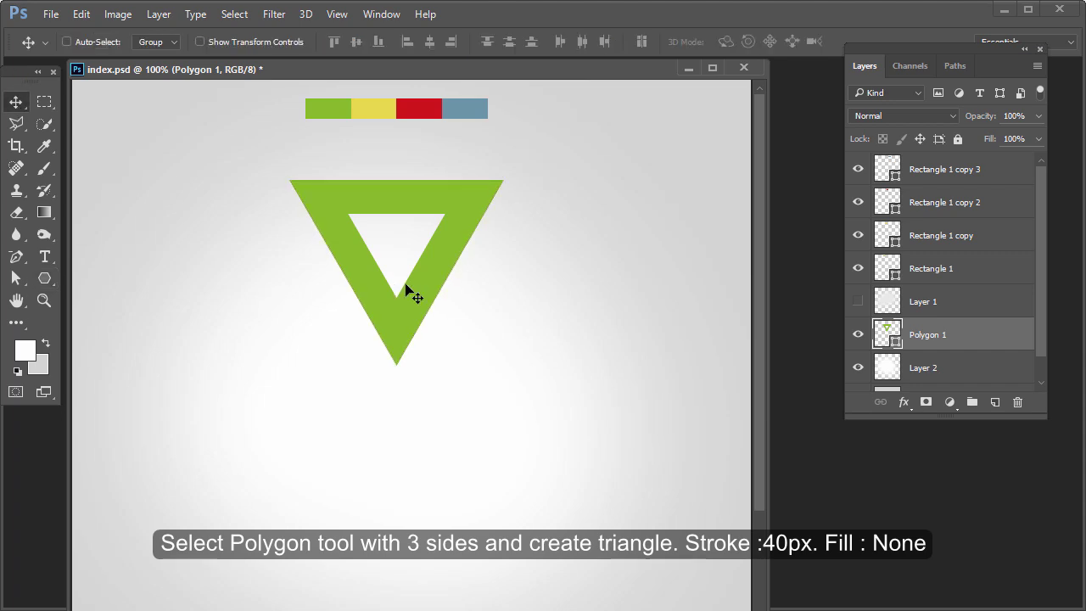
key("ctrl+t")
mouse_move(504, 367)
left_mouse_down()
mouse_move(548, 386)
mouse_move(521, 378)
left_mouse_up()
key("Return")
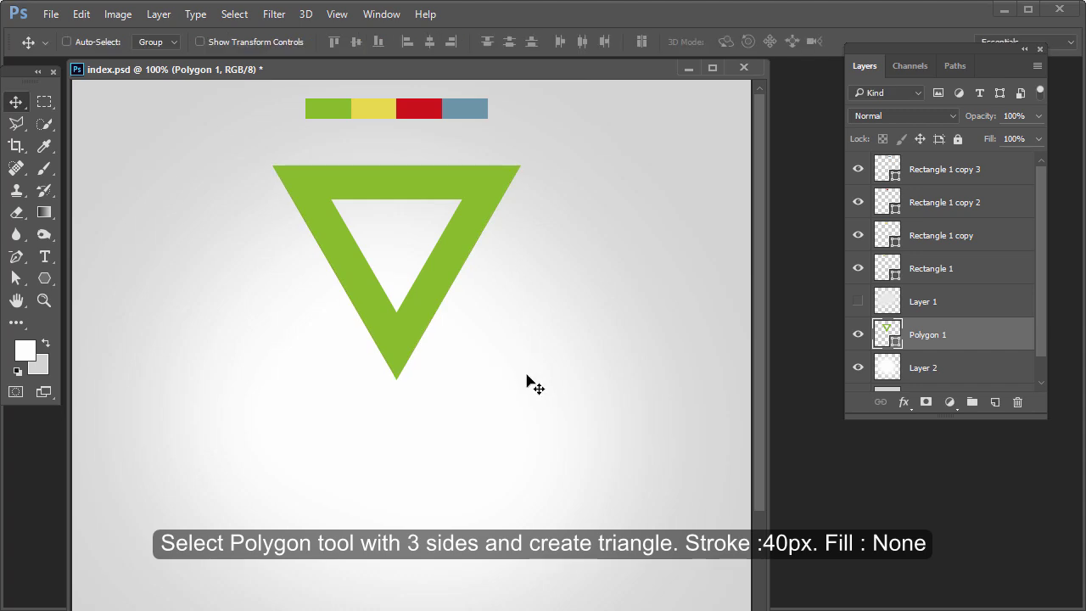
key("Up")
key("Up")
key("Up")
key("Up")
key("Up")
key("Up")
key("Up")
key("Down")
key("Down")
key("Down")
key("Down")
key("Down")
key("Down")
key("Down")
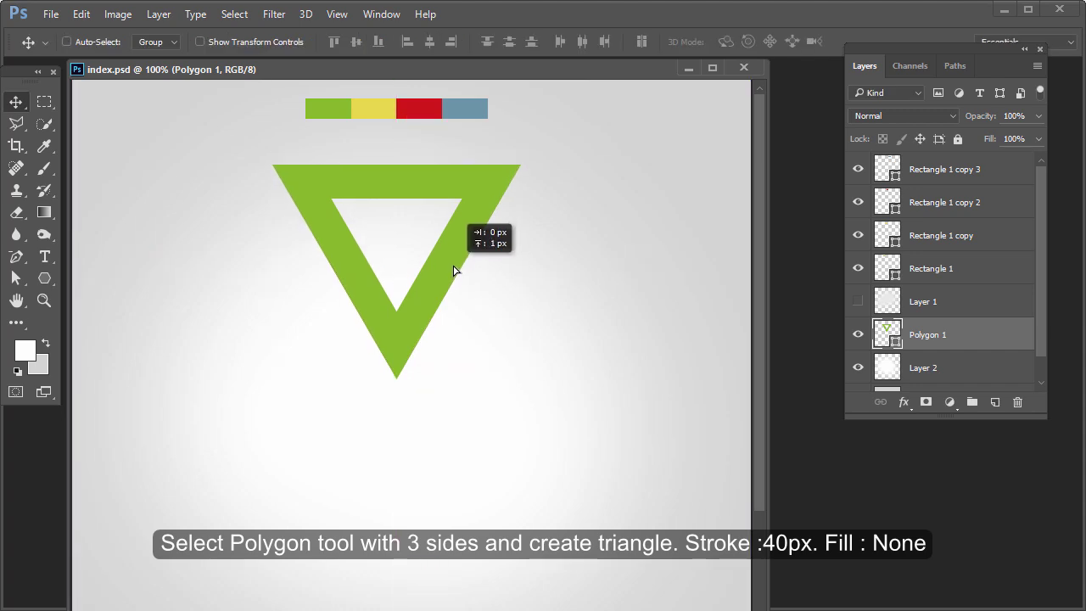
left_click_drag(976, 341, 995, 402)
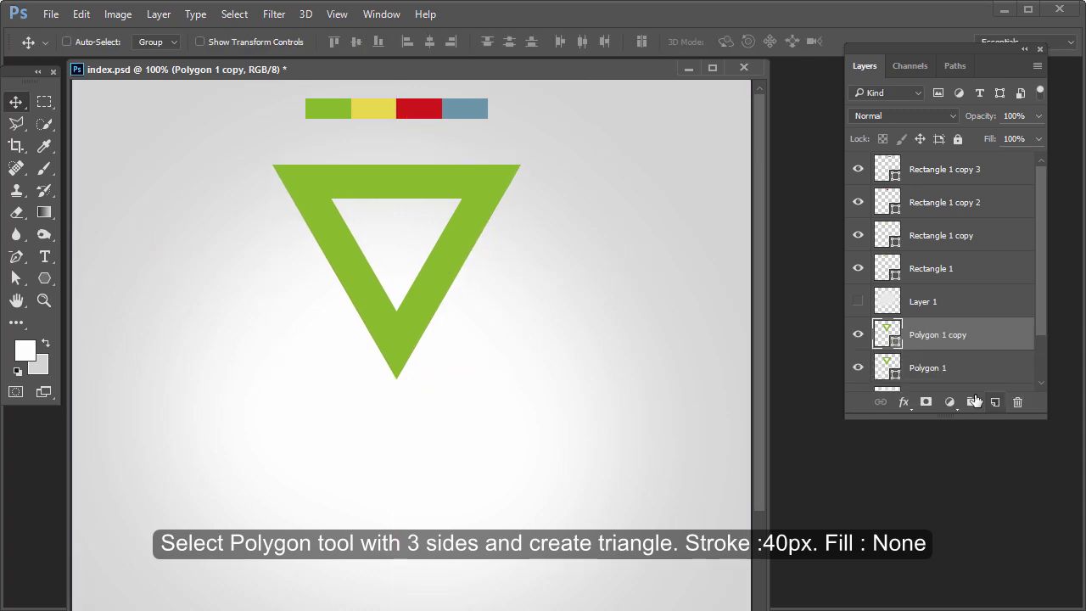
Step: Move the triangle layers to the top and give the copy the colour bar's yellow stroke
key("ctrl+z")
left_click_drag(947, 307, 995, 402)
key("u")
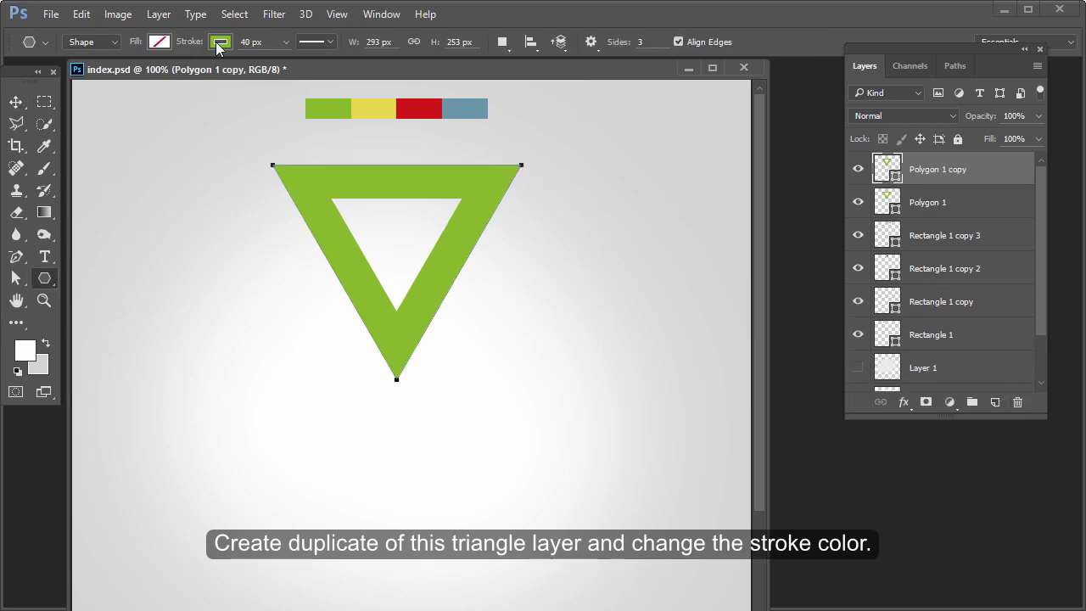
left_click(217, 44)
left_click(301, 75)
left_click(376, 103)
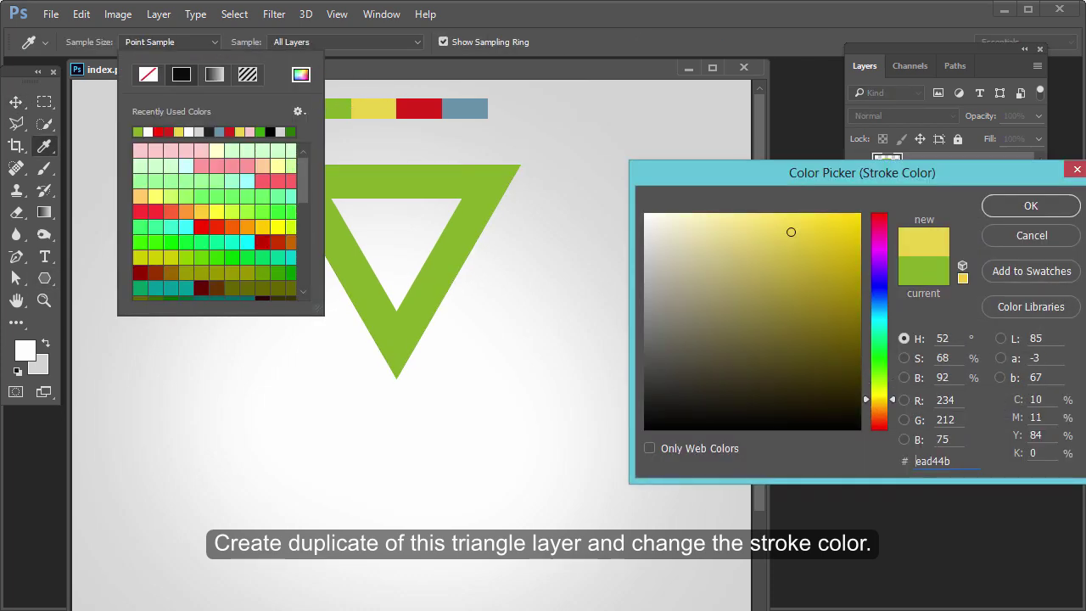
left_click(1060, 212)
Step: Move the yellow triangle down so it overlaps the green one
key("v")
left_click_drag(413, 184, 414, 293)
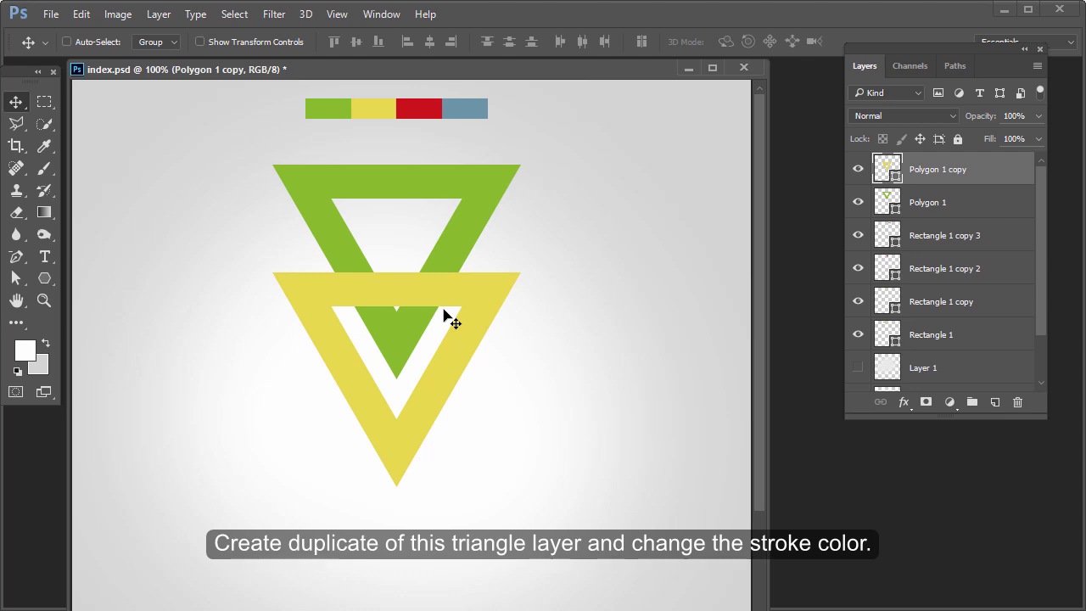
key("Down")
key("Down")
key("Down")
key("Down")
key("Down")
key("Down")
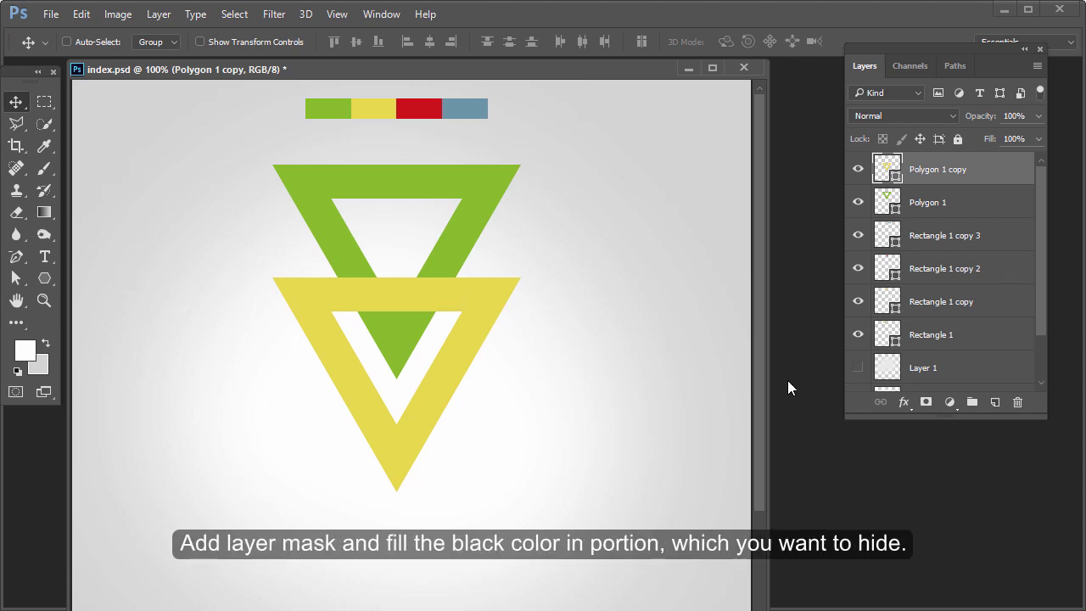
Step: Zoom to 300% on the overlapping bands and add a layer mask to the yellow triangle
key("ctrl+plus")
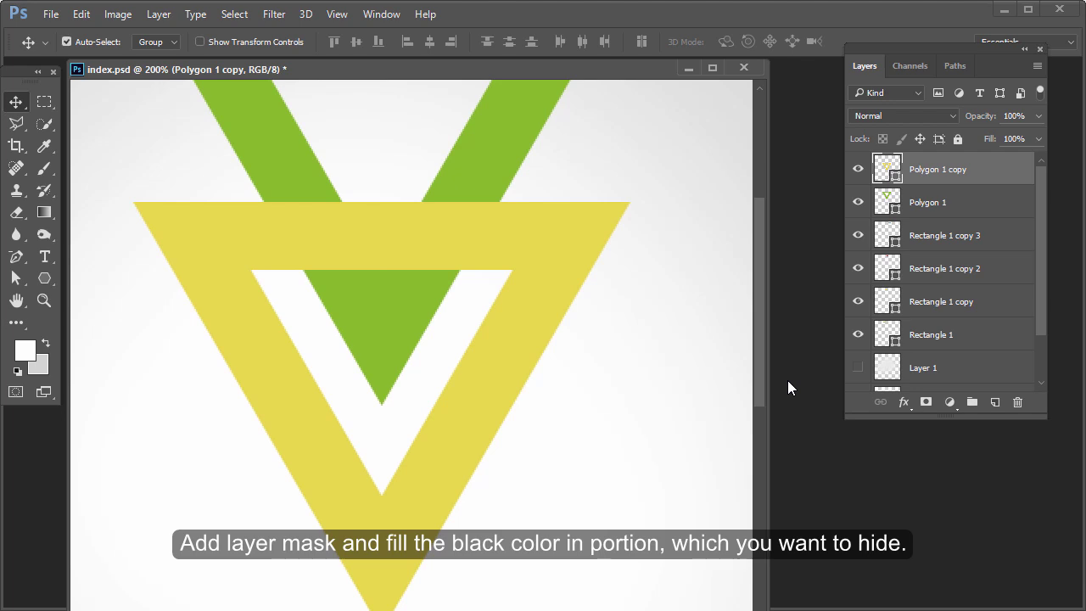
key("ctrl+plus")
left_click_drag(447, 156, 521, 289)
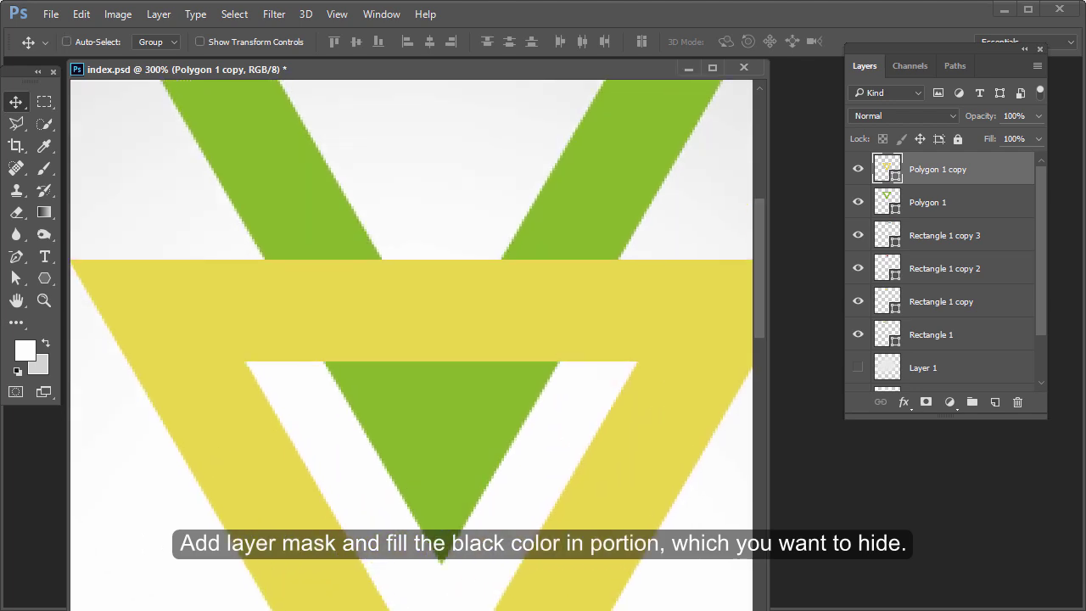
left_click(1037, 117)
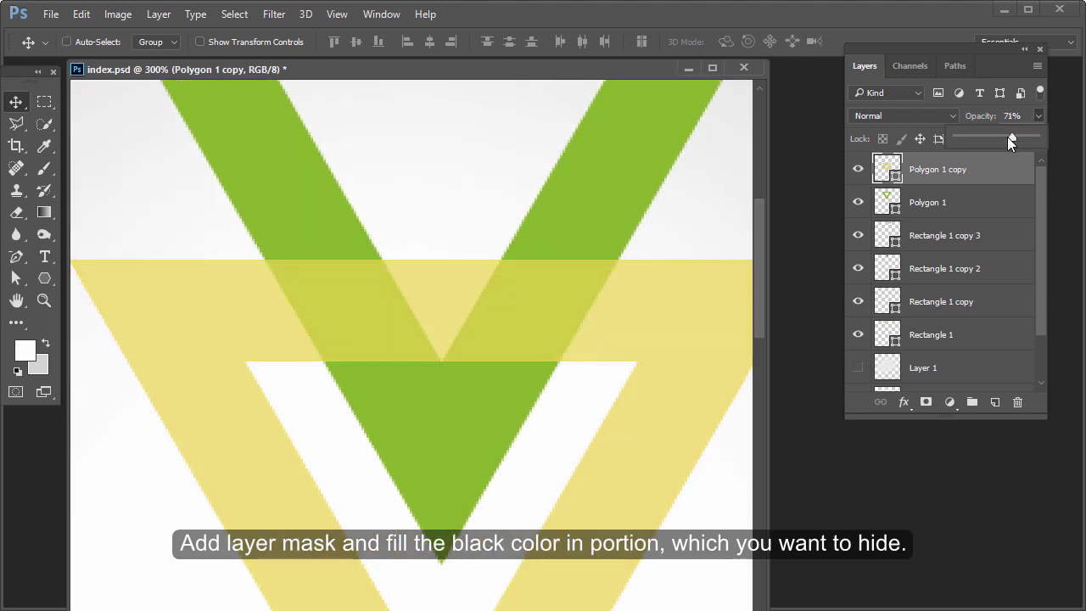
left_click(926, 401)
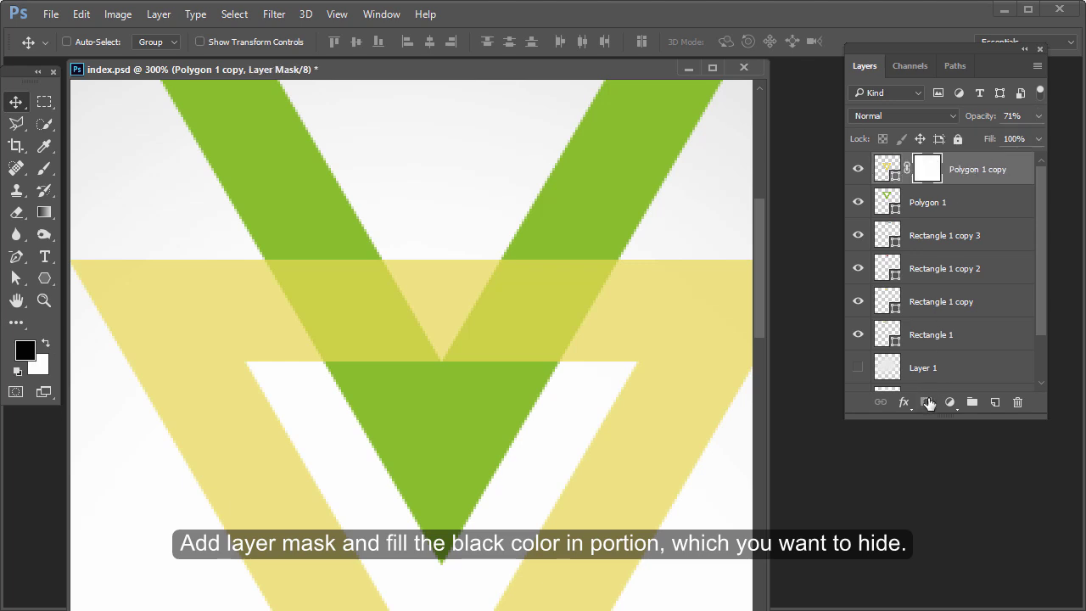
Step: Draw a polygonal lasso selection around where the yellow band crosses the green
left_click(16, 123)
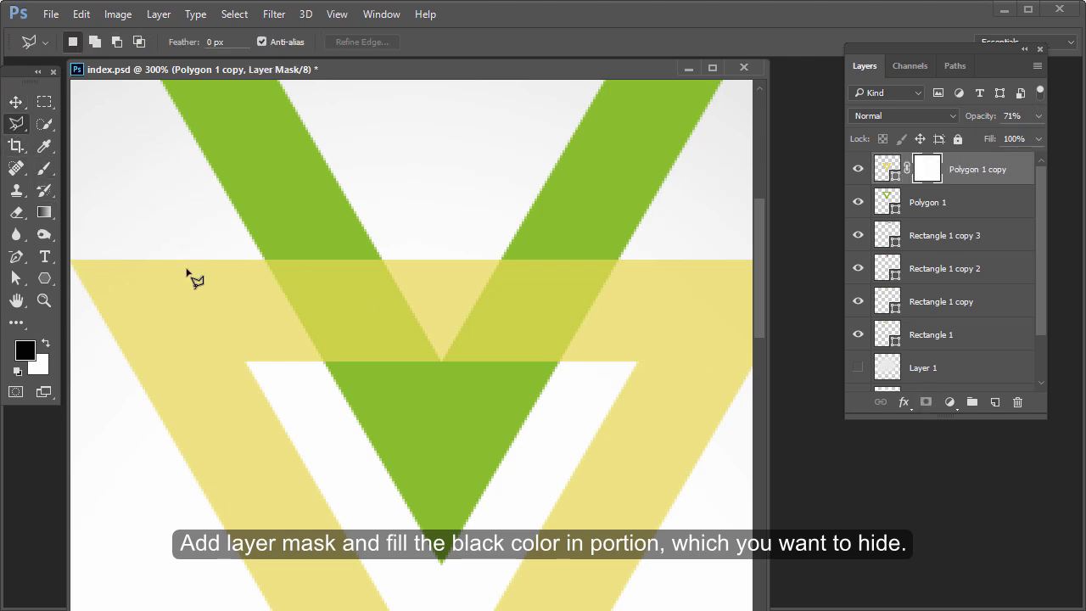
left_click(264, 258)
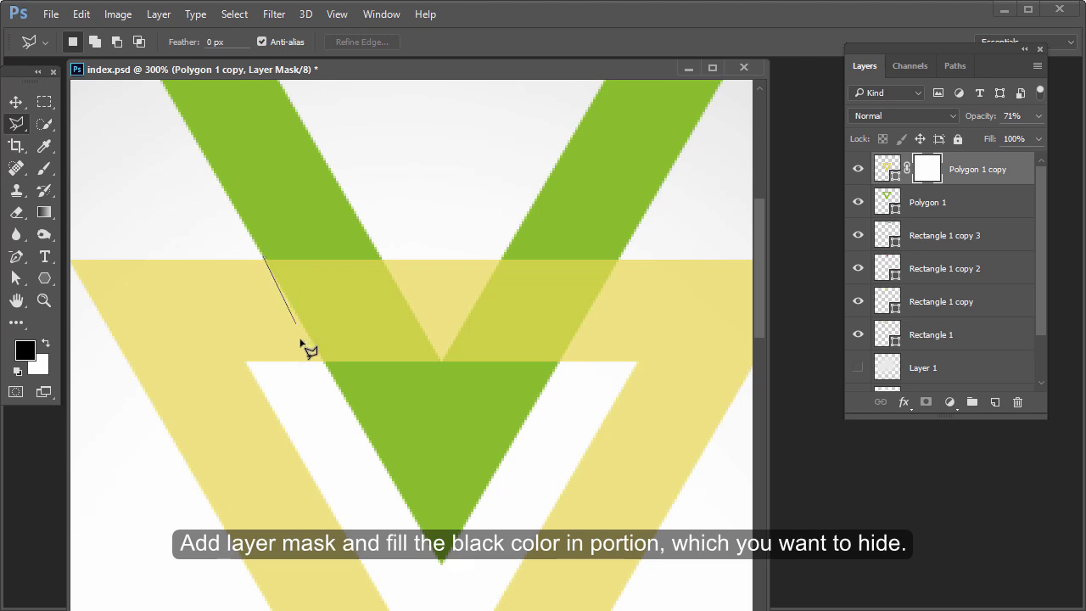
left_click(331, 376)
left_click(442, 366)
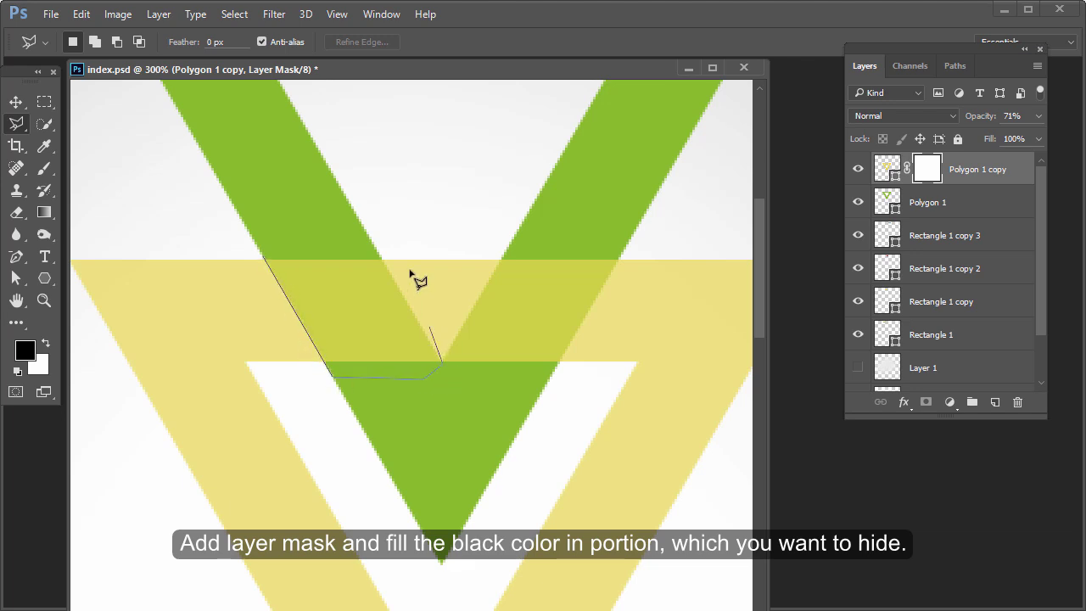
left_click(371, 245)
left_click(313, 223)
left_click(264, 259)
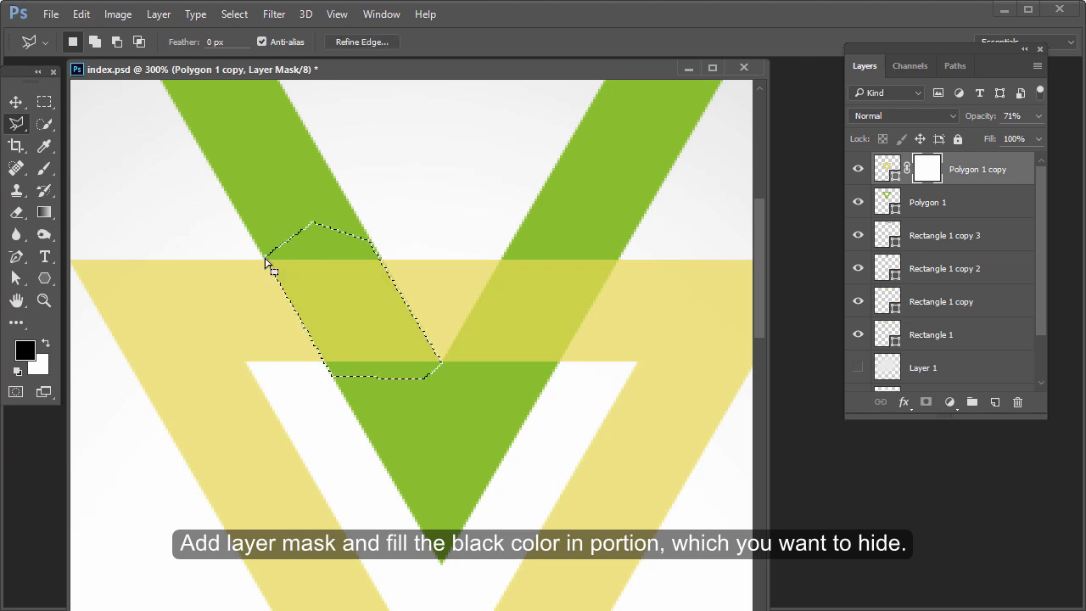
Step: Paint Bucket-fill the selection on the mask to hide the yellow, then deselect
left_click(47, 212)
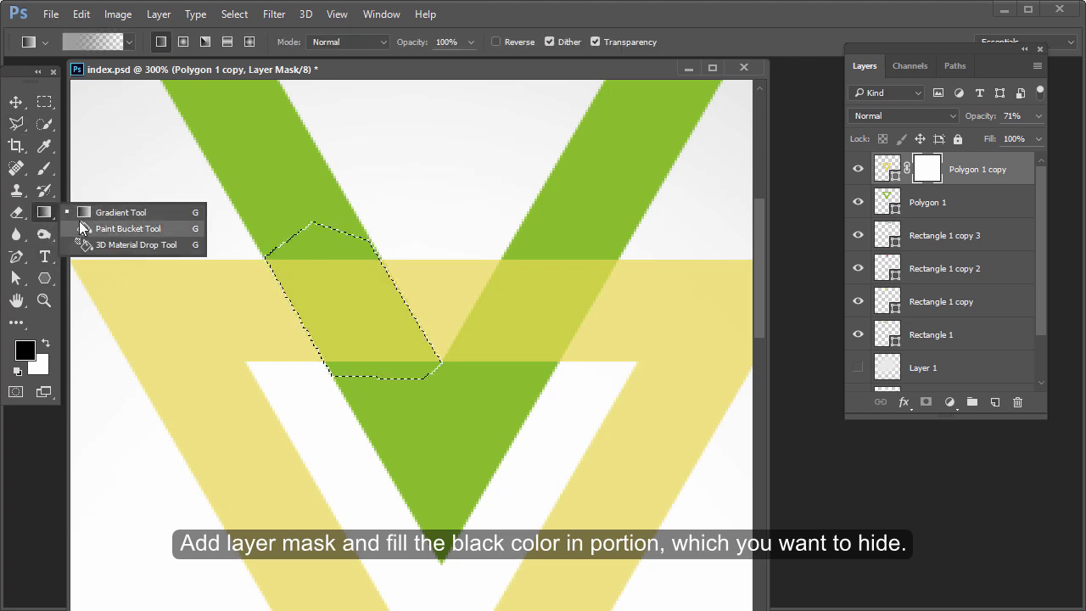
left_click(102, 232)
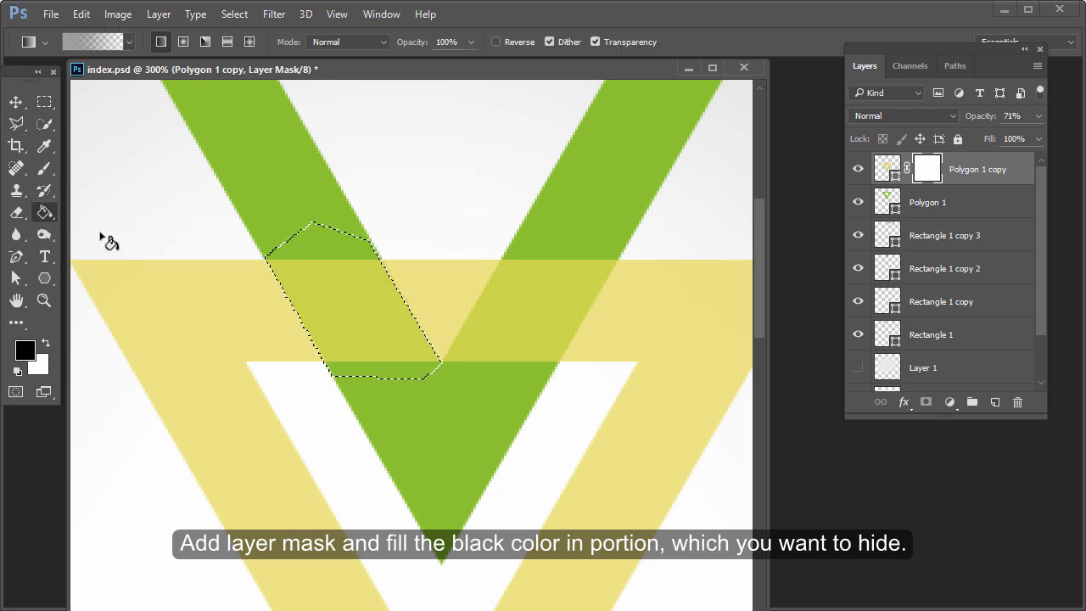
left_click(340, 280)
key("v")
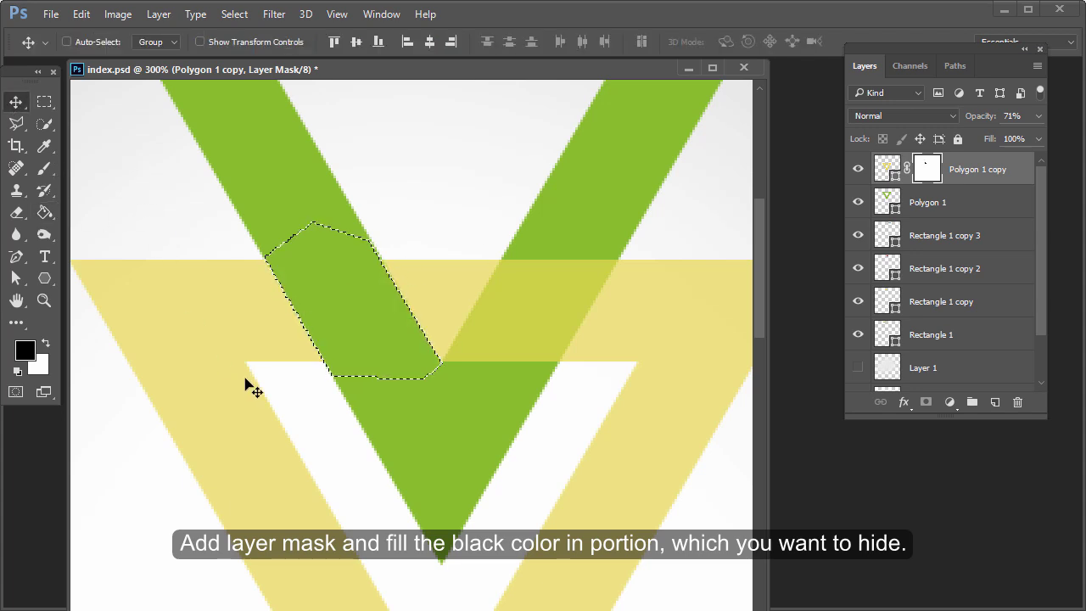
left_click(234, 14)
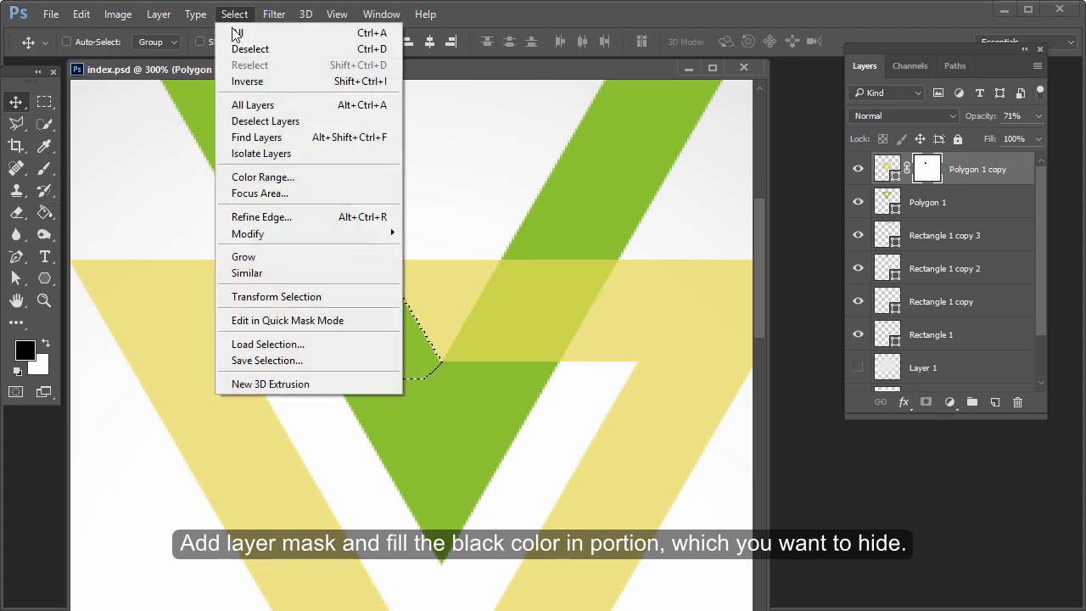
left_click(255, 49)
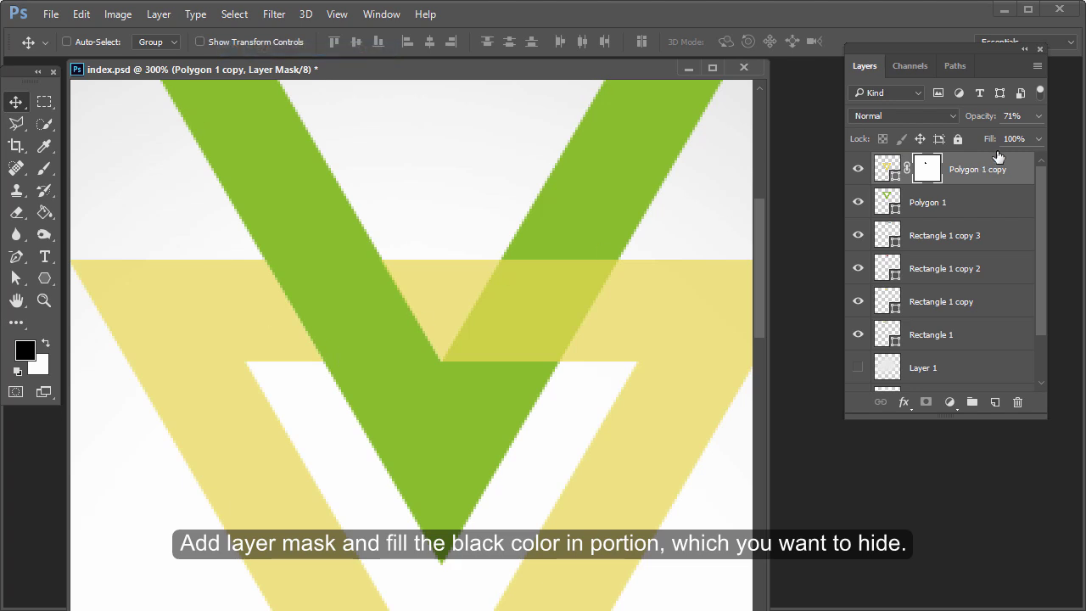
Step: Raise the yellow triangle's opacity to 100% and zoom back to 100%
left_click(1037, 117)
left_click_drag(1016, 140, 1076, 157)
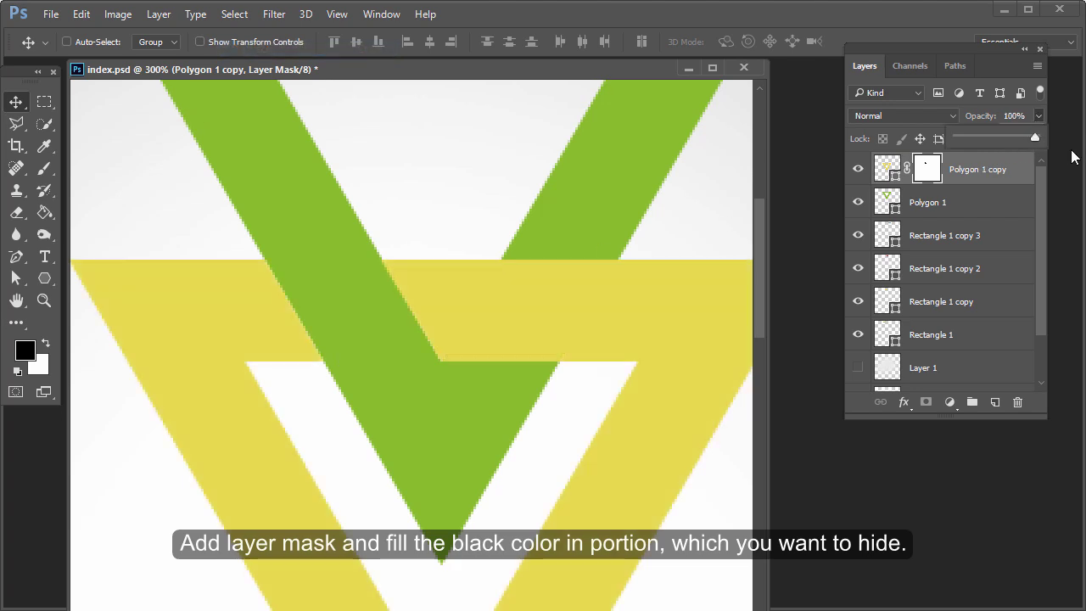
left_click(208, 240)
key("ctrl+1")
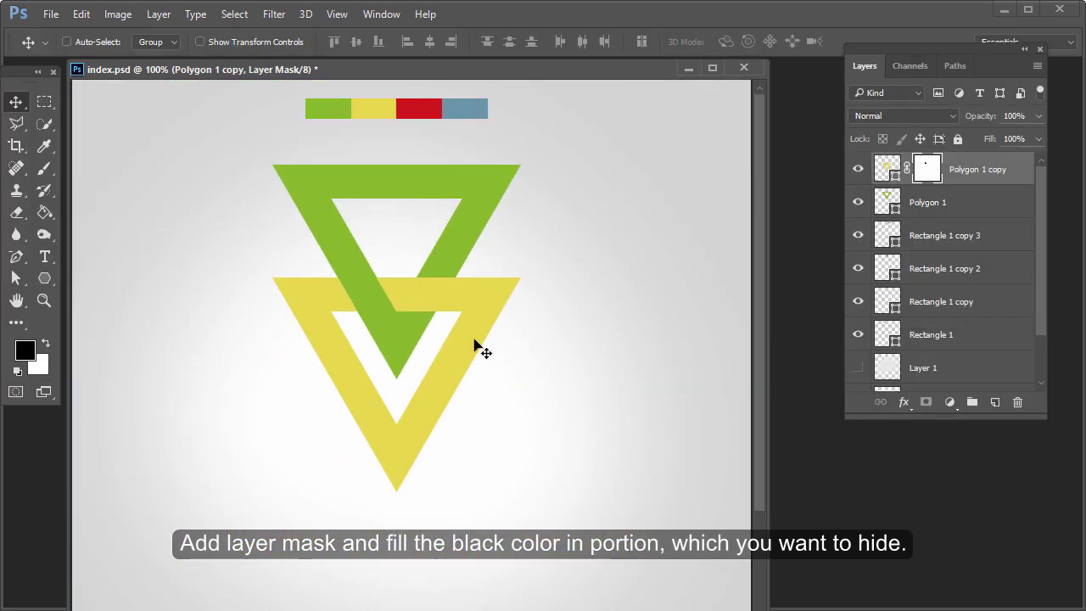
left_click_drag(456, 404, 462, 367)
Step: Duplicate the yellow triangle and move the copy down below it
left_click_drag(980, 165, 996, 400)
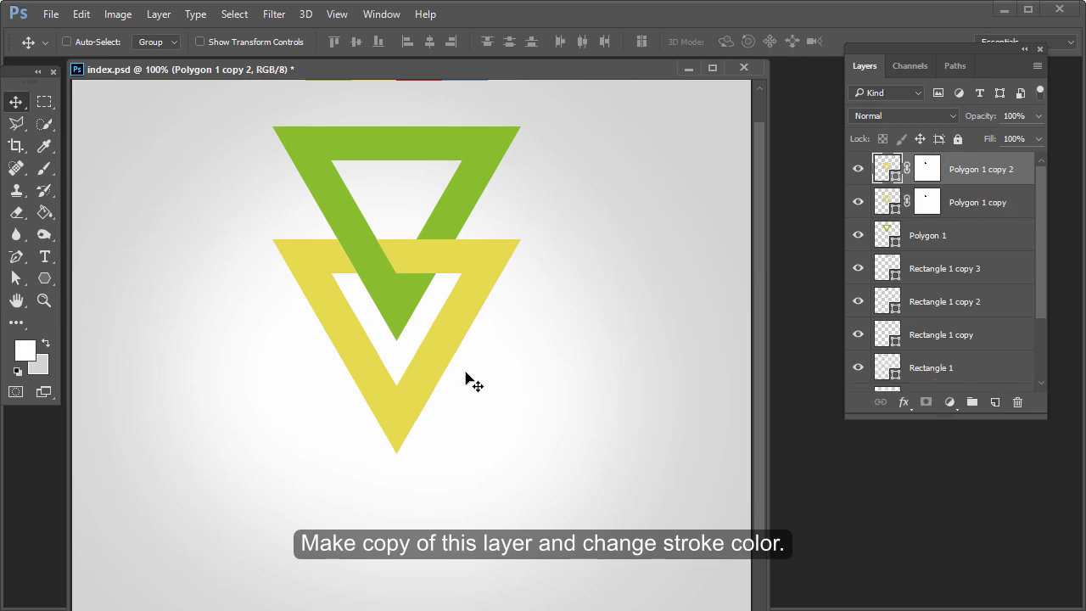
left_click_drag(450, 258, 453, 373)
key("ctrl+j")
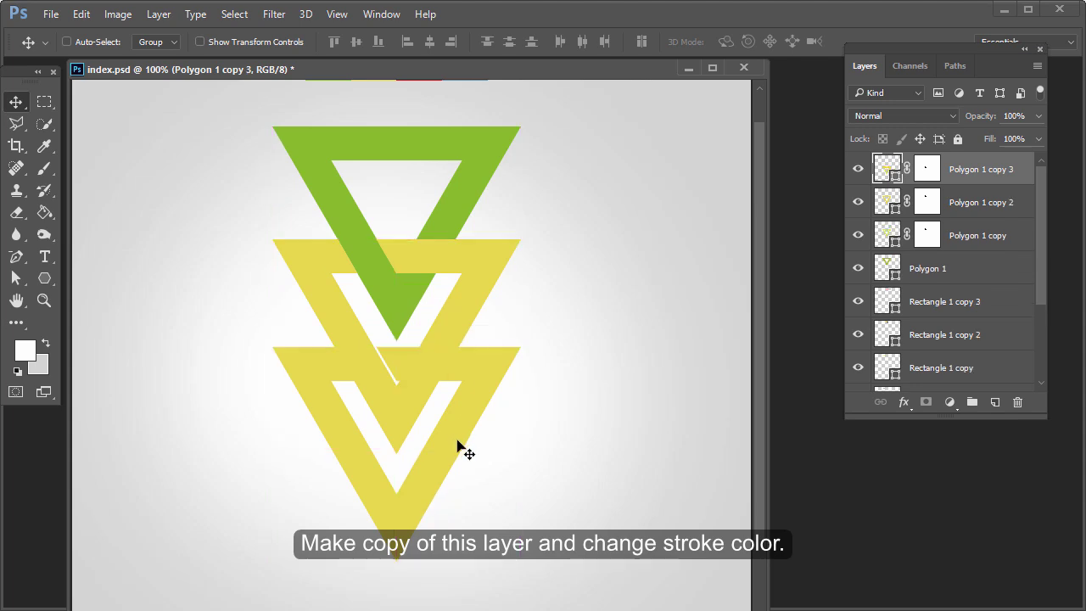
key("Down")
key("Down")
key("Down")
key("Down")
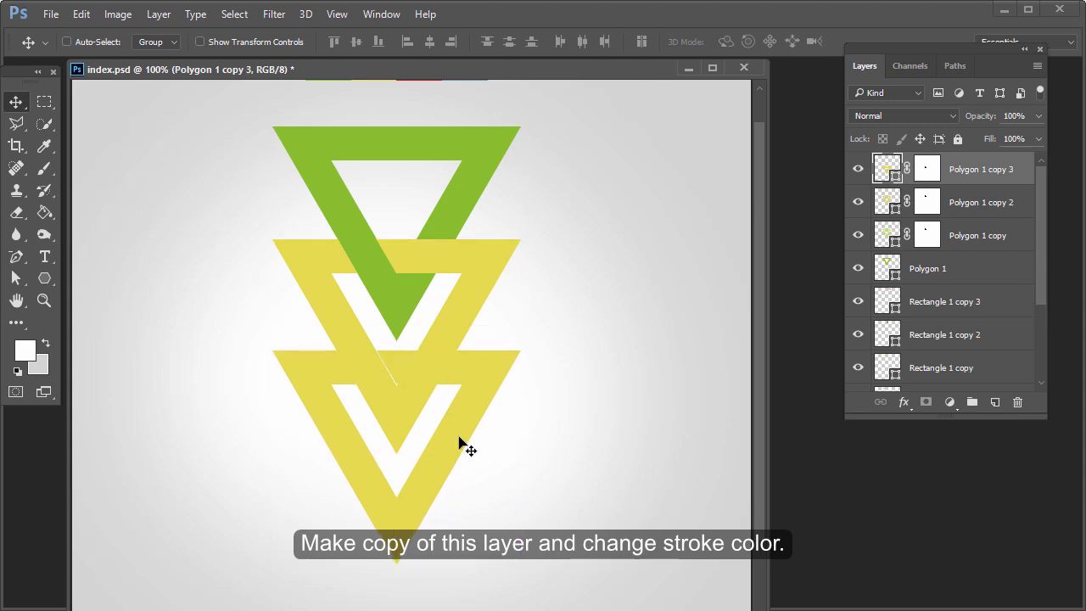
key("Down")
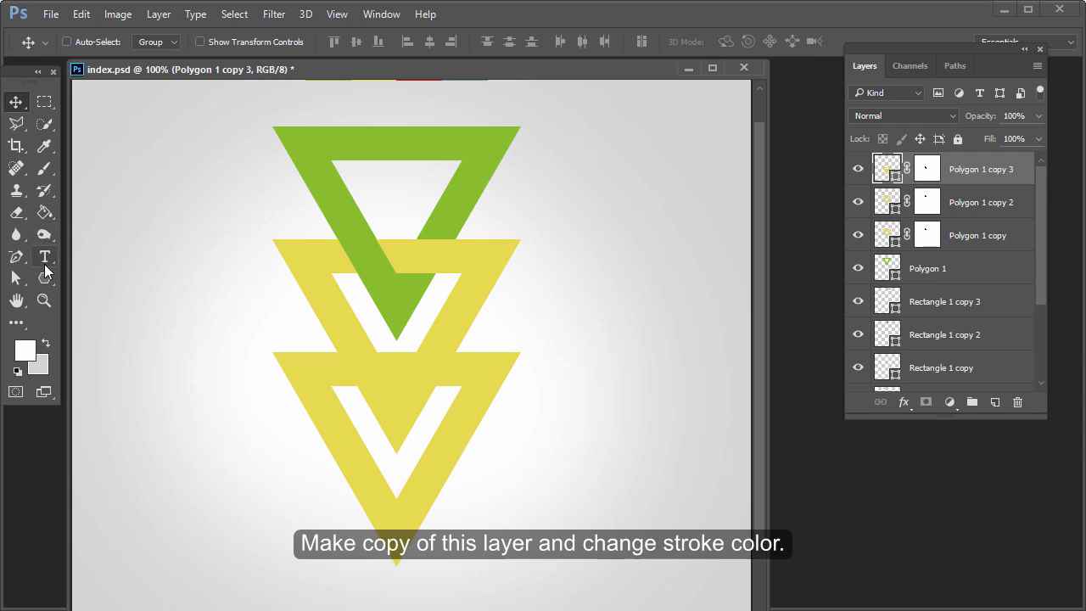
Step: Give the lower triangle a red stroke sampled from the colour bar
left_click(45, 300)
left_click_drag(387, 213, 386, 264)
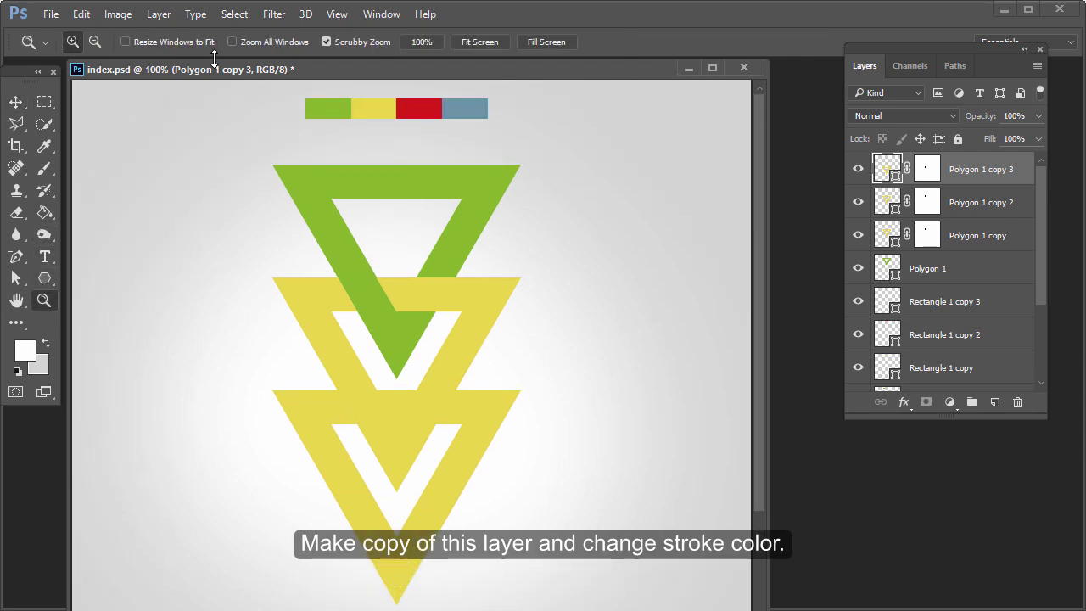
left_click(44, 278)
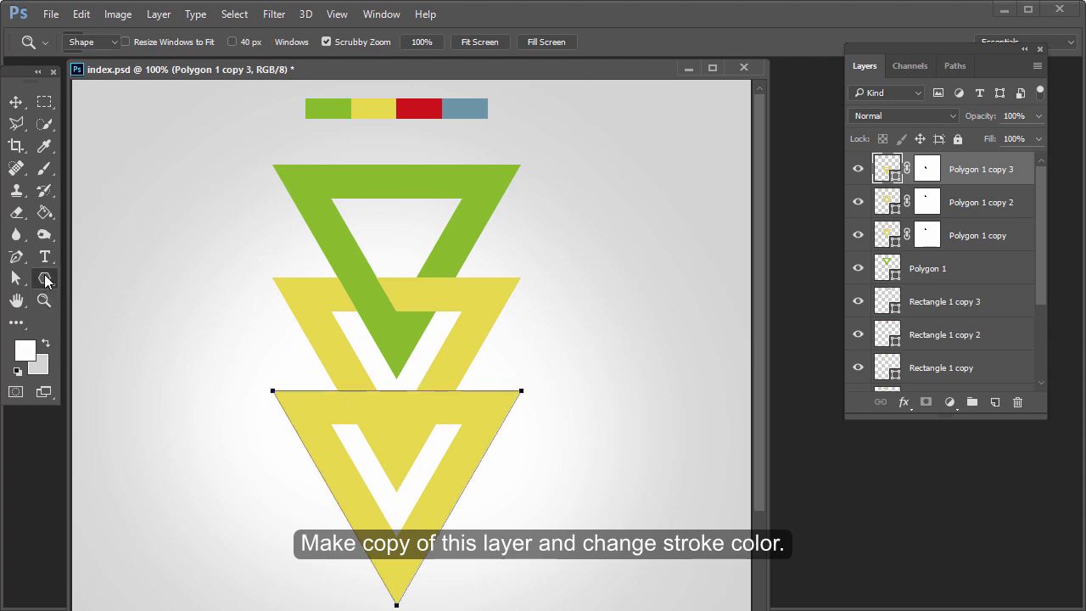
left_click(221, 44)
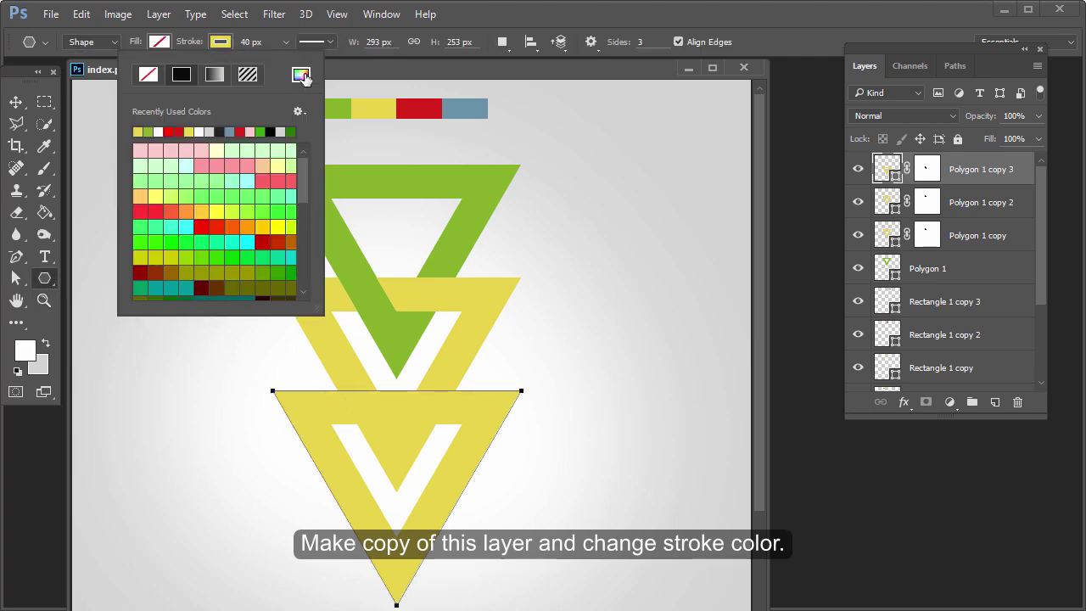
left_click(302, 77)
left_click(420, 107)
left_click(1001, 205)
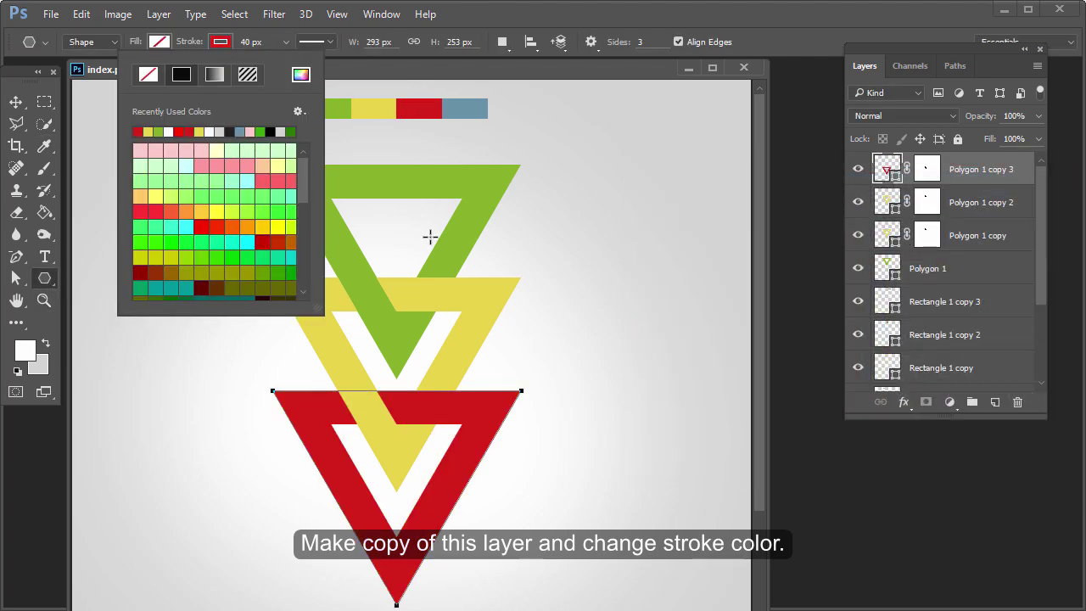
left_click(16, 102)
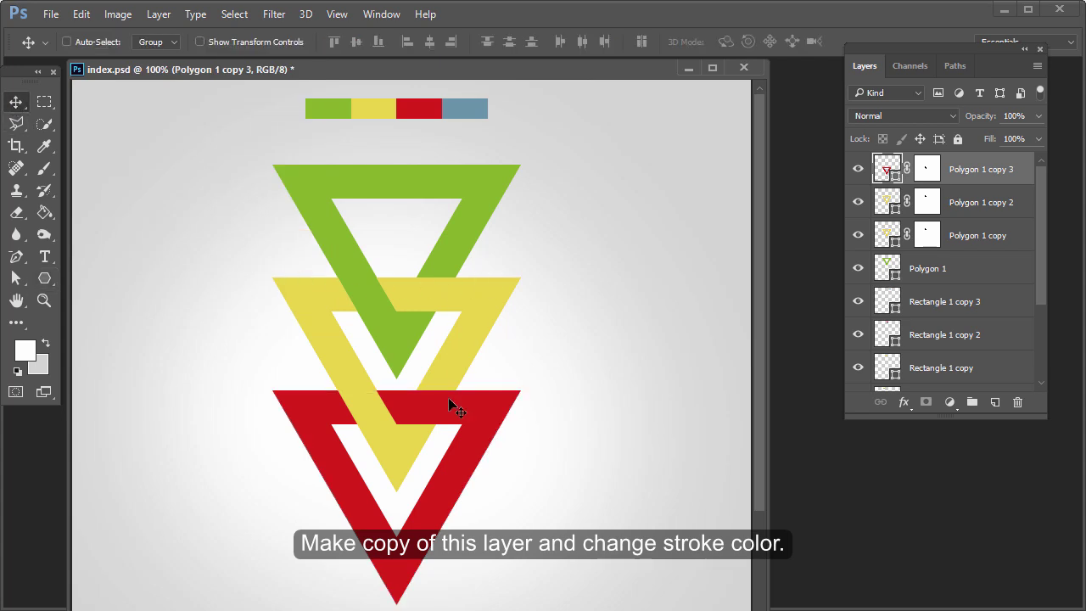
Step: Duplicate the red triangle's layer as Polygon 1 copy 4
mouse_move(448, 397)
left_mouse_down()
mouse_move(447, 214)
mouse_move(448, 405)
left_mouse_up()
left_click(964, 241, "shift")
key("ctrl+t")
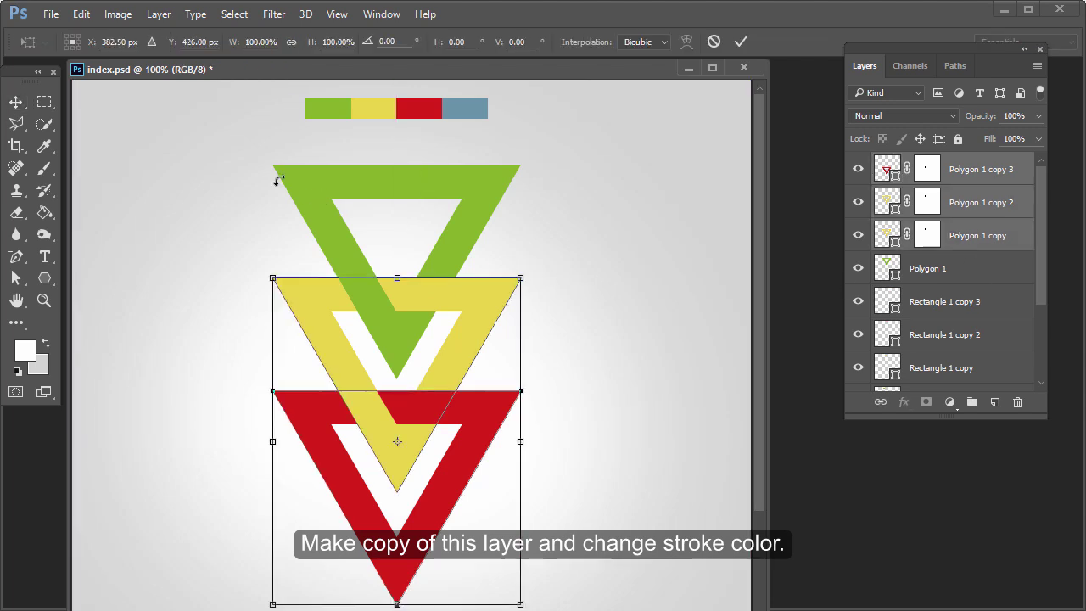
key("Return")
left_click_drag(497, 485, 510, 221)
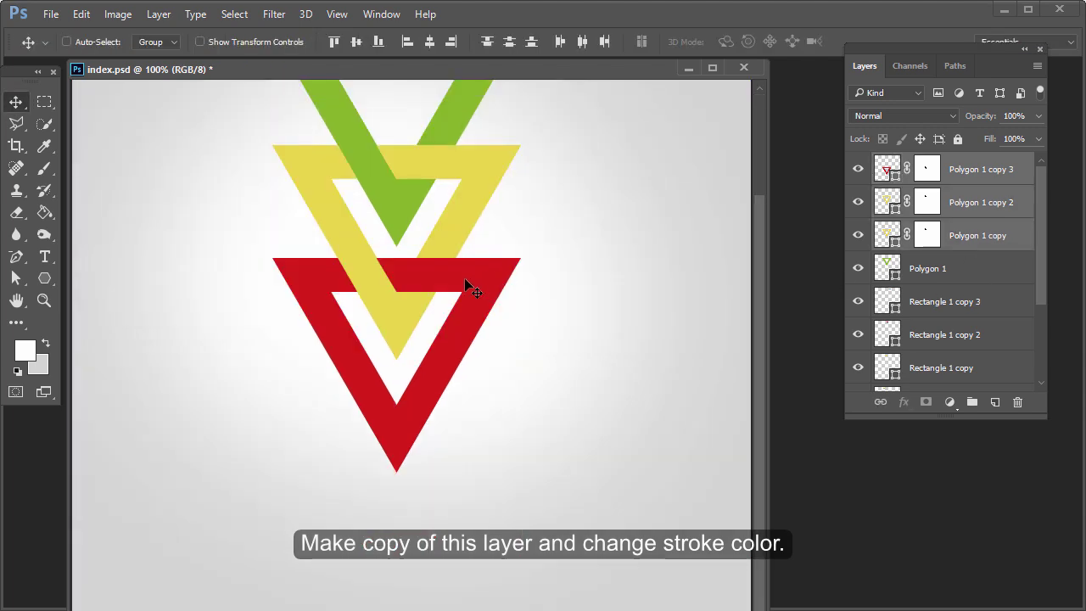
left_click_drag(464, 277, 467, 388)
key("ctrl+z")
left_click(999, 172)
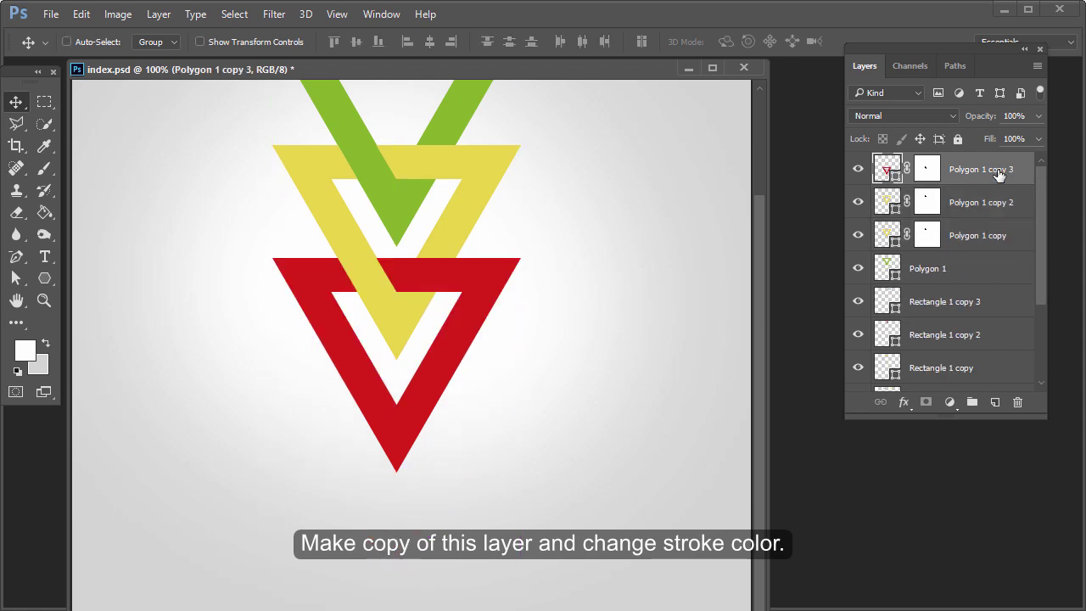
left_click_drag(999, 172, 995, 402)
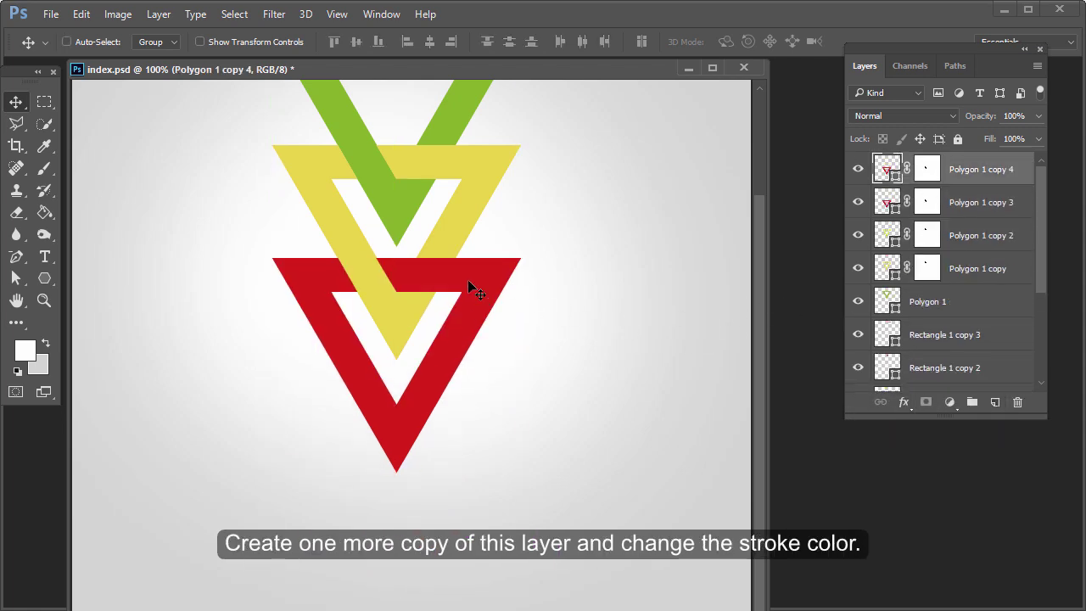
Step: Move Polygon 1 copy 4 down so it overlaps the red triangle's lower half
left_click_drag(468, 282, 464, 389)
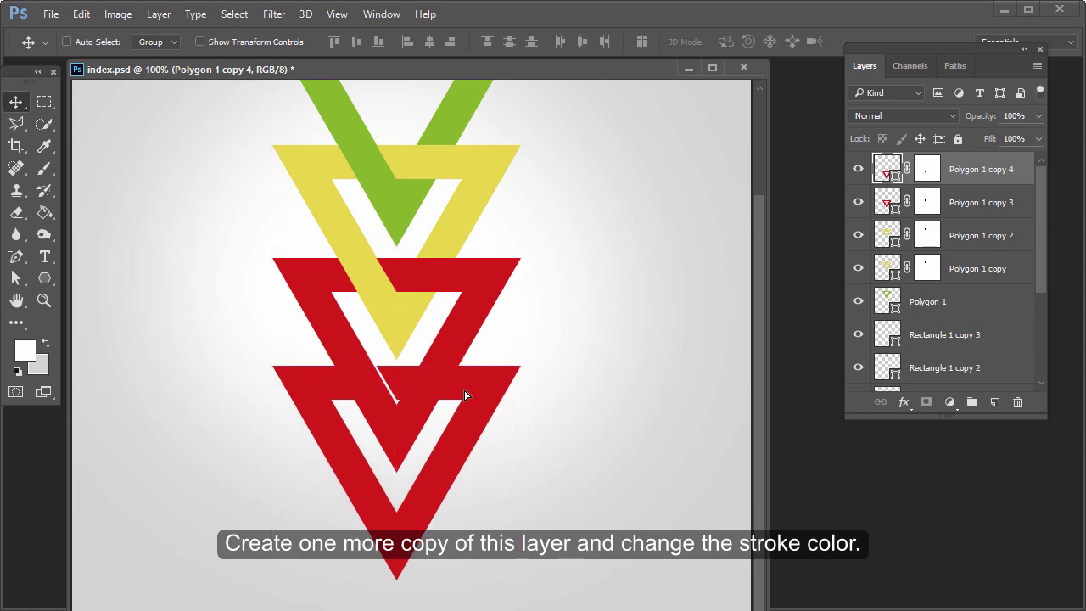
key("Down")
key("Down")
key("Down")
key("Down")
key("Down")
key("Down")
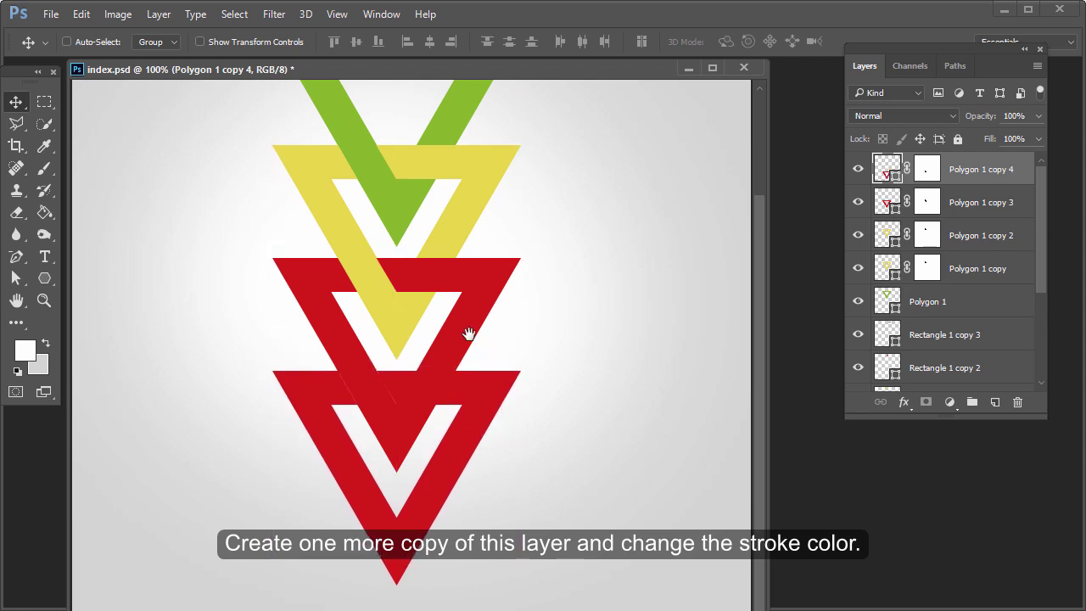
left_click_drag(469, 333, 424, 417)
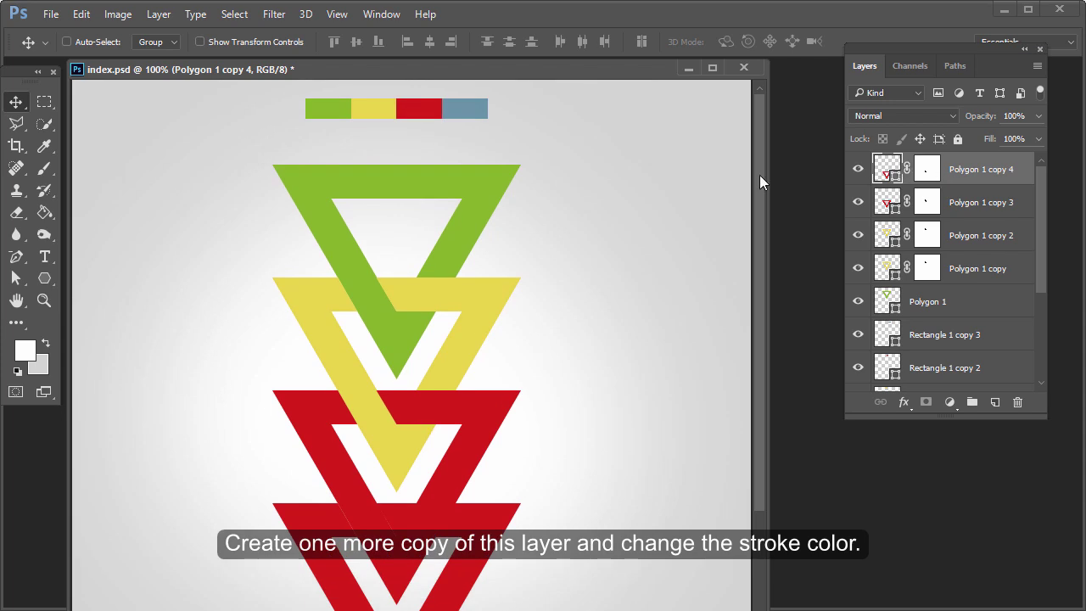
Step: Set its stroke to the colour bar's blue-grey (6892a8)
left_click(45, 278)
left_click(219, 42)
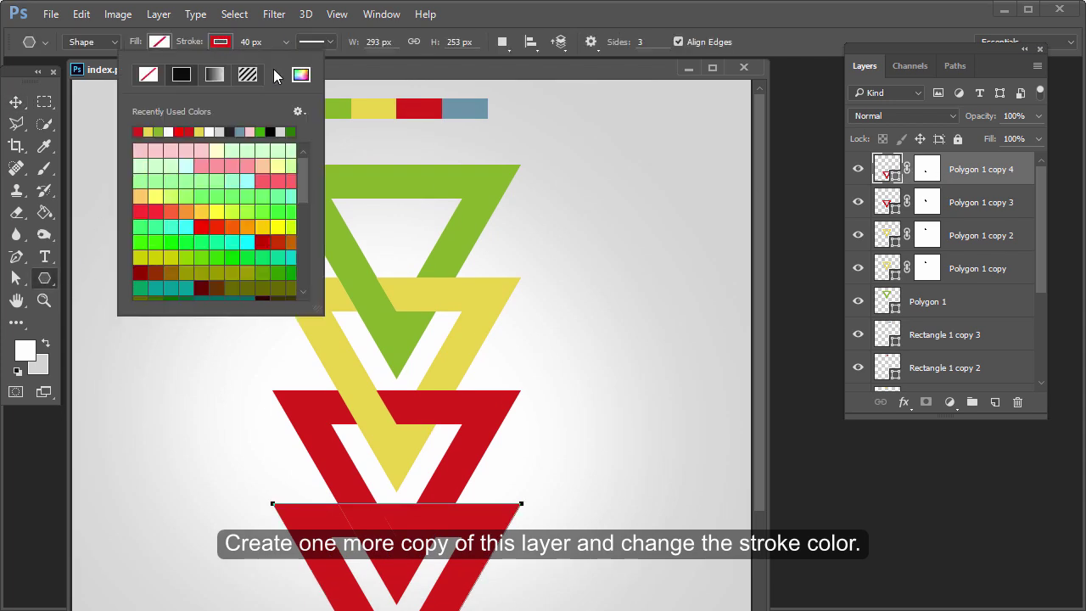
left_click(306, 75)
left_click(458, 108)
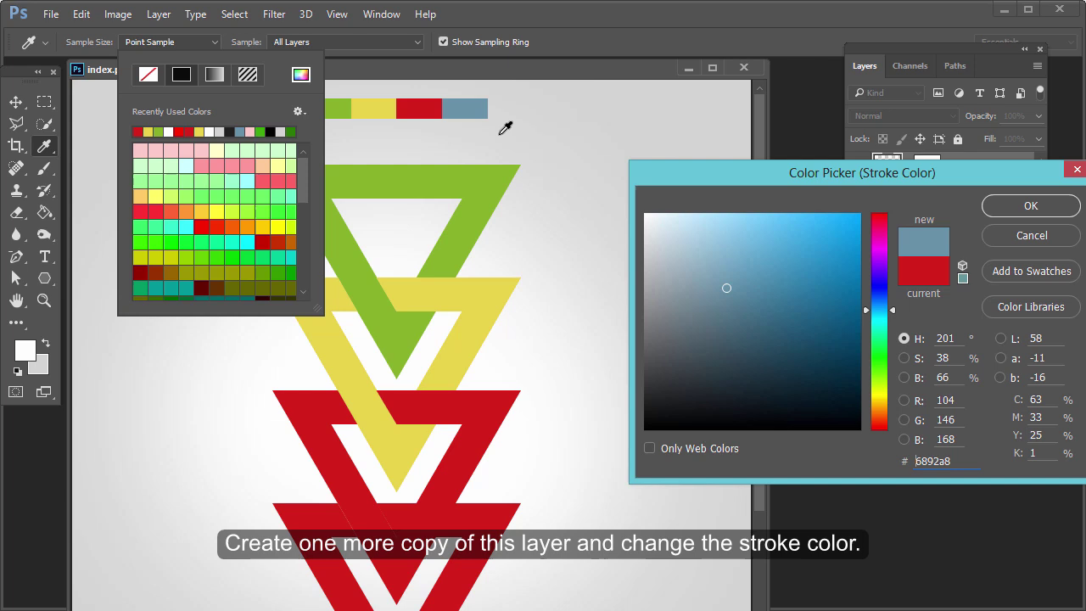
left_click(1029, 206)
left_click(15, 102)
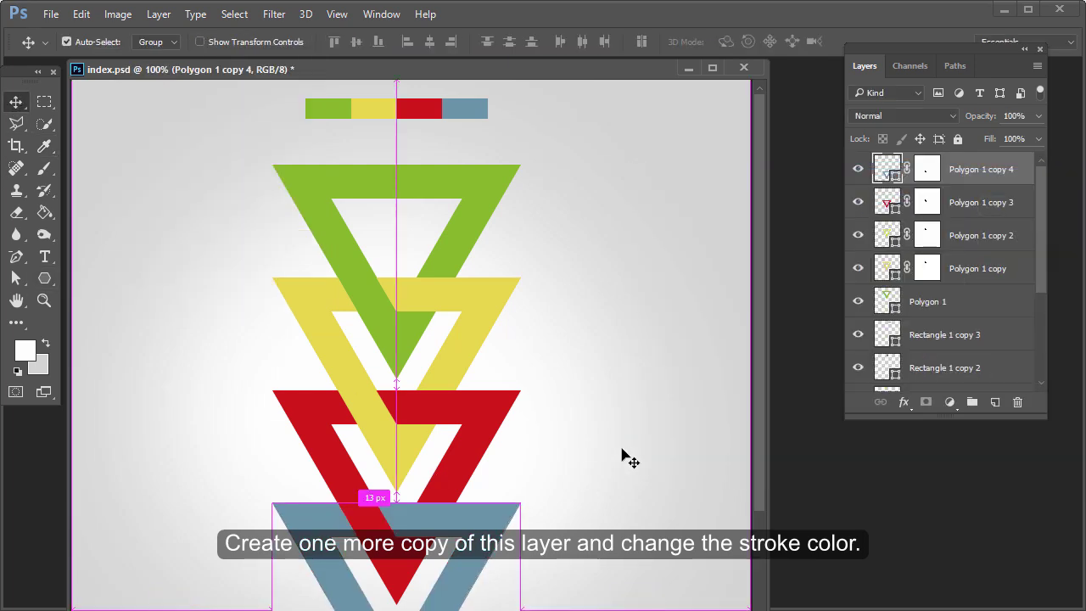
left_click_drag(594, 424, 470, 437)
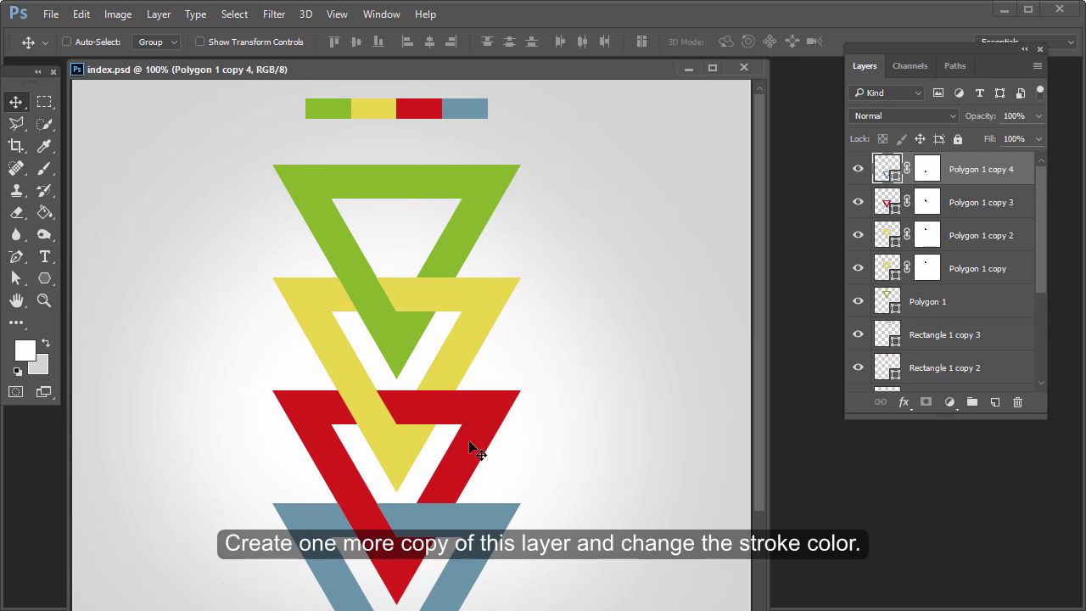
Step: Add a new layer above Polygon 1 with a 150 px brush and black (000000) foreground
left_click(45, 169)
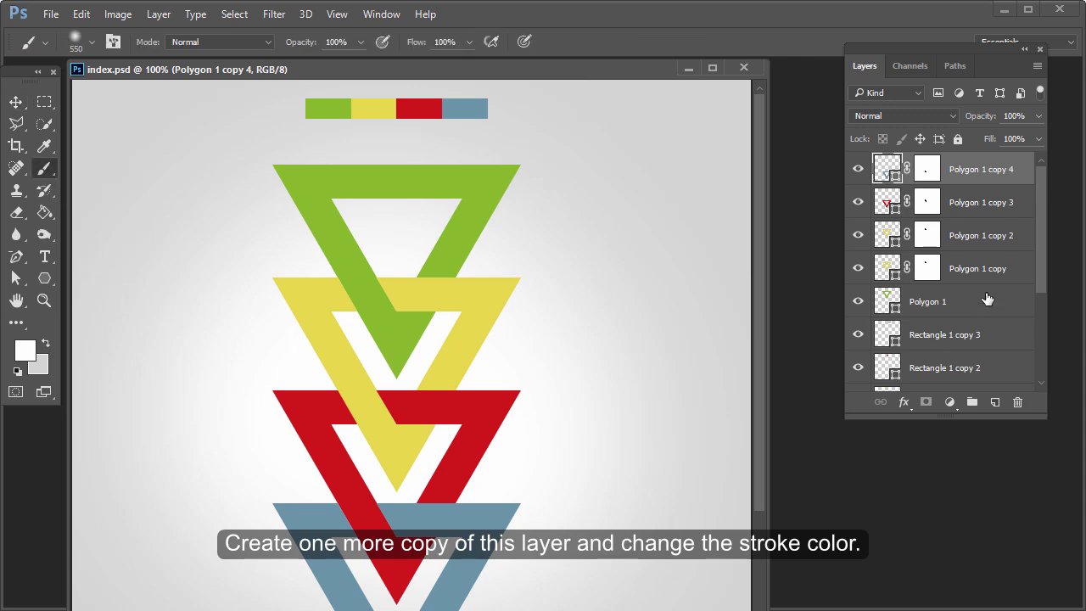
left_click(986, 298)
left_click(994, 401)
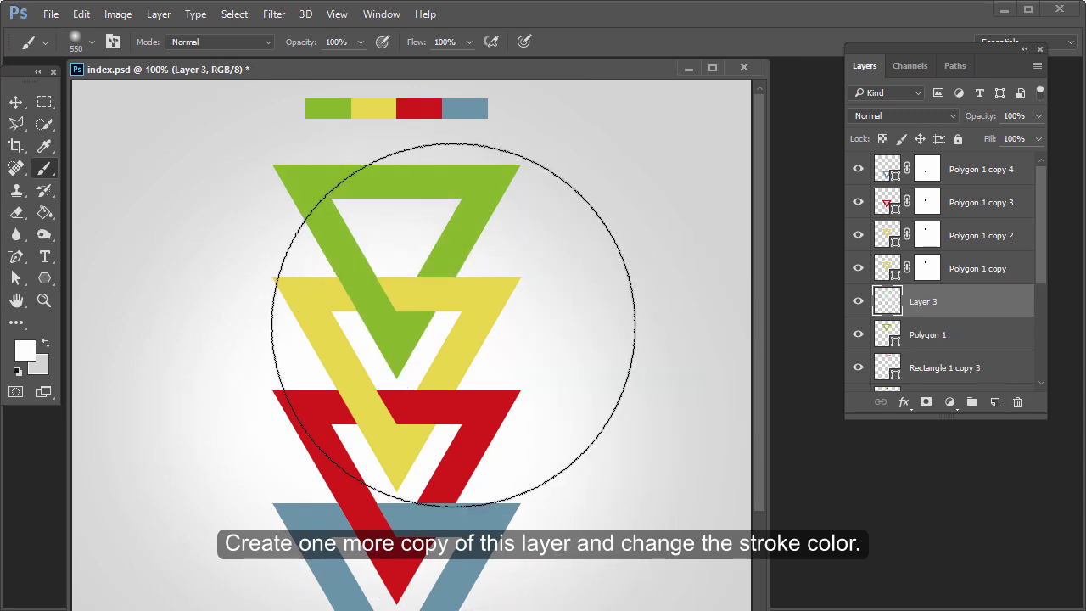
key("bracketleft")
key("bracketleft")
key("bracketleft")
key("bracketleft")
key("bracketleft")
key("bracketleft")
key("bracketleft")
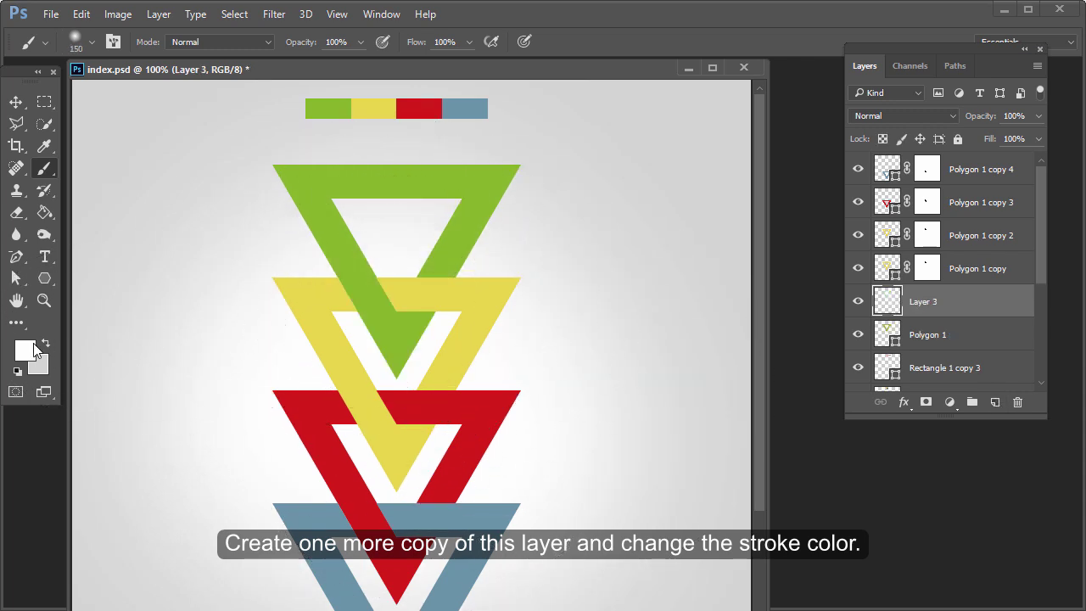
left_click(28, 359)
type("000000")
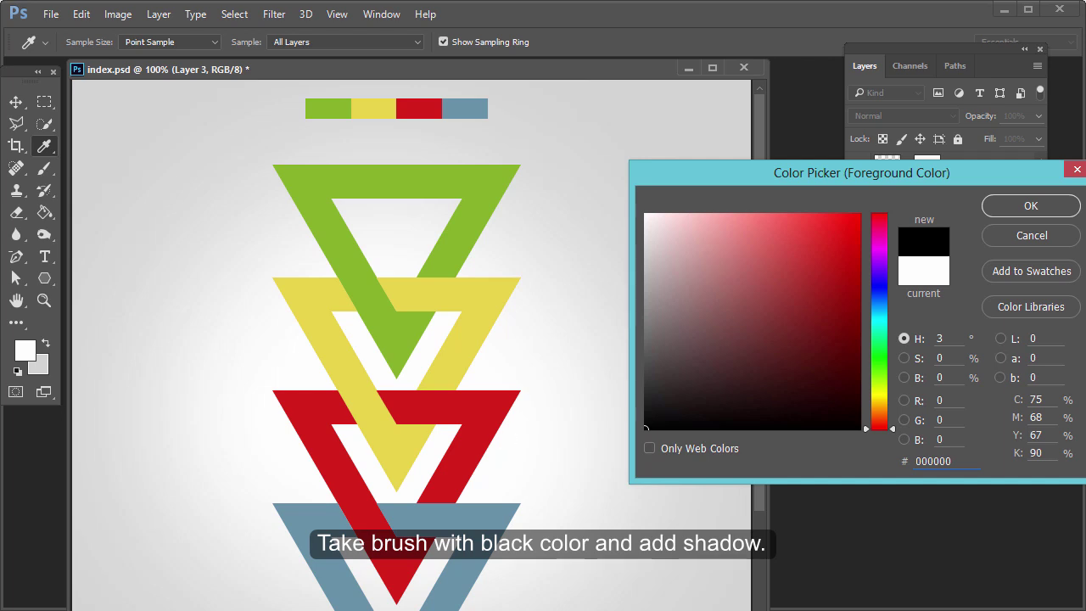
left_click(1031, 206)
Step: Try painting a shadow over the green/yellow overlap on new layers, undoing each attempt
left_click_drag(352, 276, 386, 318)
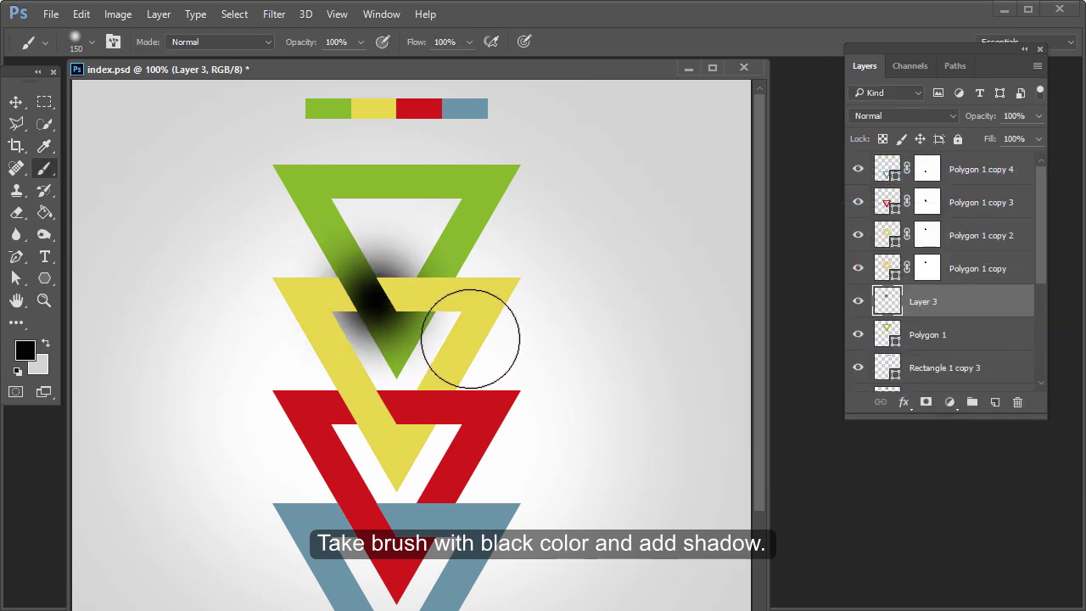
key("ctrl+z")
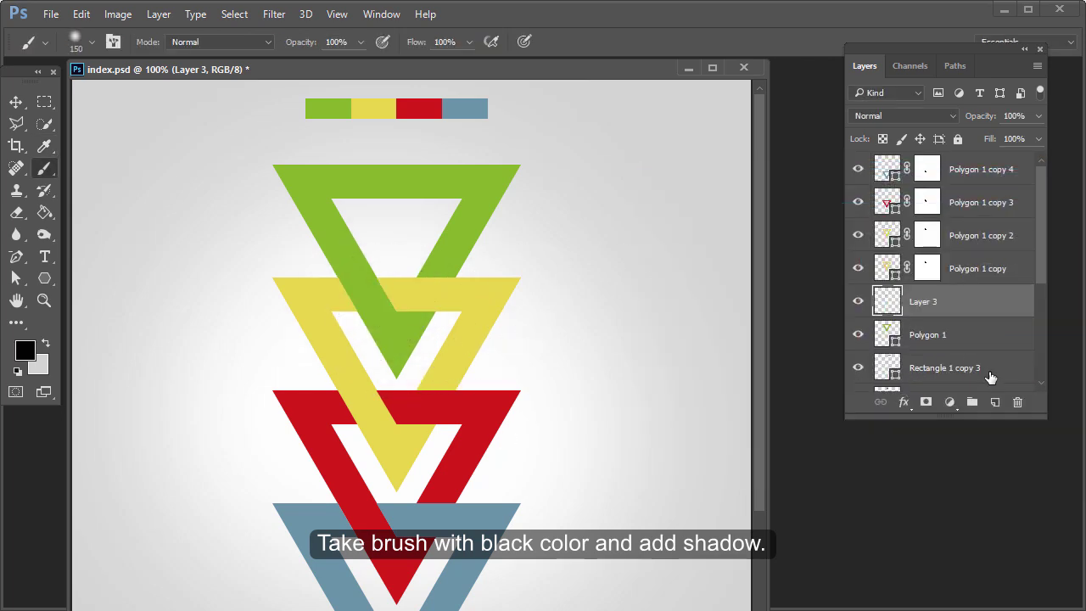
left_click(944, 367)
left_click(994, 401)
left_click_drag(363, 314, 382, 271)
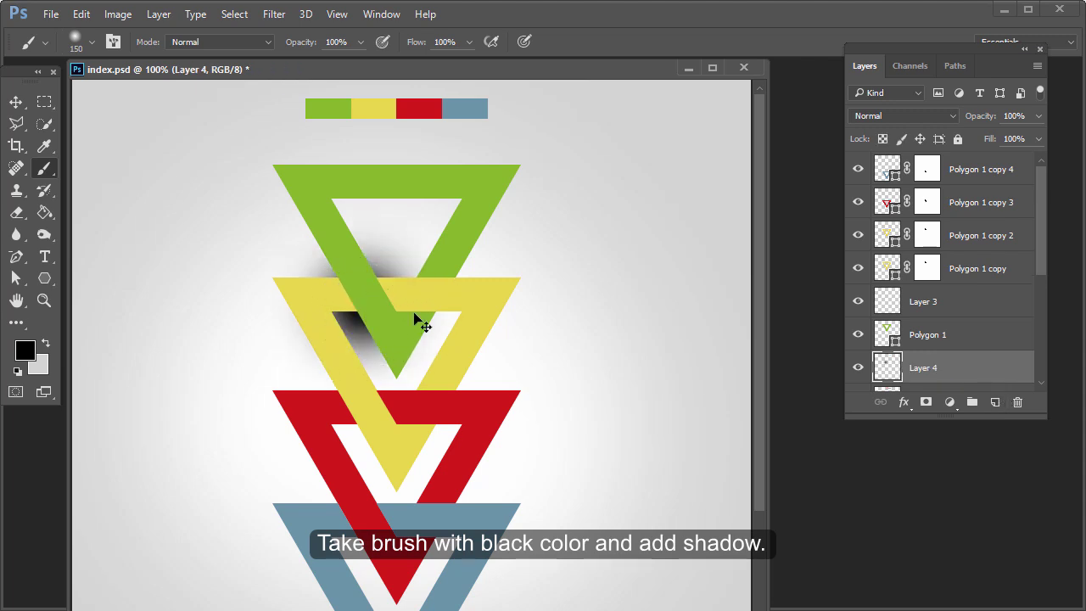
key("ctrl+z")
Step: Pick the green triangle layer, then add a new empty layer above Polygon 1 copy 4
key("v")
right_click(368, 291)
left_click(371, 293)
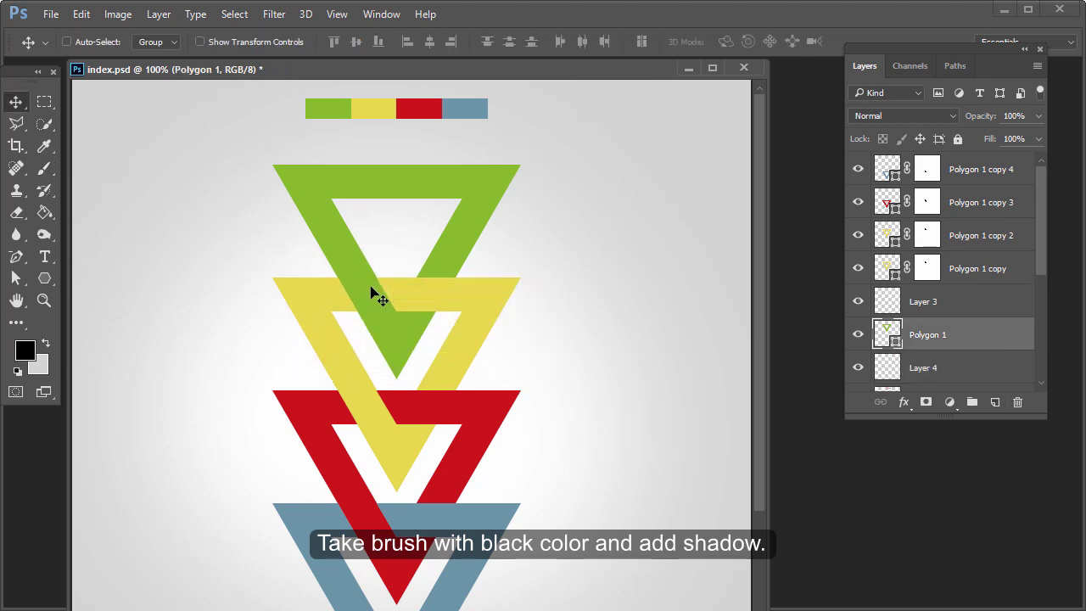
key("ctrl")
left_click_drag(371, 293, 371, 293)
left_click(1002, 173)
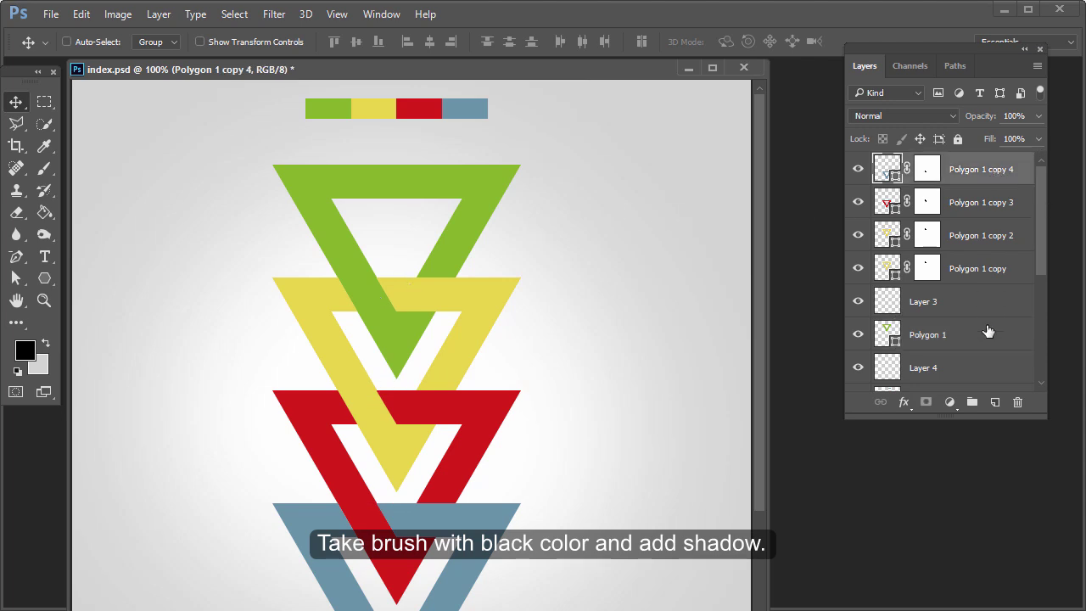
left_click(994, 401)
Step: Paint a soft black shadow over the green/yellow overlap with a 175 px brush
left_click(50, 173)
left_click(359, 296)
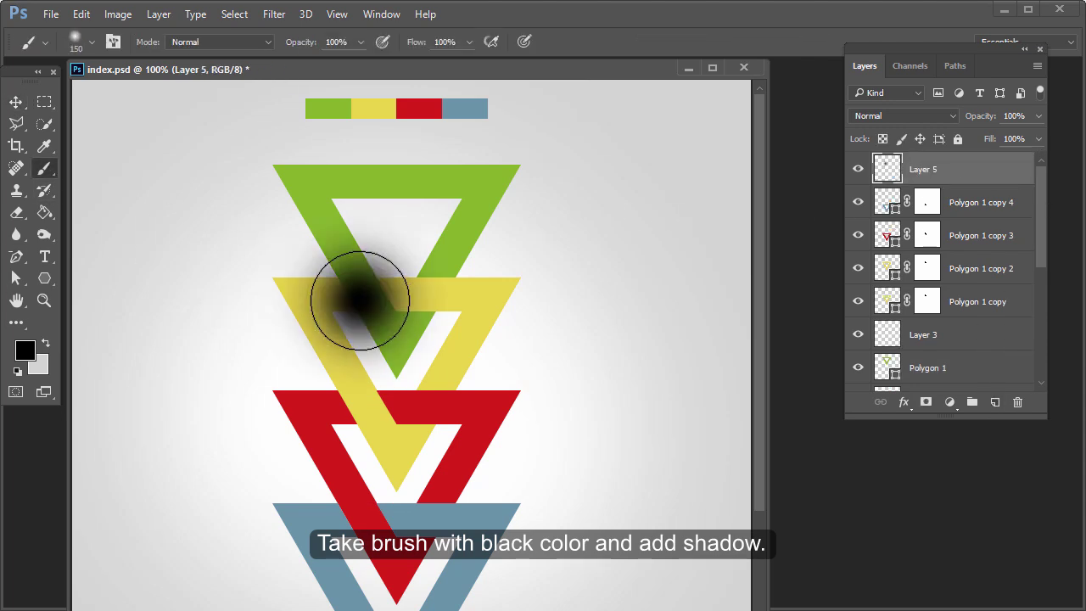
key("ctrl+z")
left_click(368, 293)
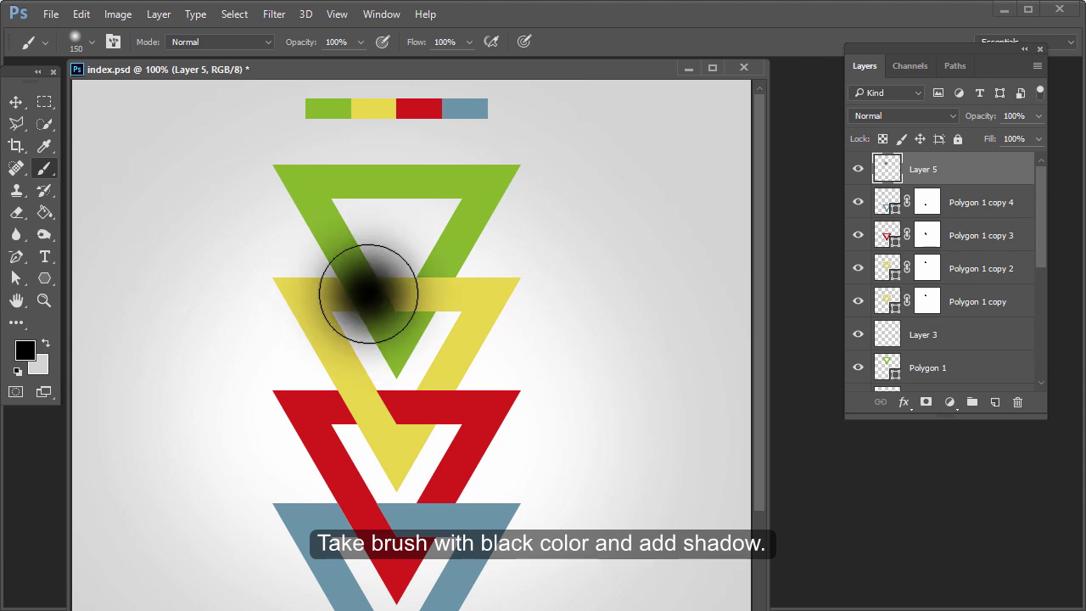
key("ctrl+z")
key("bracketleft")
key("bracketleft")
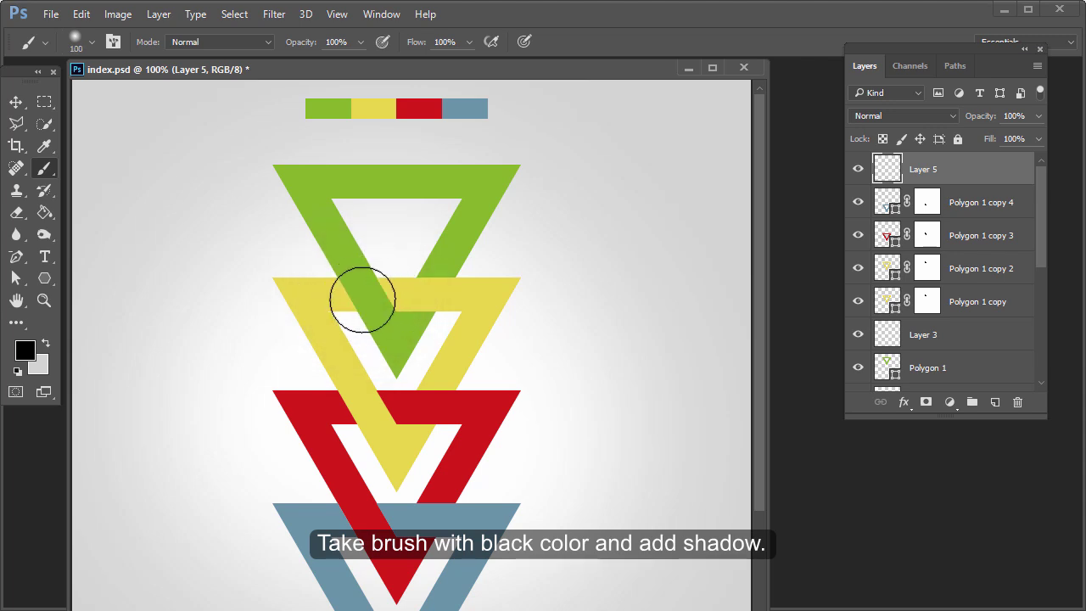
left_click(363, 299)
key("ctrl+z")
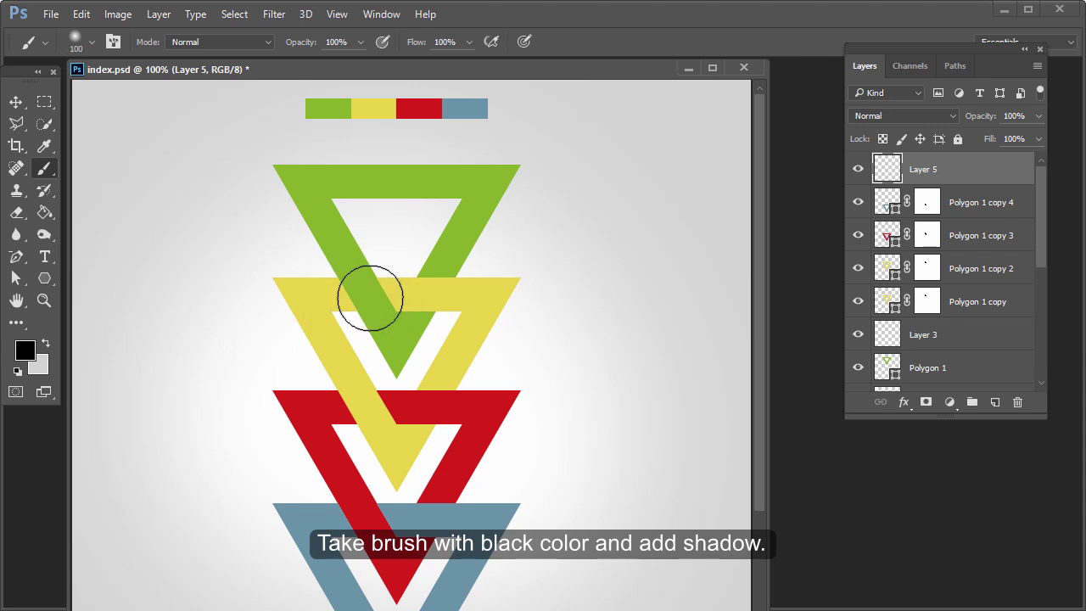
key("bracketright")
left_click(370, 298)
left_click_drag(370, 297, 363, 315)
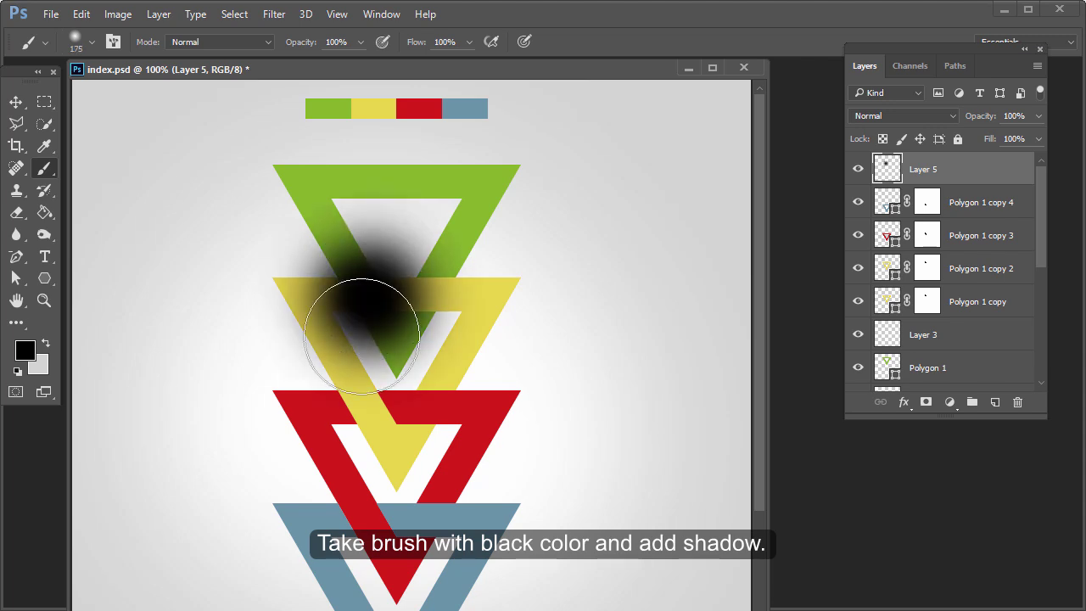
Step: Lower the shadow layer Layer 5 to 71% opacity
key("v")
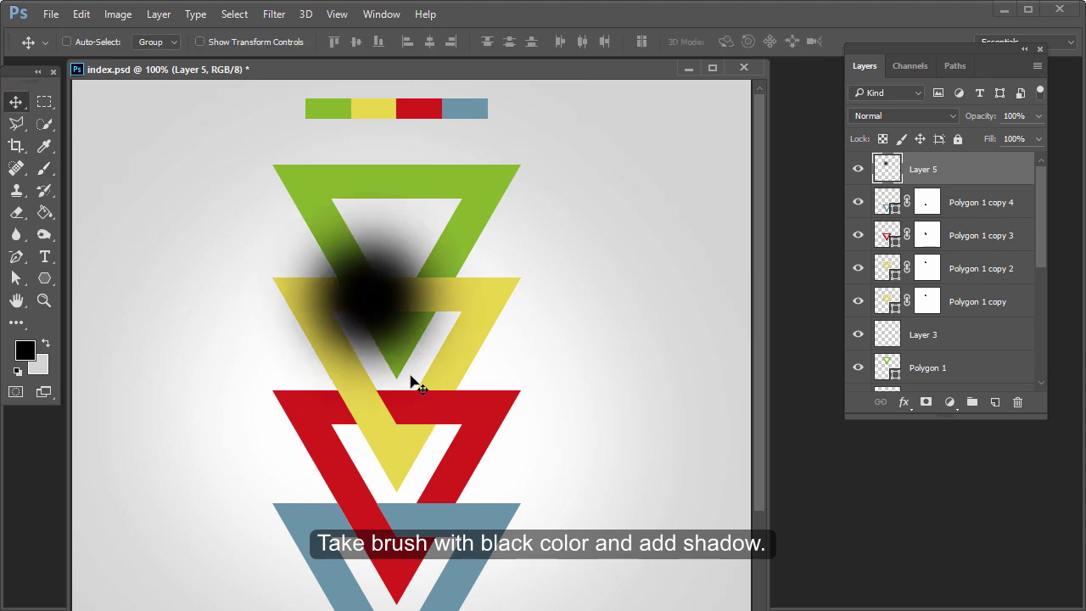
left_click_drag(1039, 116, 1012, 141)
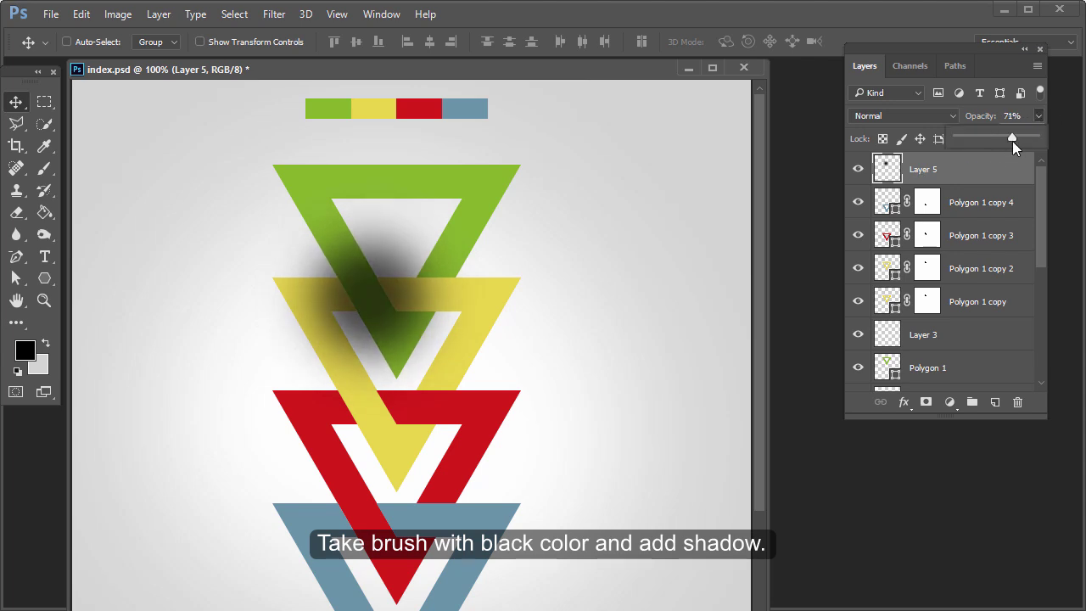
key("ctrl+plus")
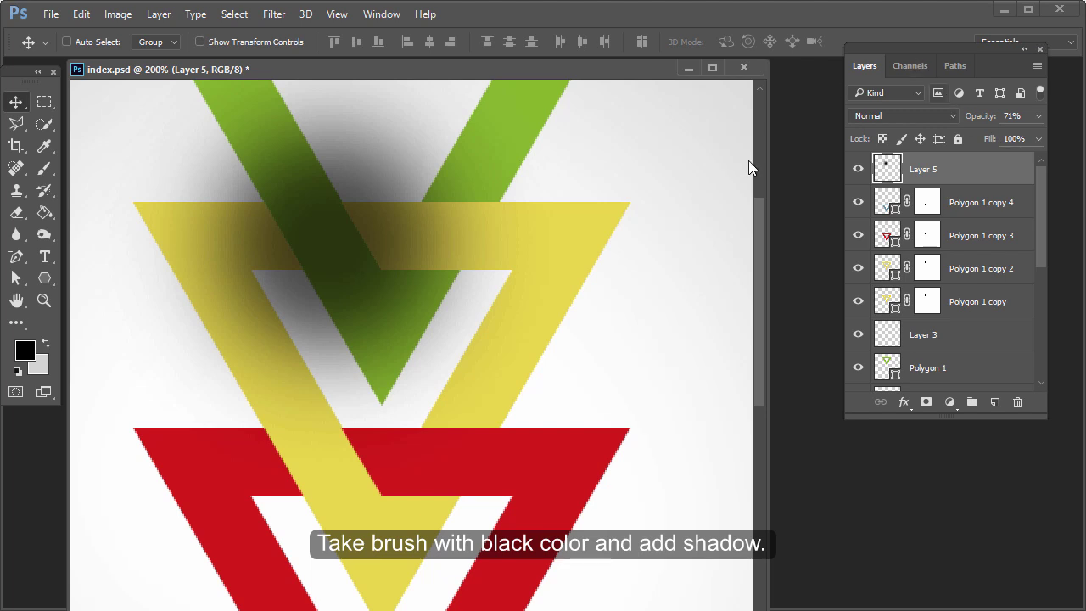
scroll(528, 336, "up", 4)
Step: Delete the shadow above and below the yellow top bar and soften the band's ends
key("m")
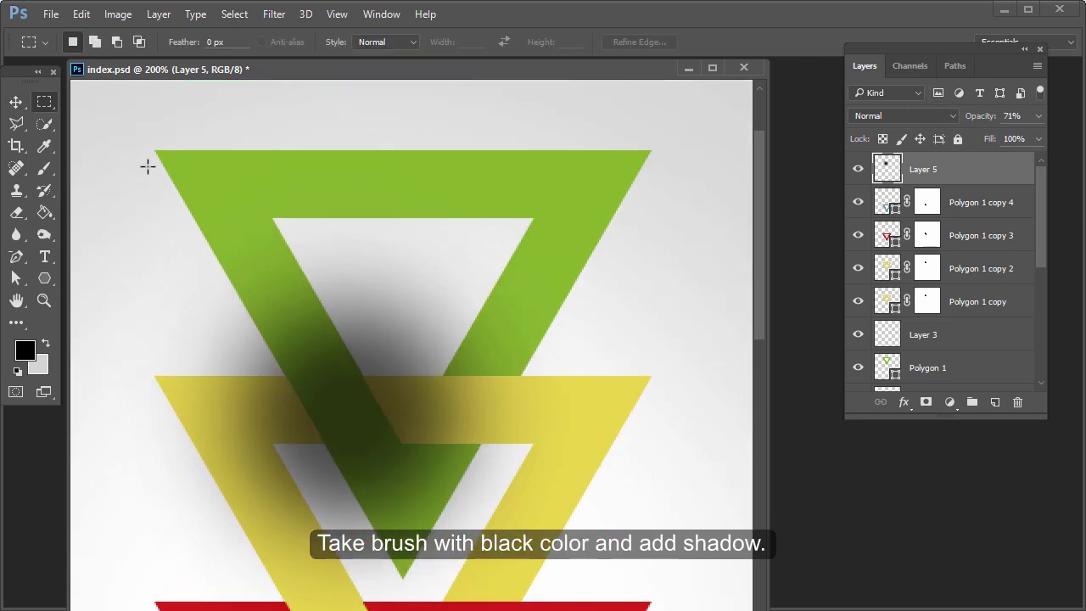
left_click_drag(132, 153, 620, 376)
key("Delete")
key("ctrl+d")
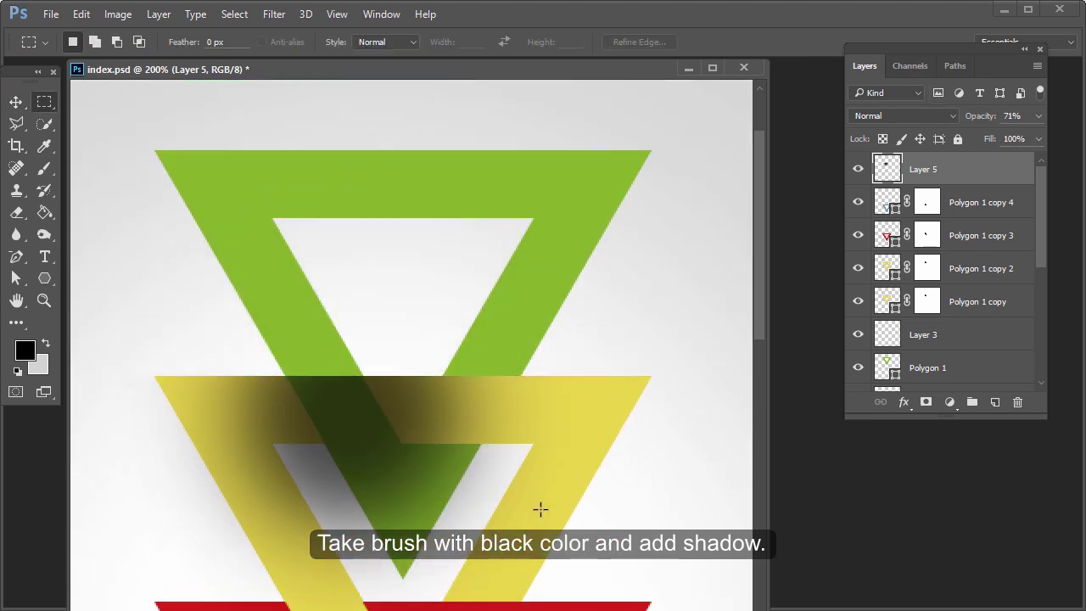
left_click_drag(547, 600, 146, 443)
key("Delete")
key("ctrl+d")
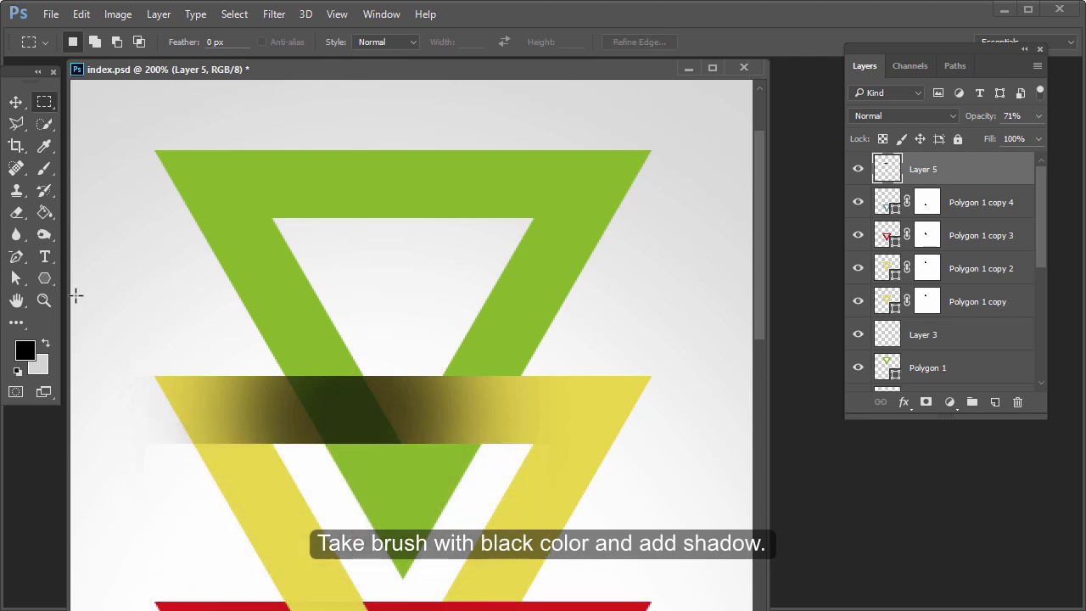
left_click(16, 212)
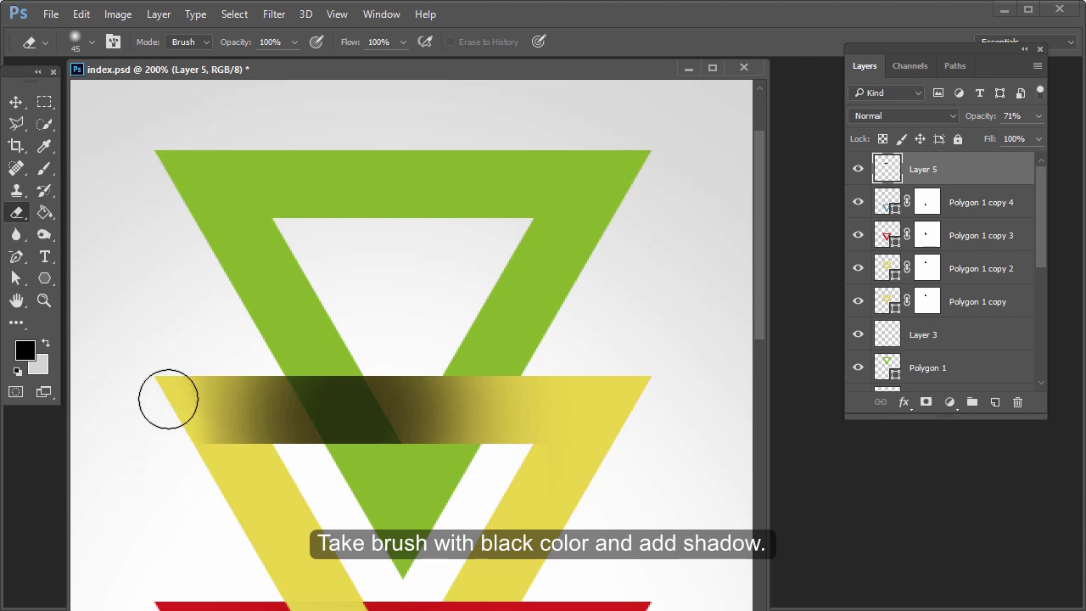
mouse_move(168, 399)
left_mouse_down()
mouse_move(312, 562)
mouse_move(535, 457)
mouse_move(566, 246)
mouse_move(564, 373)
mouse_move(581, 434)
mouse_move(332, 478)
mouse_move(457, 468)
left_mouse_up()
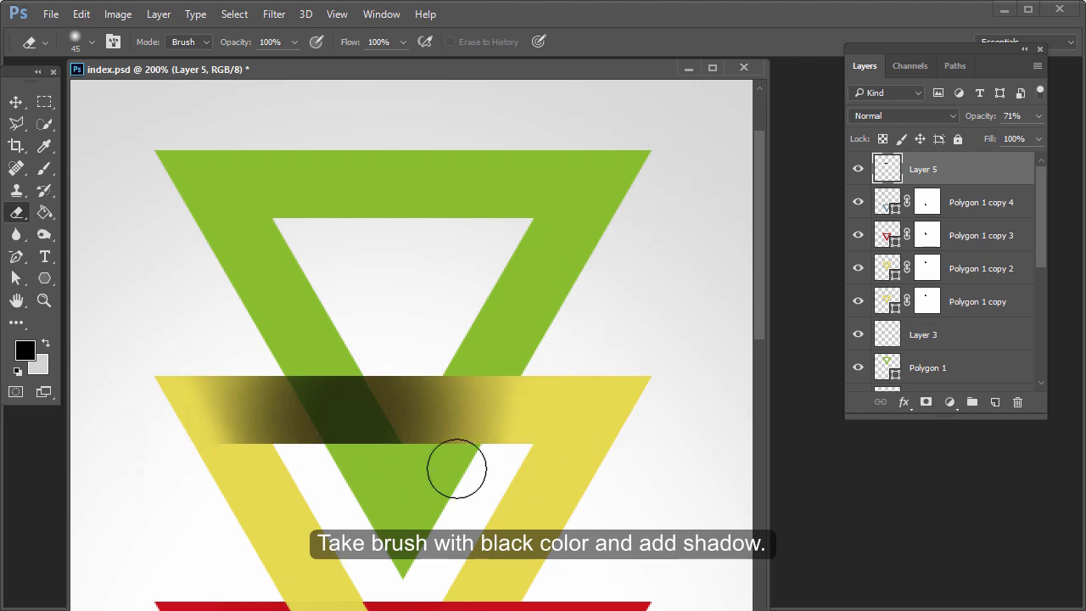
Step: Outline the green arm with the Polygonal Lasso and delete the shadow over it
key("l")
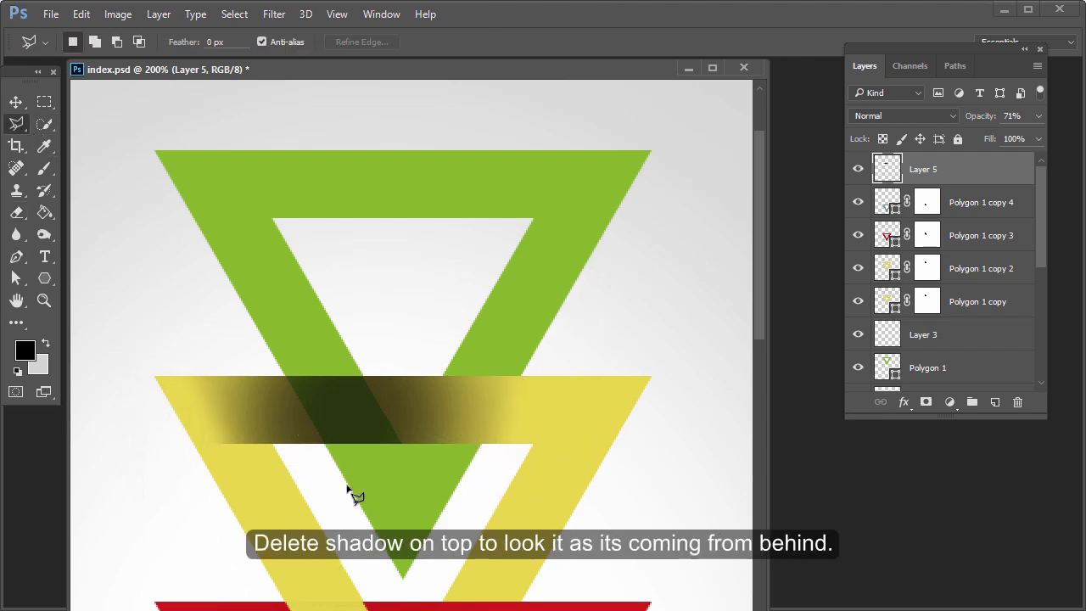
left_click(330, 459)
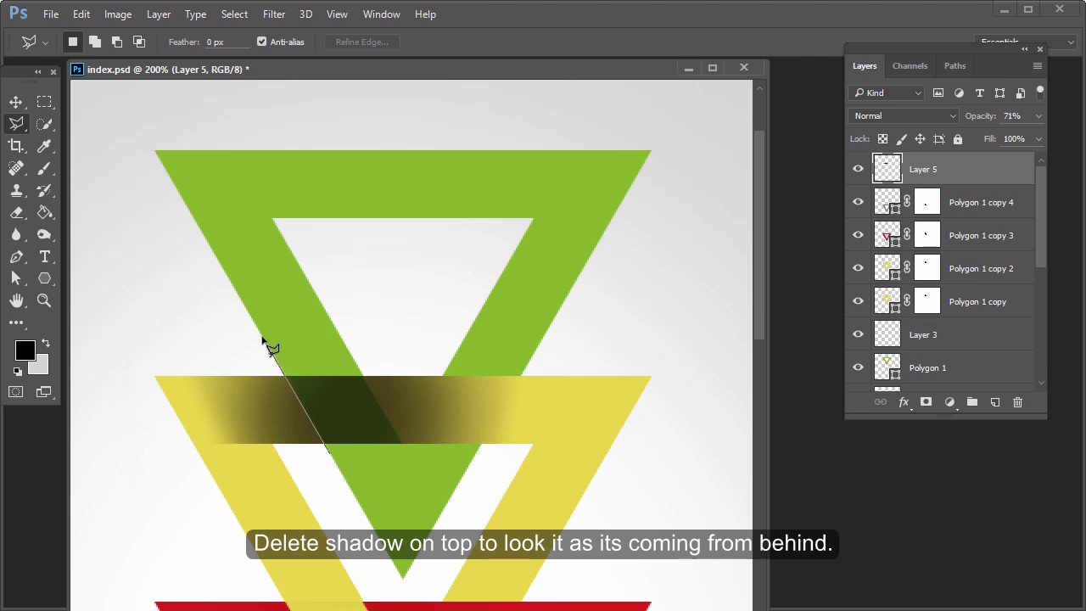
left_click(425, 487)
double_click(335, 463)
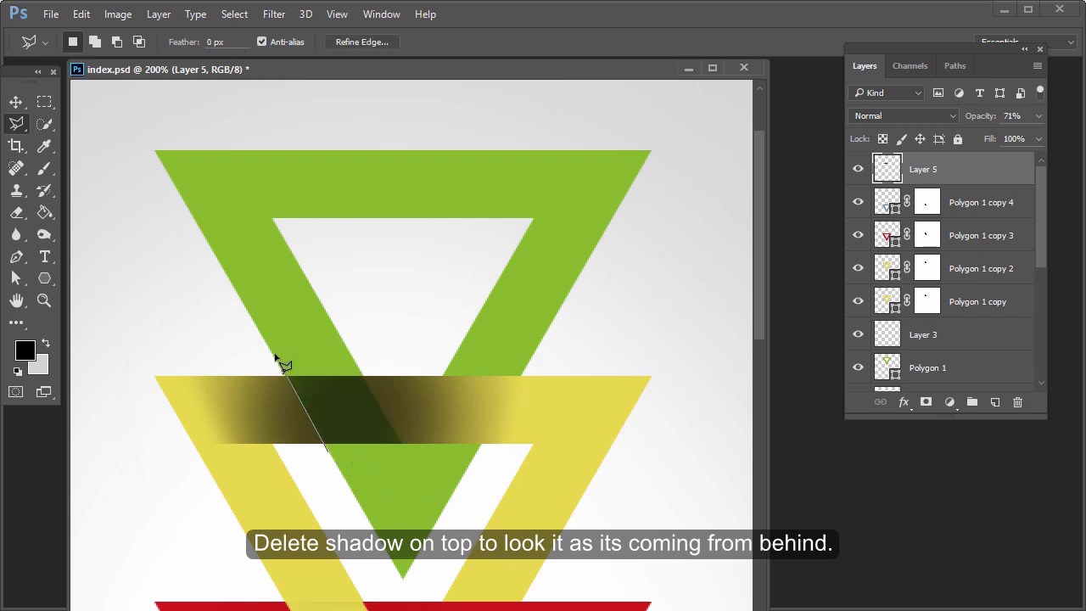
left_click(340, 339)
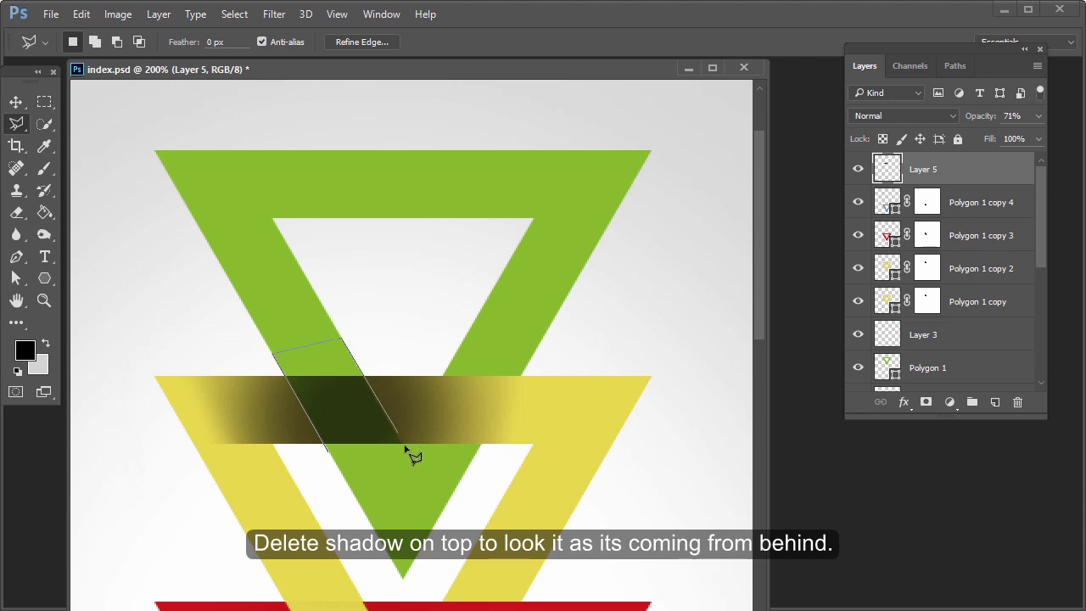
left_click(335, 462)
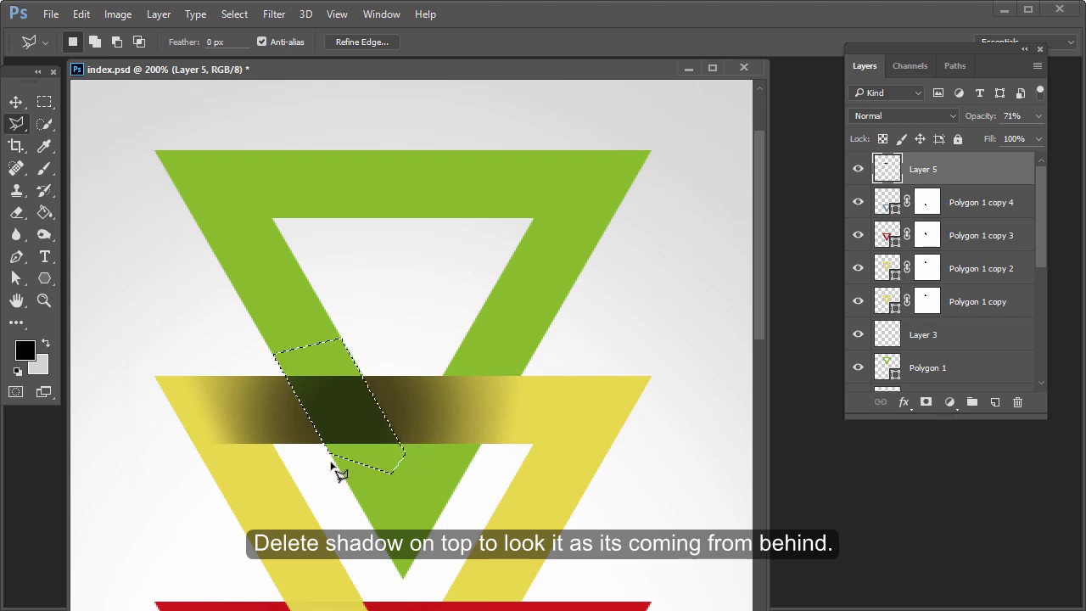
key("Delete")
key("e")
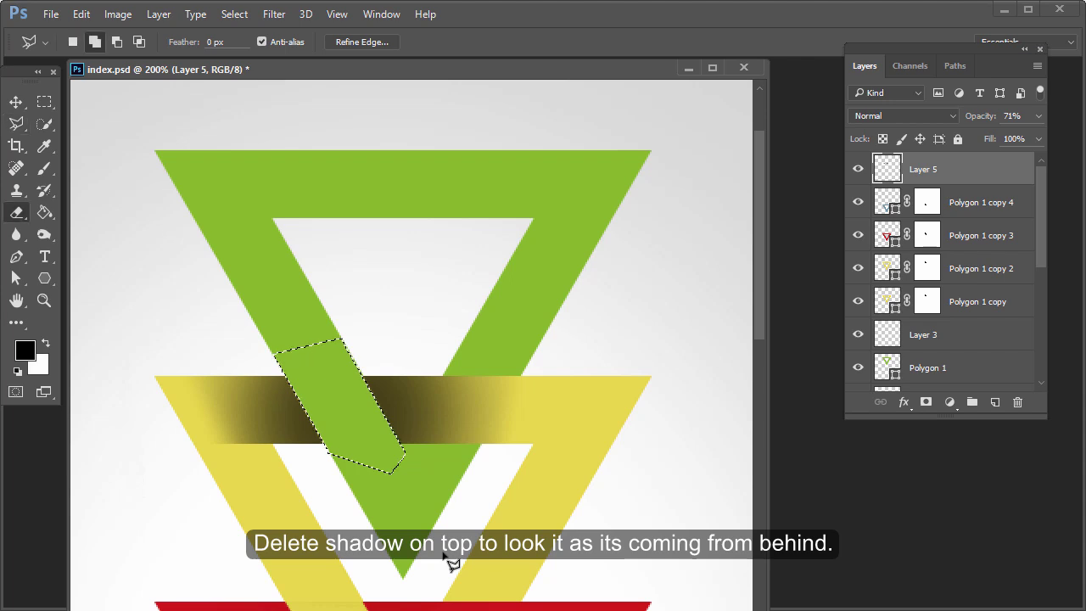
key("ctrl+d")
Step: Erase both ends of Layer 5's shadow over the yellow triangle with a 175 px eraser
key("v")
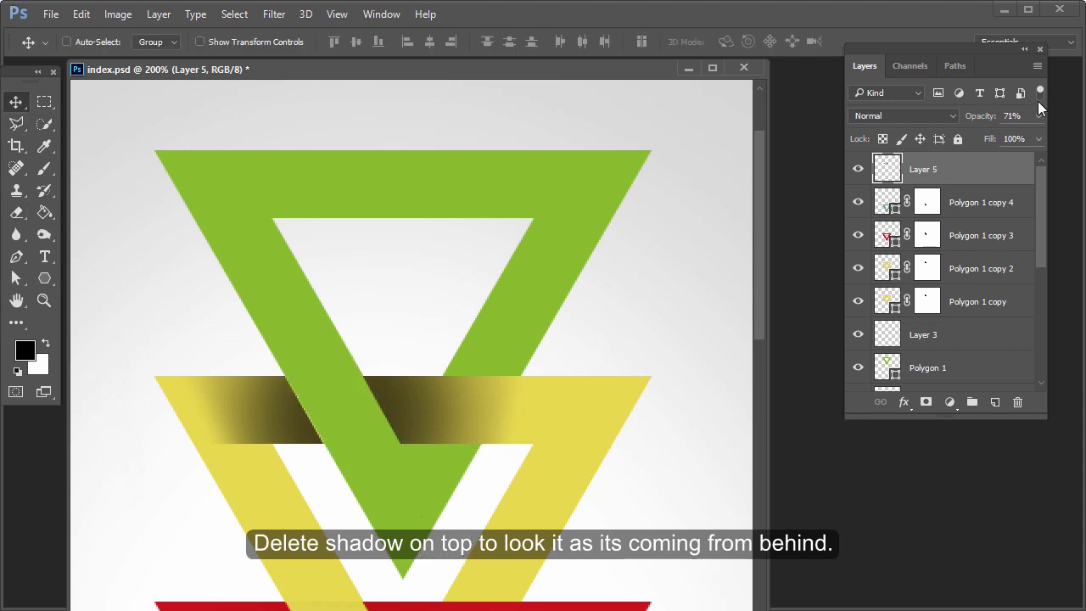
left_click(1036, 119)
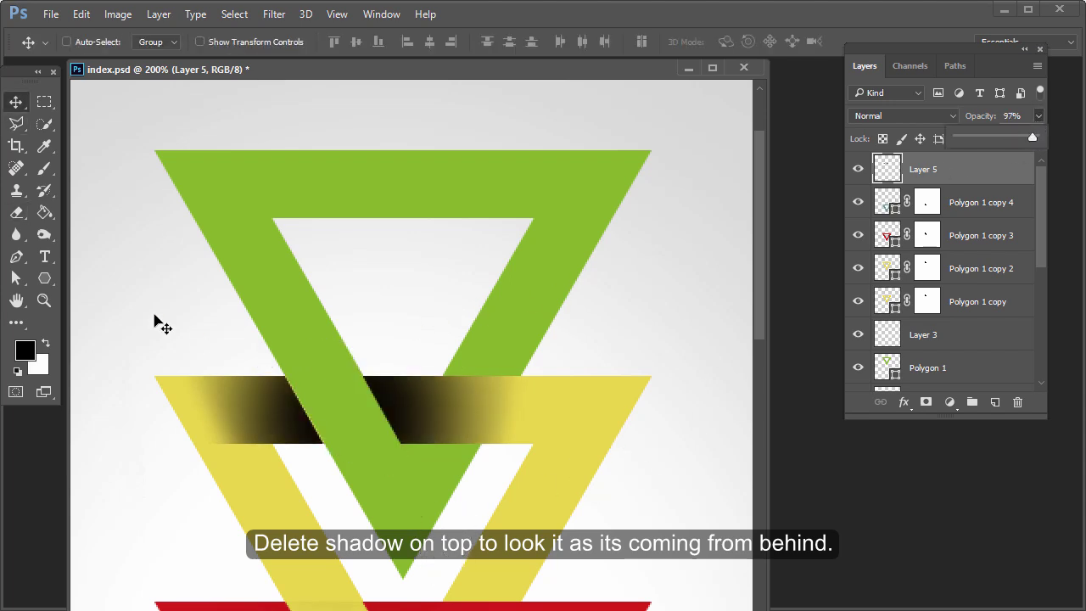
key("ctrl+minus")
key("ctrl+minus")
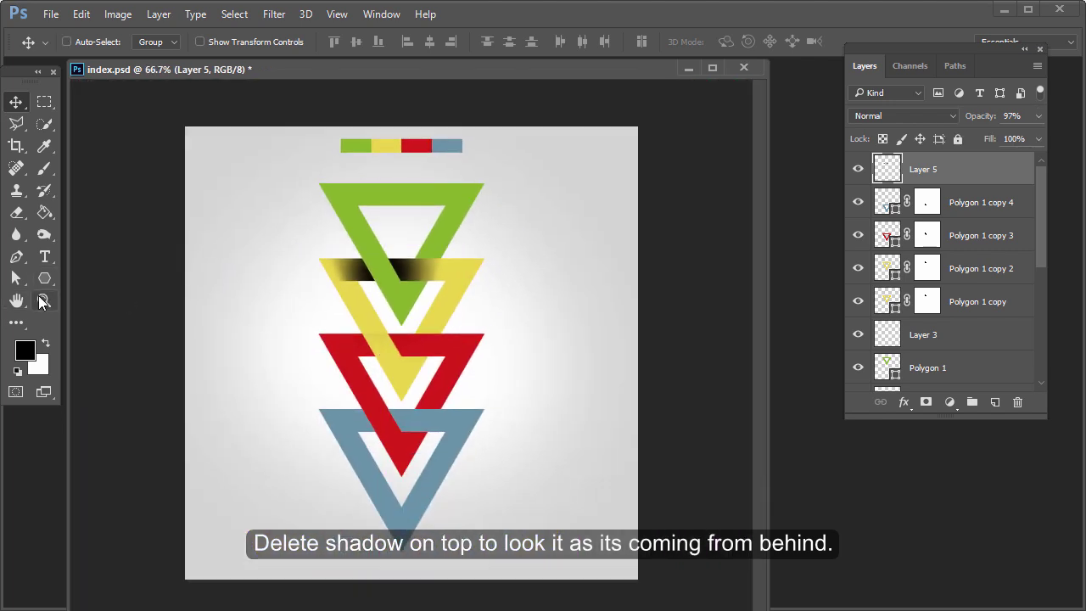
left_click(18, 193)
left_click(18, 215)
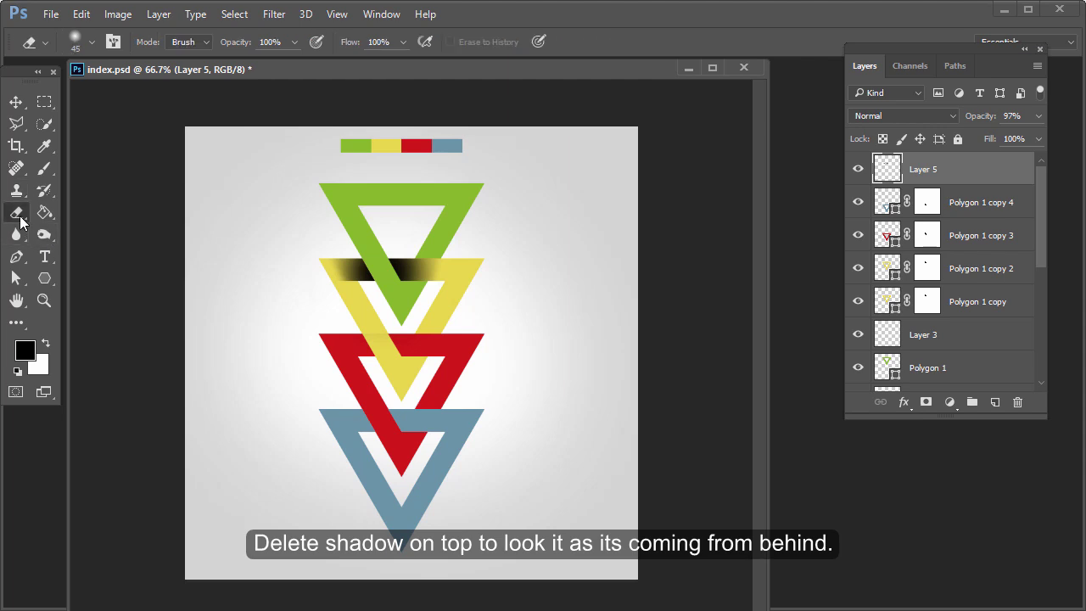
key("bracketright")
key("bracketright")
key("bracketright")
key("bracketright")
key("bracketright")
key("bracketright")
key("bracketright")
key("bracketright")
key("bracketright")
left_click_drag(335, 281, 314, 279)
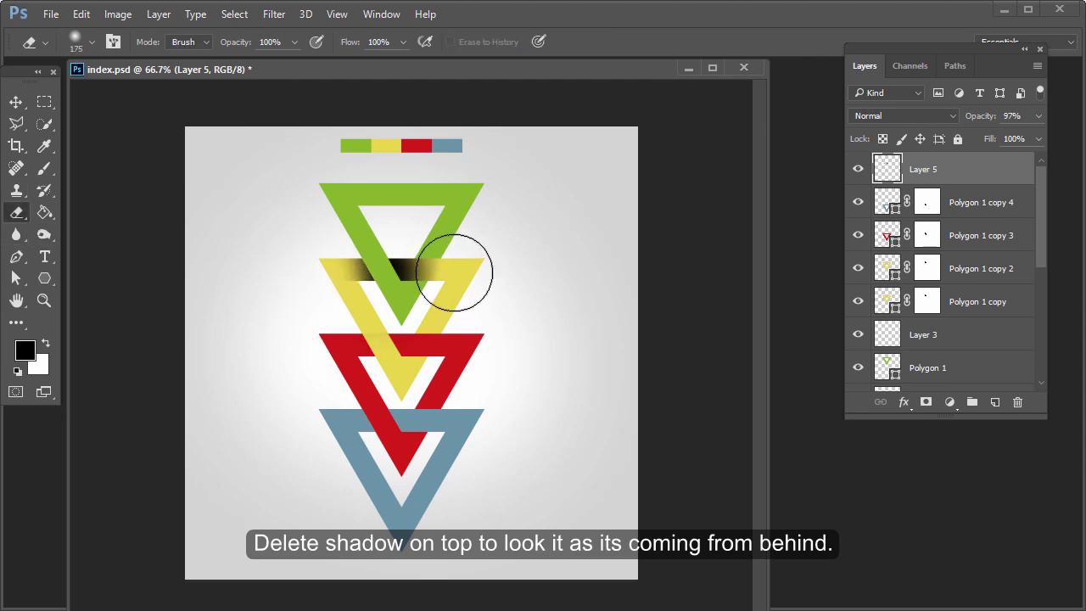
left_click_drag(460, 254, 456, 257)
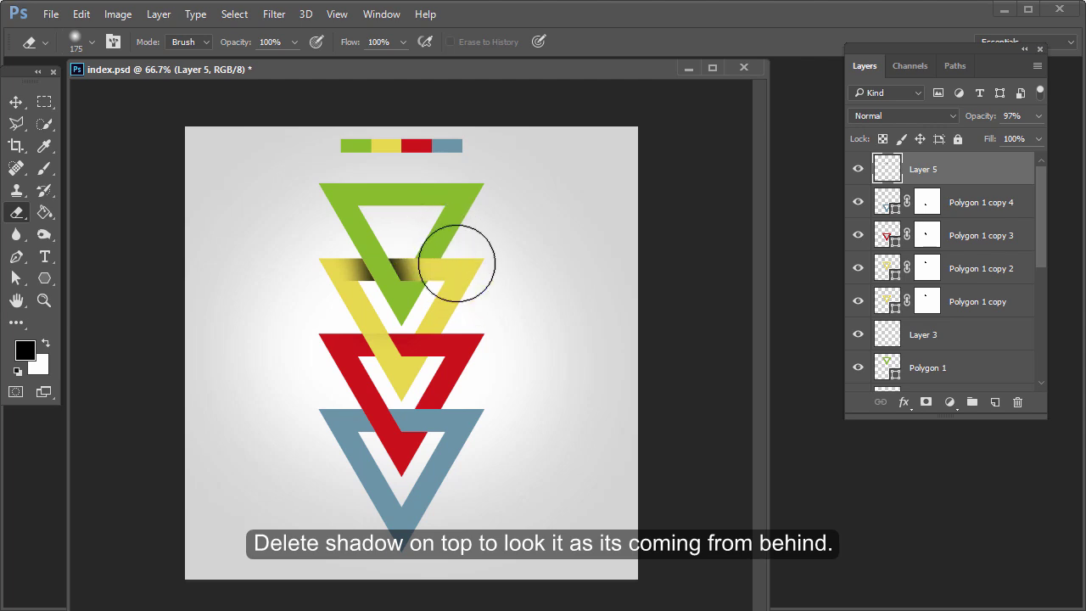
key("v")
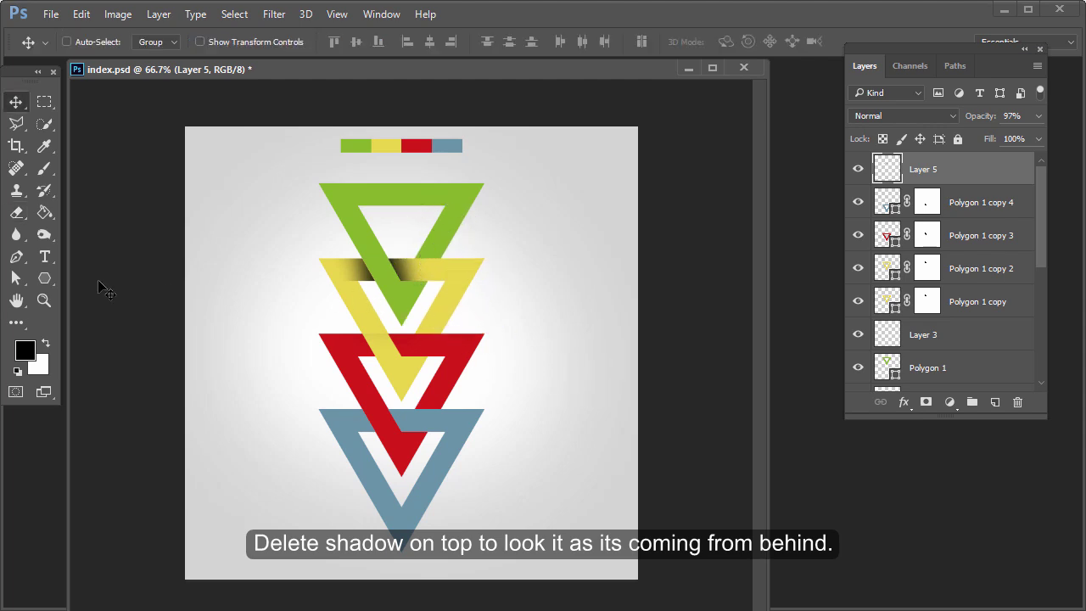
left_click(16, 212)
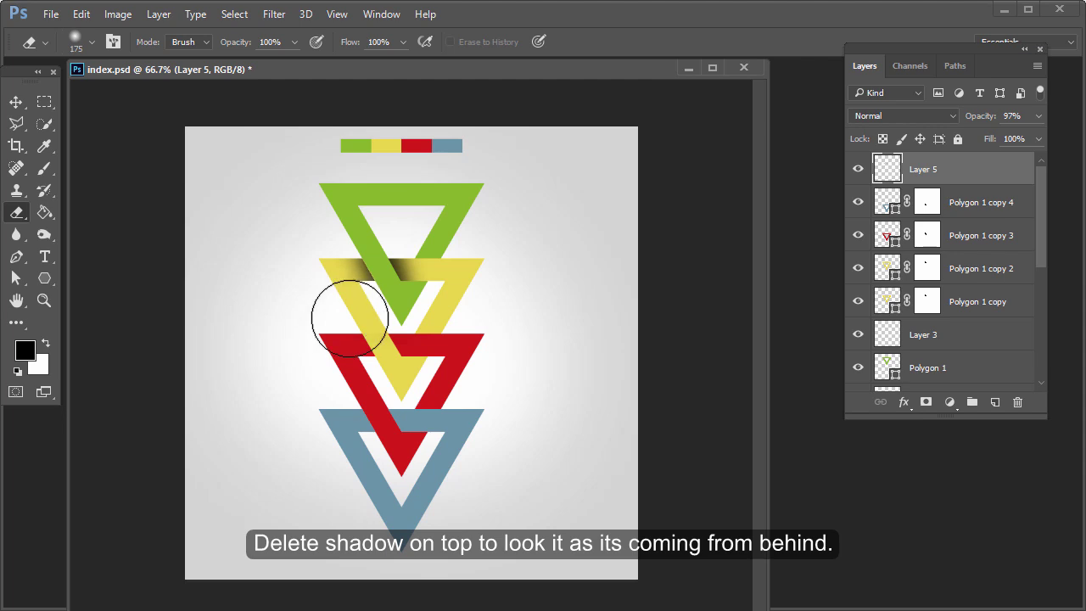
Step: Alt-drag copies of the shadow onto the red and blue triangles, nudge them, and save
key("v")
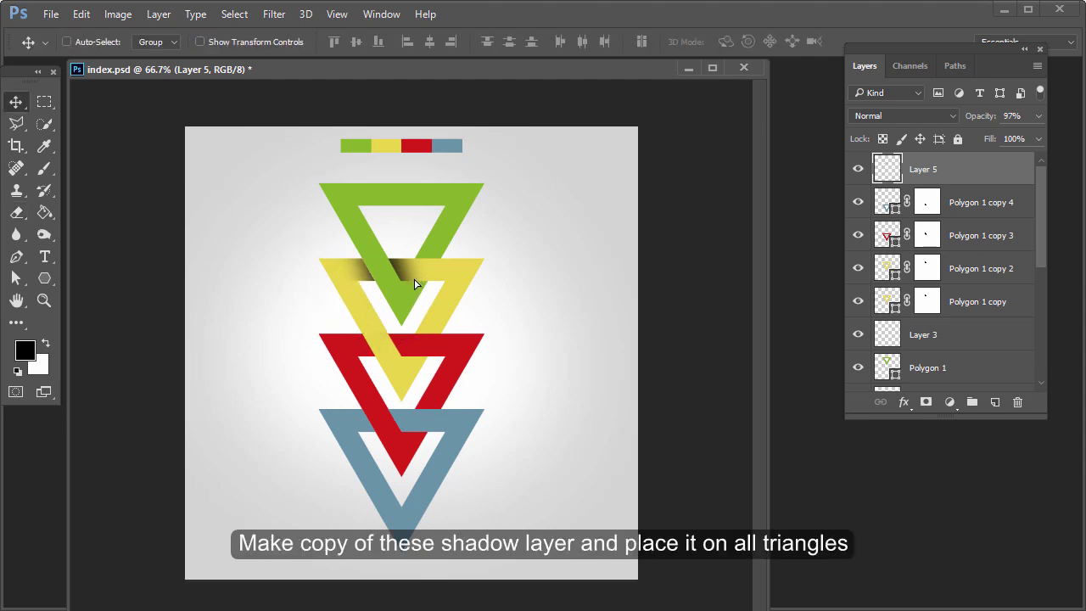
left_click_drag(416, 284, 411, 433)
key("shift+Right")
key("shift+Right")
key("shift+Right")
key("shift+Right")
key("shift+Right")
key("shift+Right")
key("shift+Right")
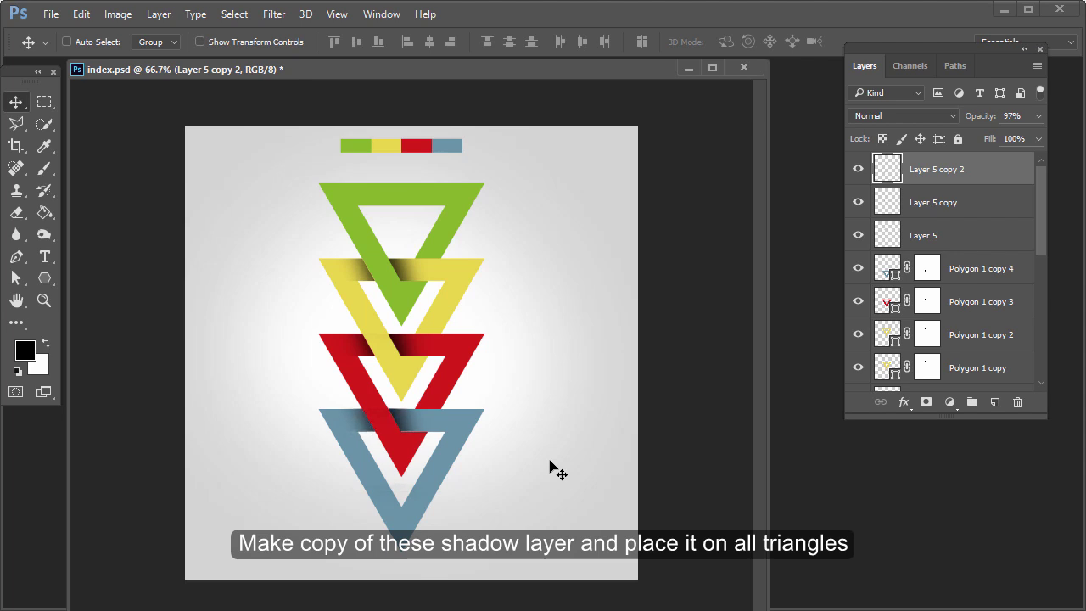
key("ctrl+s")
Step: Select Layer 5, Layer 5 copy and Layer 5 copy 2 and put them in a new group
left_click(984, 205, "shift")
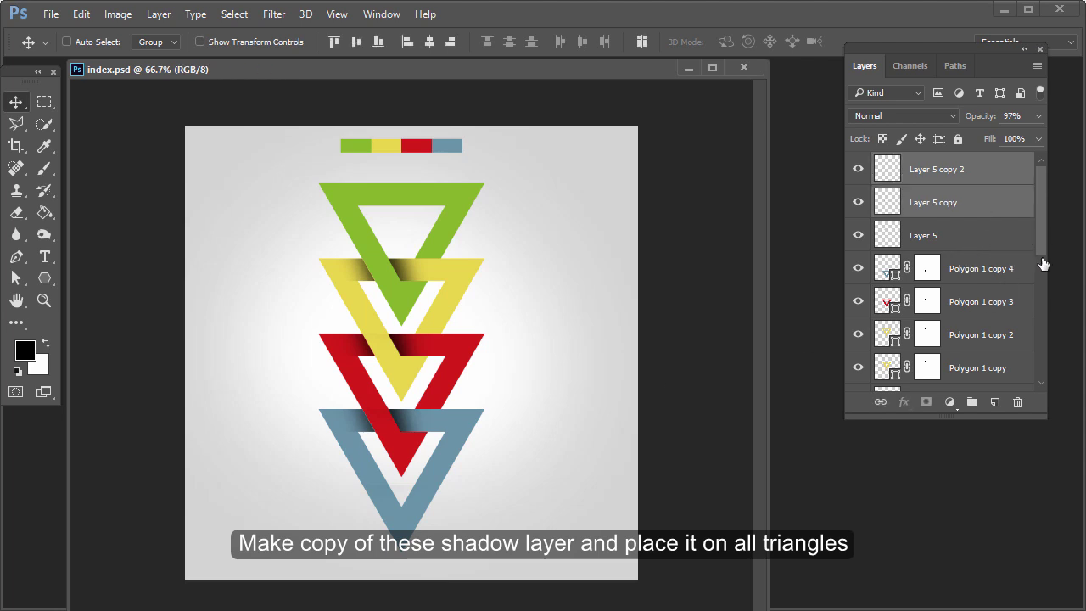
left_click(1000, 246)
left_click(998, 251, "ctrl")
left_click(982, 176, "ctrl")
left_click(975, 205, "ctrl")
left_click(988, 239, "ctrl")
left_click_drag(1040, 227, 1046, 293)
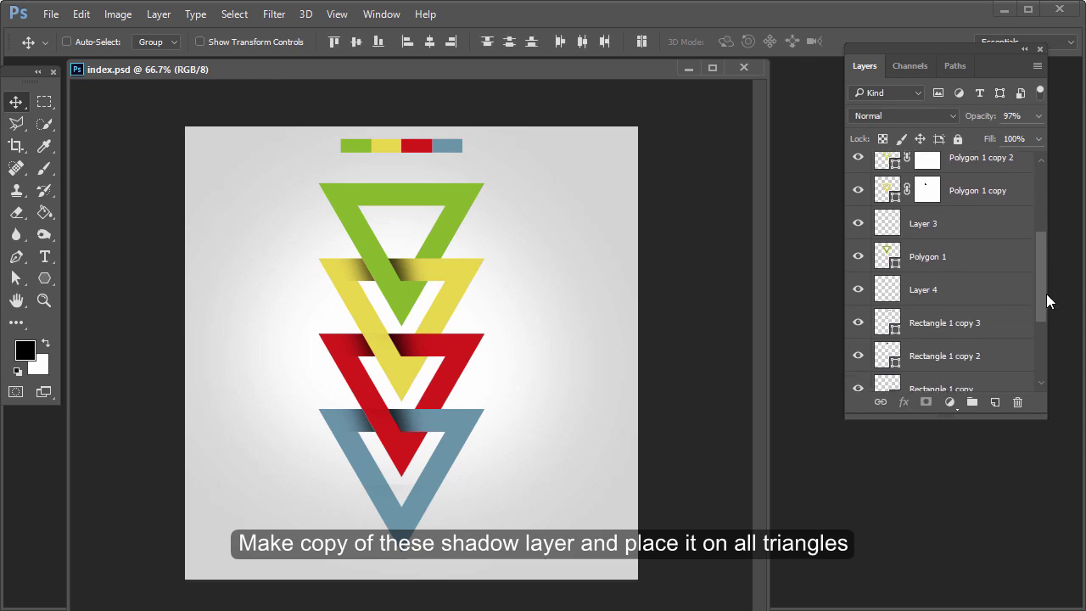
left_click_drag(492, 363, 494, 365)
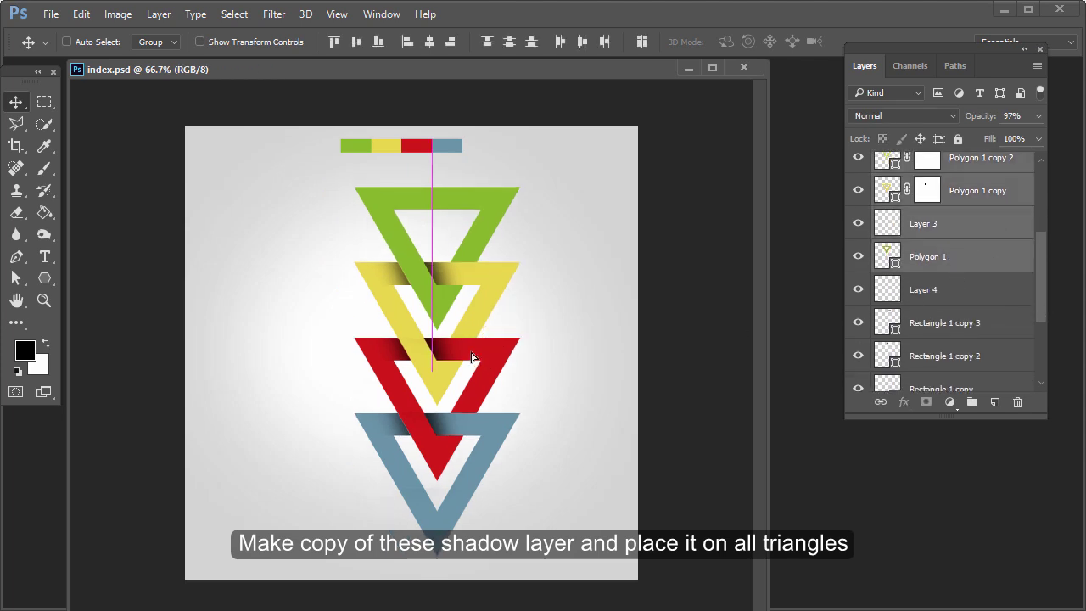
left_click(1036, 66)
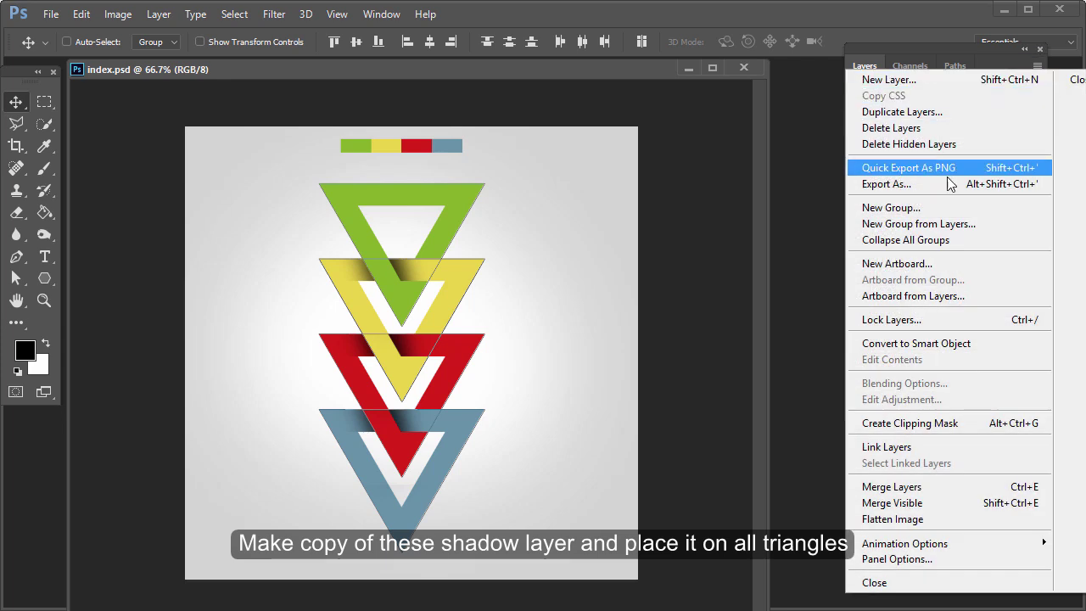
left_click(916, 222)
left_click(730, 207)
Step: Move the triangle artwork left and drag horizontal guides to each triangle row
left_click_drag(454, 264, 358, 268)
key("ctrl+r")
left_click_drag(447, 87, 451, 343)
left_click_drag(452, 291, 450, 342)
left_click_drag(483, 88, 485, 417)
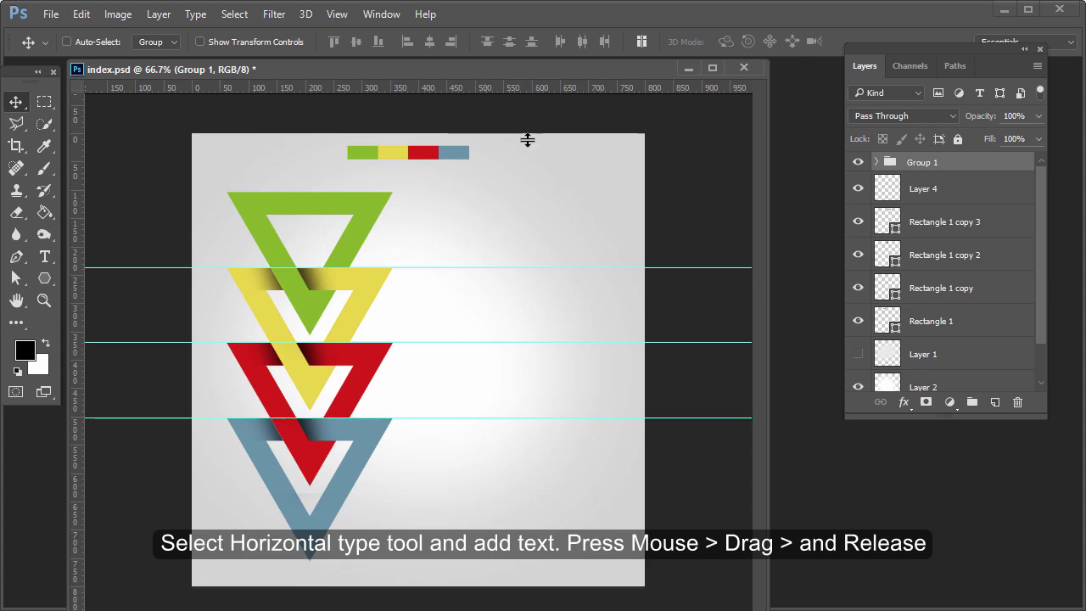
left_click_drag(527, 140, 533, 193)
left_click_drag(518, 146, 531, 515)
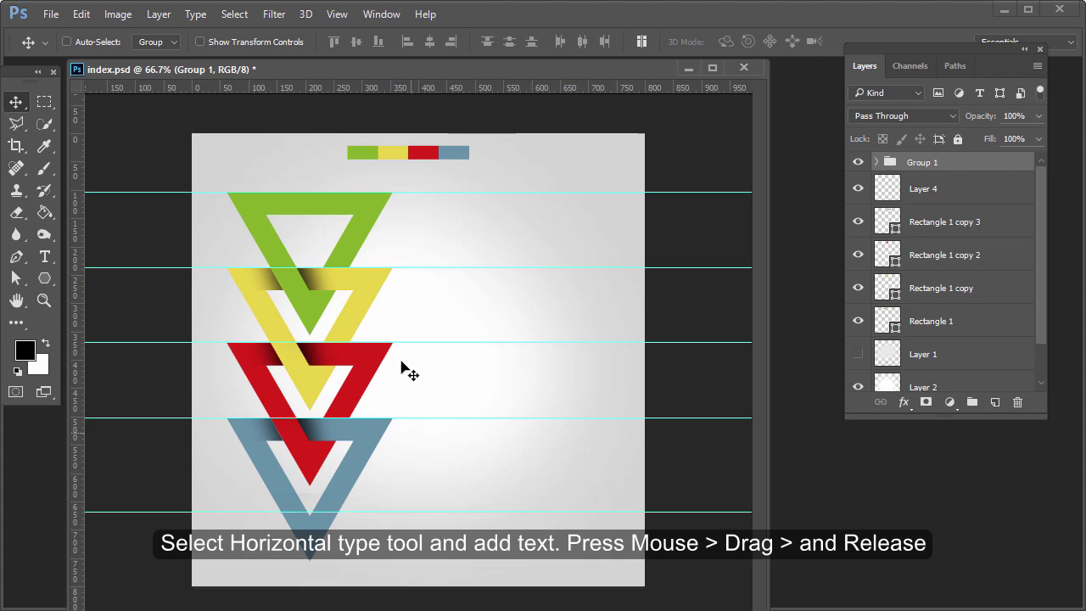
left_click(45, 256)
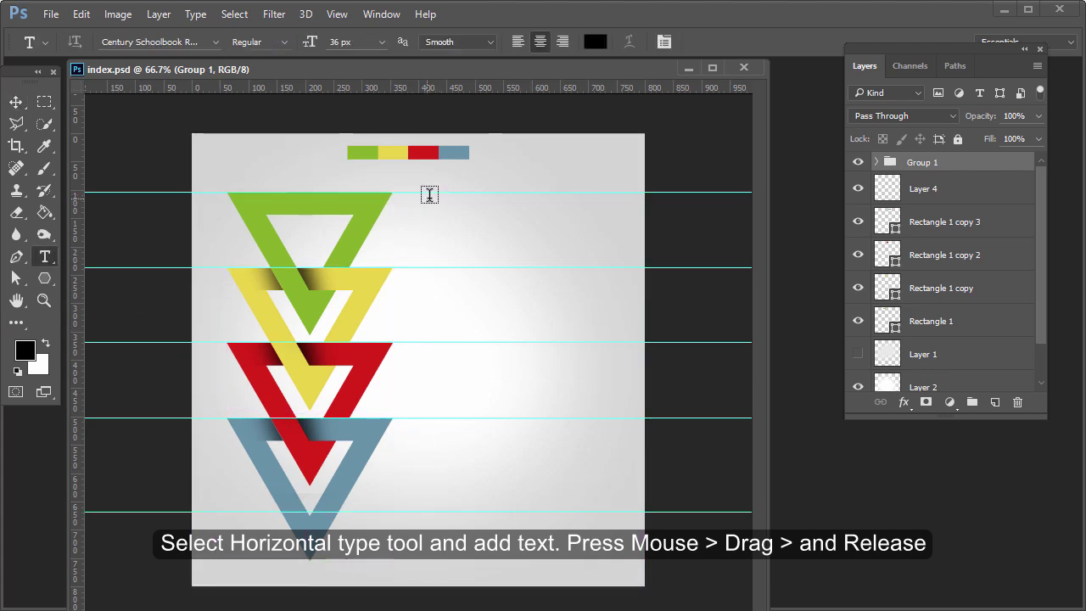
Step: Draw a left-aligned lorem text box beside the green triangle, trim it, and break off the heading line
left_click_drag(424, 193, 613, 267)
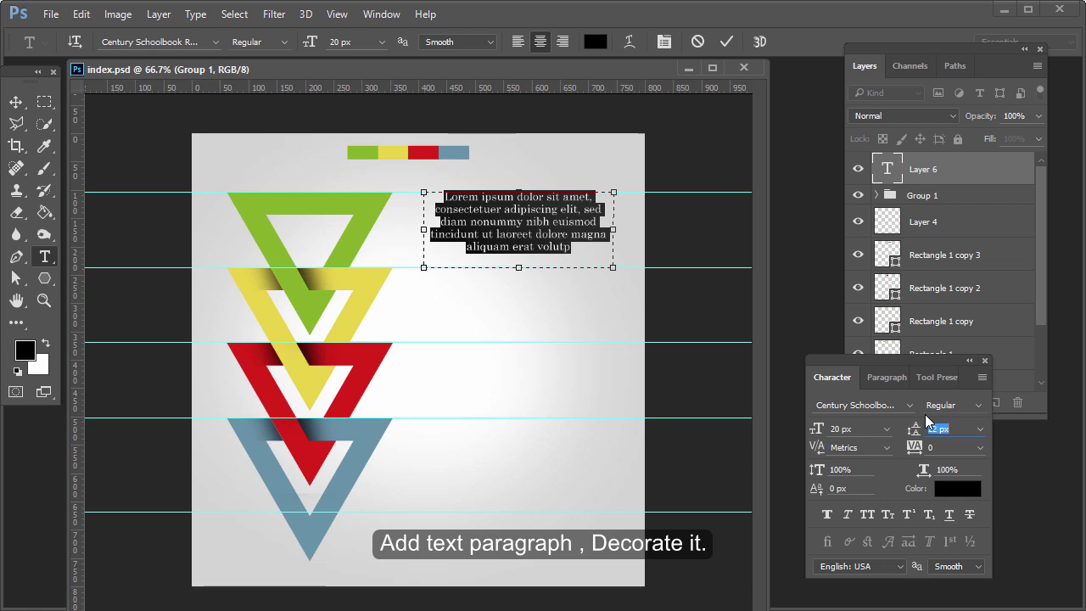
left_click(871, 376)
left_click(826, 407)
left_click_drag(508, 222, 640, 282)
key("BackSpace")
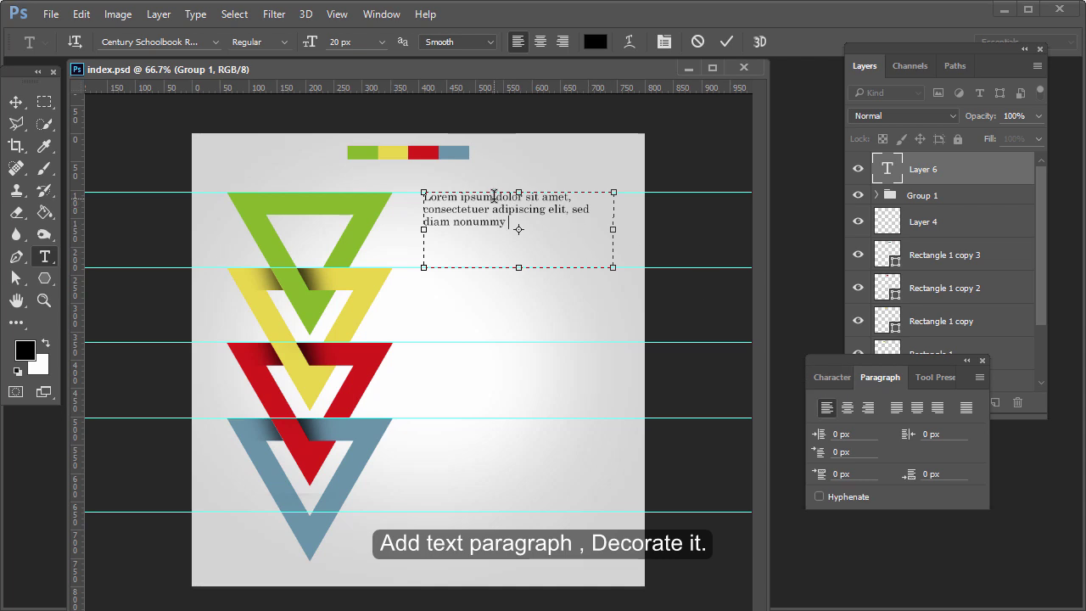
key("Return")
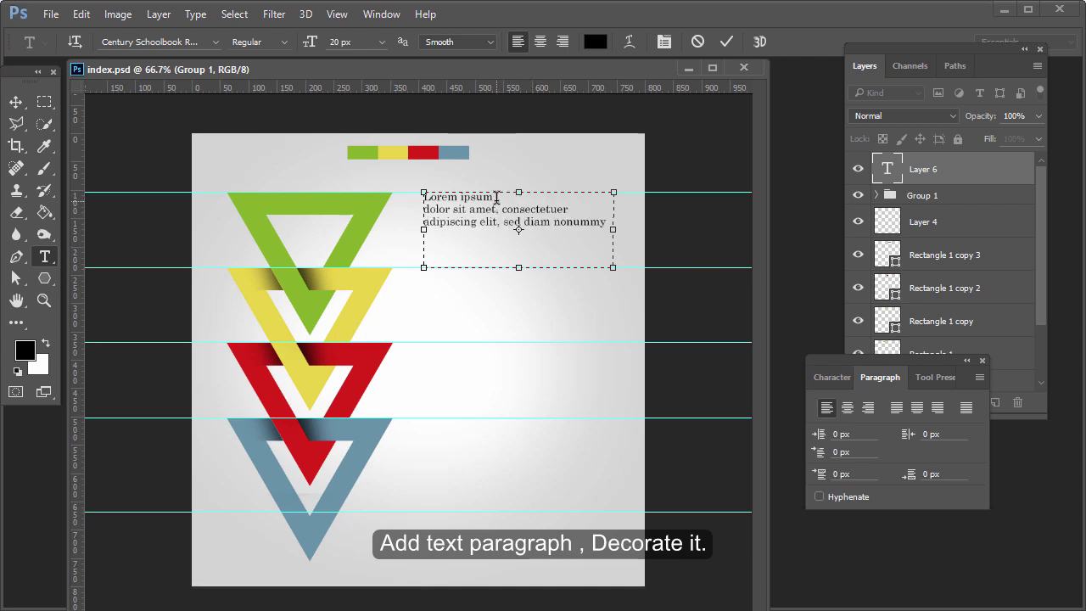
Step: Set the 'Lorem ipsum' heading to All Caps at 23 px
left_click_drag(497, 196, 413, 187)
left_click(832, 377)
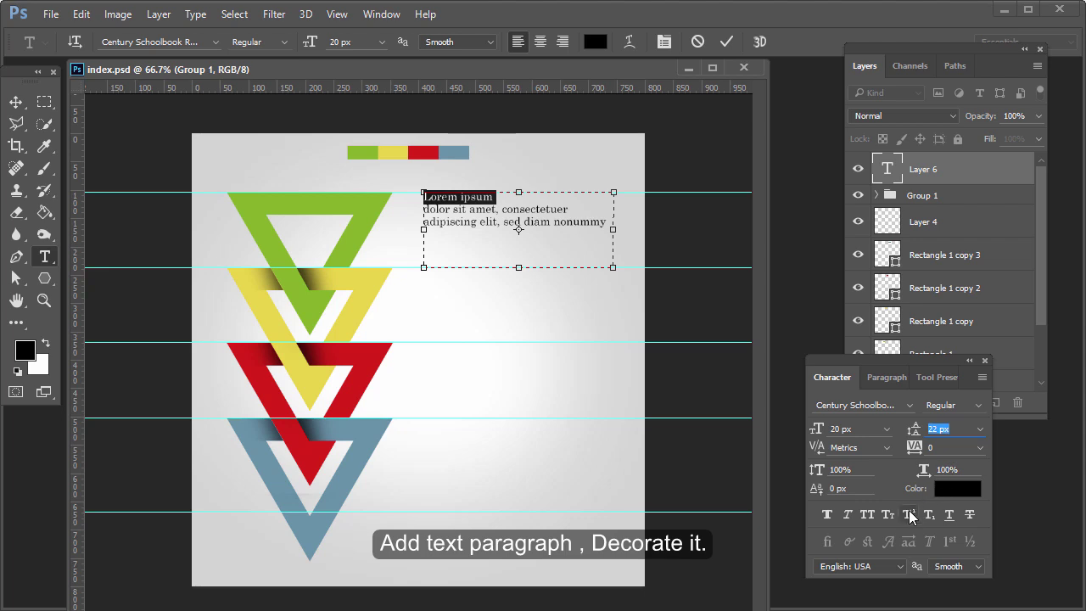
left_click(875, 514)
left_click(818, 431)
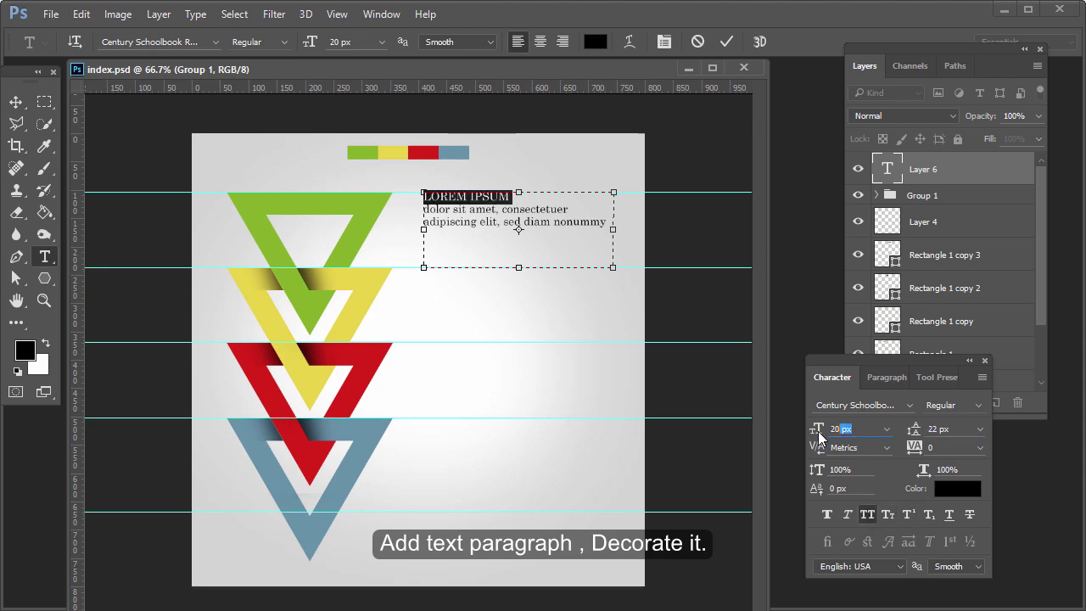
type("23")
key("Return")
left_click(562, 223)
Step: Change the paragraph's font, trying Chaparral Pro Bold and Charlemagne Std Bold
key("ctrl+a")
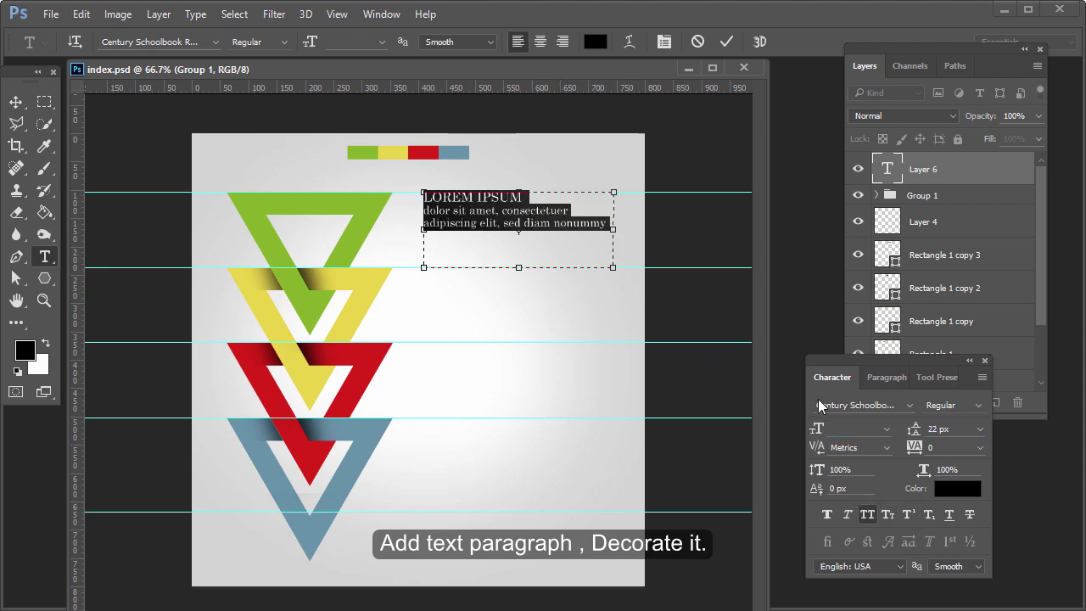
left_click_drag(816, 405, 833, 404)
key("Down")
key("Down")
key("Down")
key("Down")
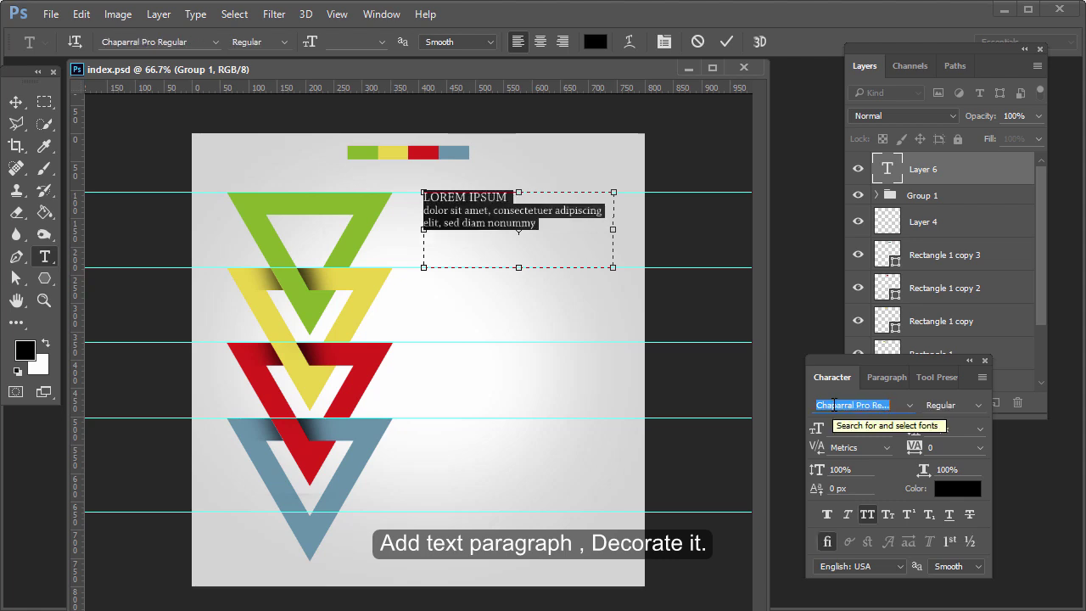
key("Down")
key("Down")
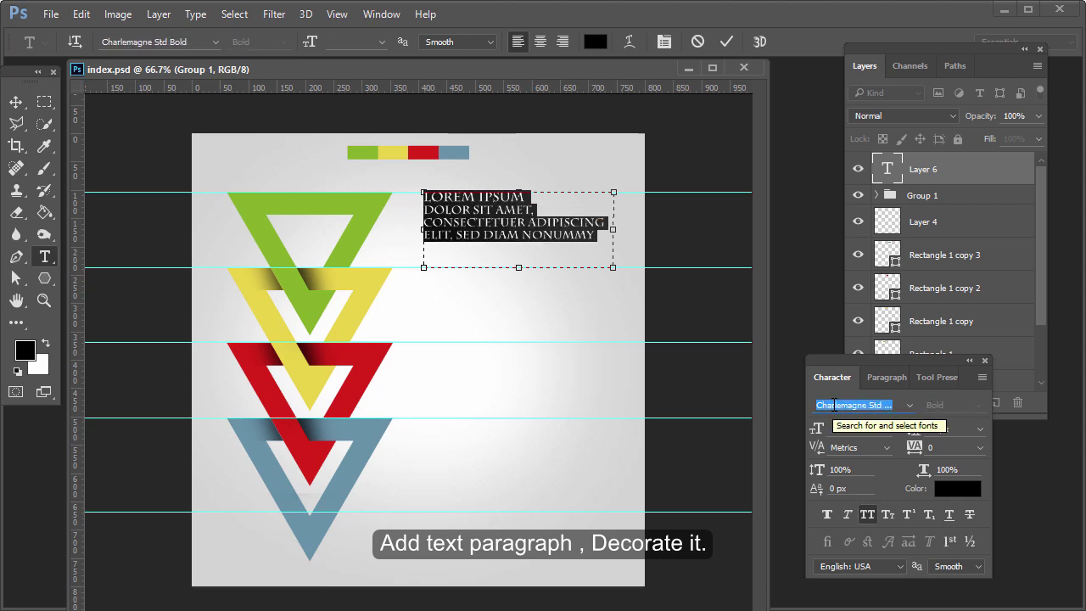
key("Up")
key("Up")
left_click(502, 215)
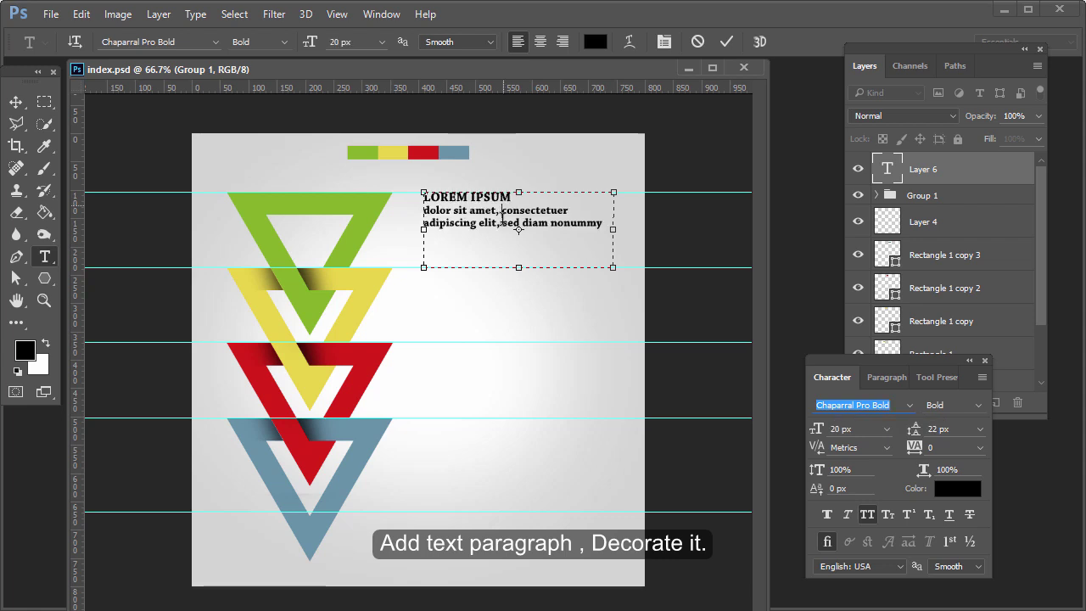
Step: Keep the paragraph in regular style, raise the text box's top edge, and commit the text
key("ctrl+a")
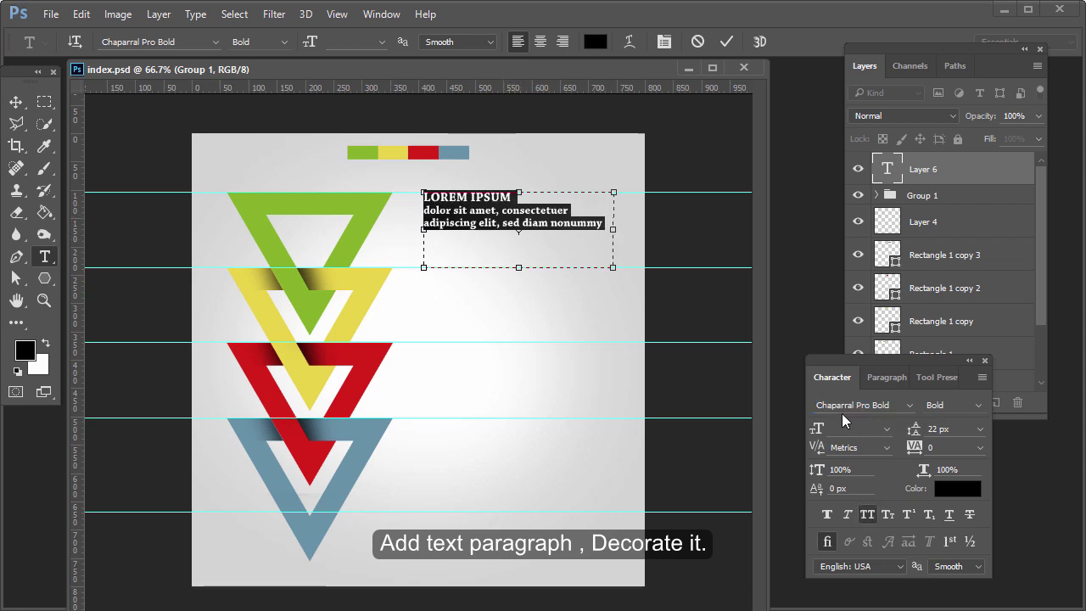
left_click(979, 405)
left_click(975, 443)
left_click(975, 407)
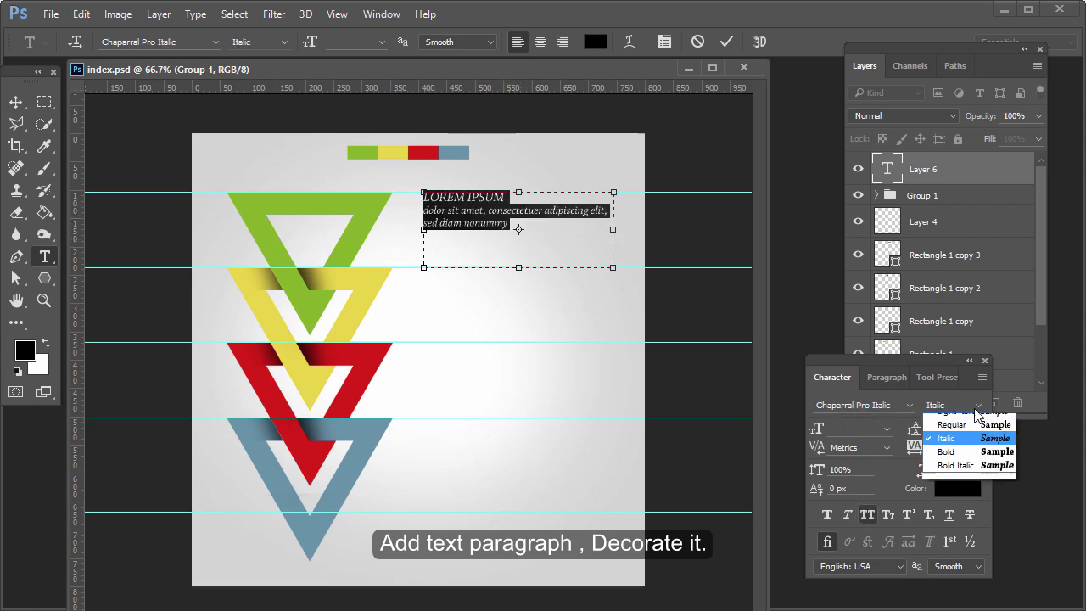
left_click(951, 424)
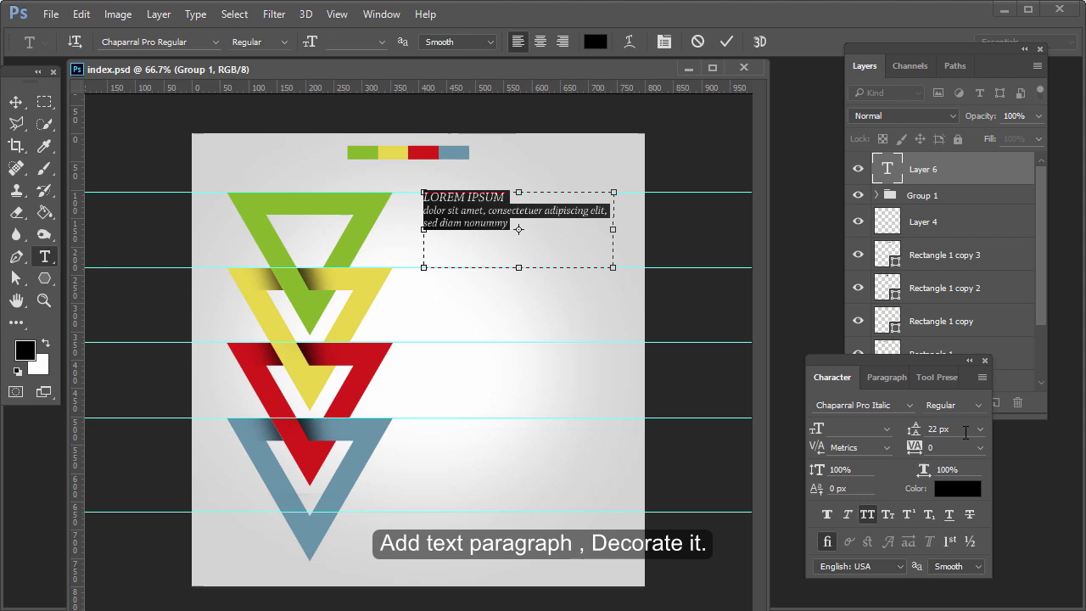
left_click(517, 197)
left_click_drag(519, 201, 519, 190)
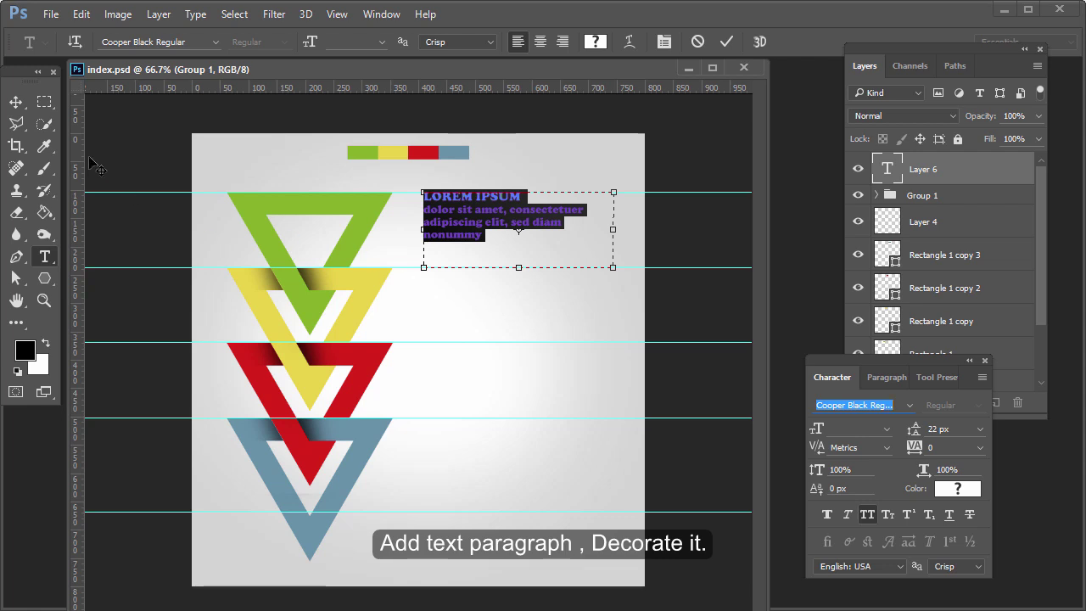
left_click(19, 102)
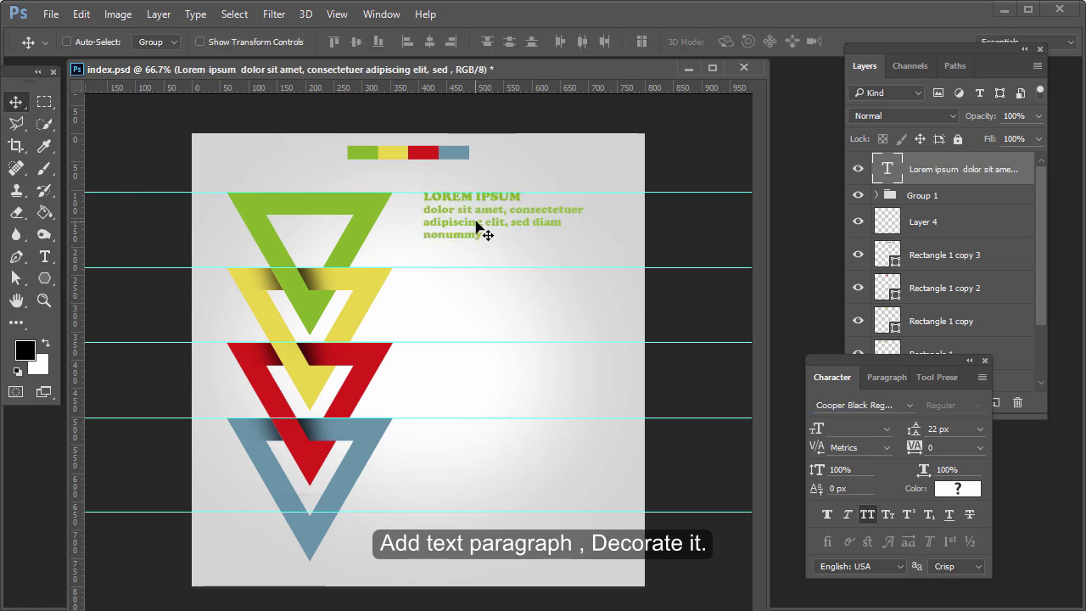
Step: Shift the paragraph right, colour it yellow, and duplicate it as a red copy beside the red triangle
left_click_drag(476, 226, 497, 291)
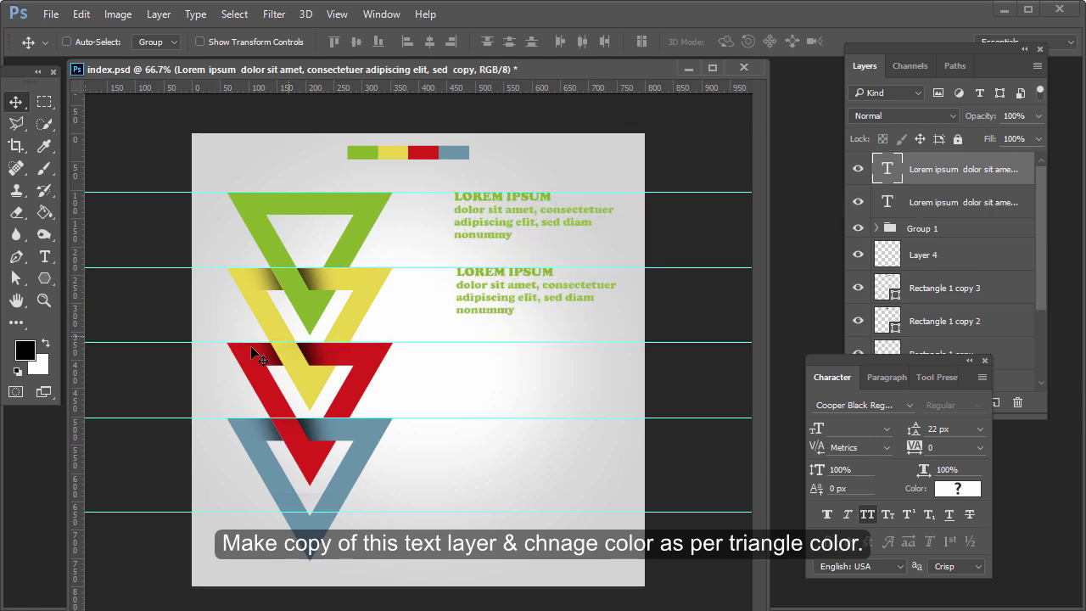
left_click(977, 488)
left_click(390, 280)
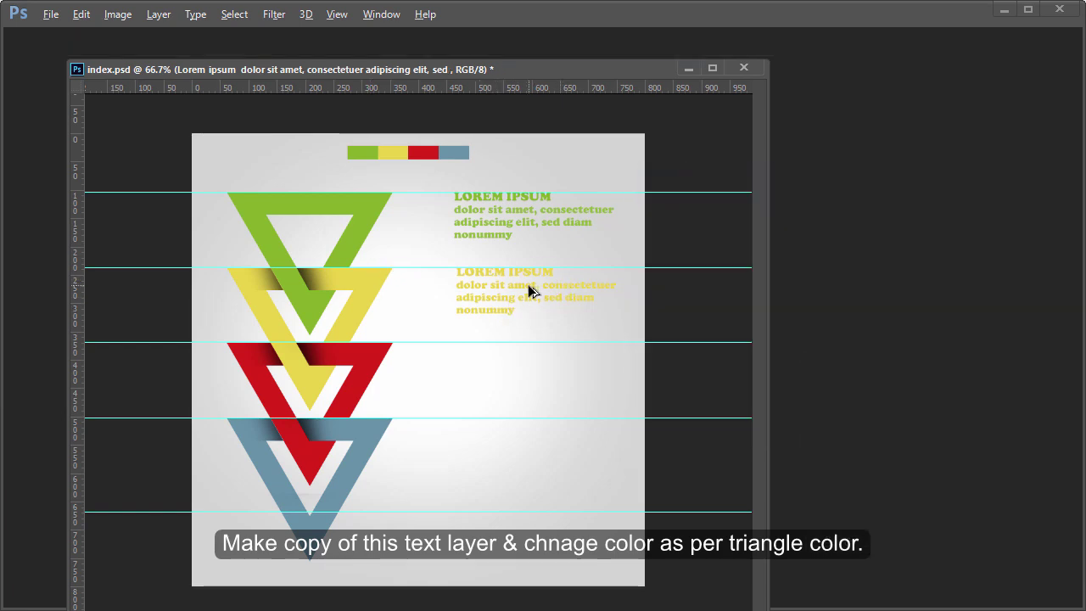
left_click_drag(528, 284, 526, 367)
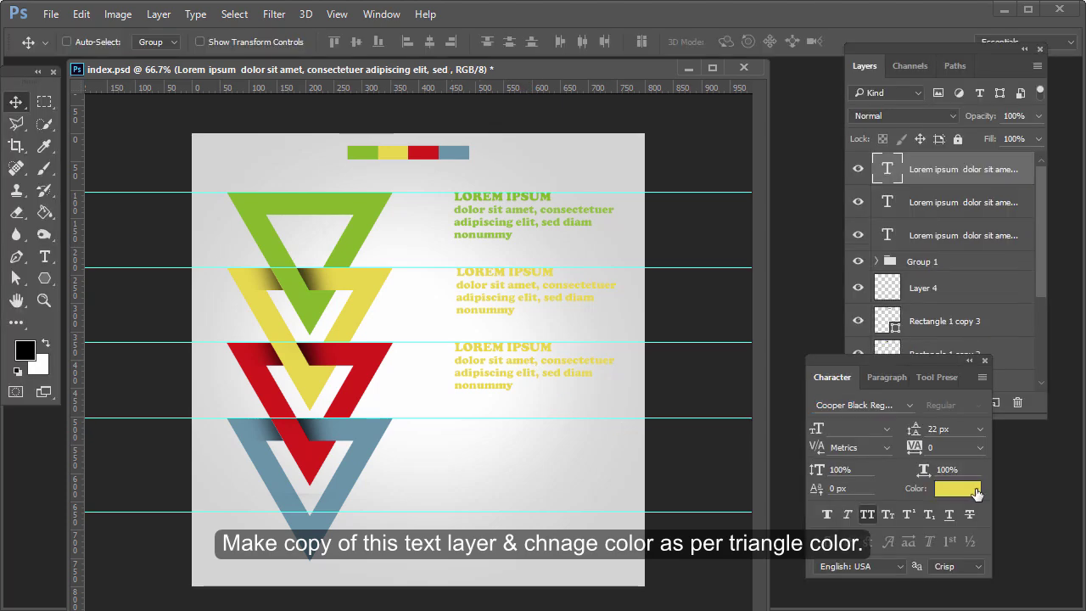
left_click(957, 488)
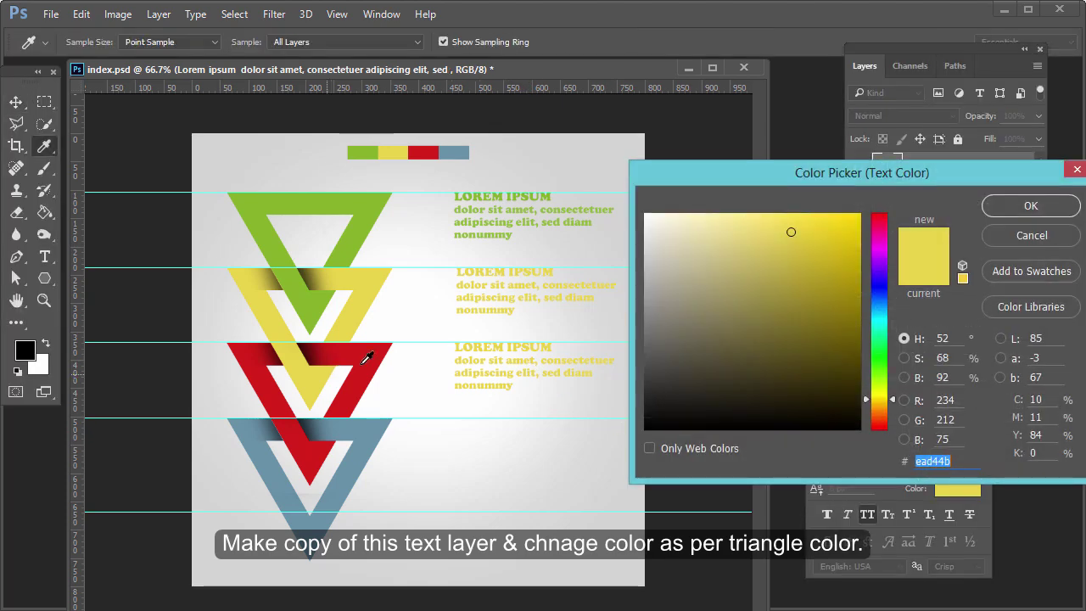
left_click(365, 356)
left_click(1029, 207)
Step: Duplicate a blue-grey copy beside the blue triangle and save the document
left_click_drag(504, 380, 506, 458)
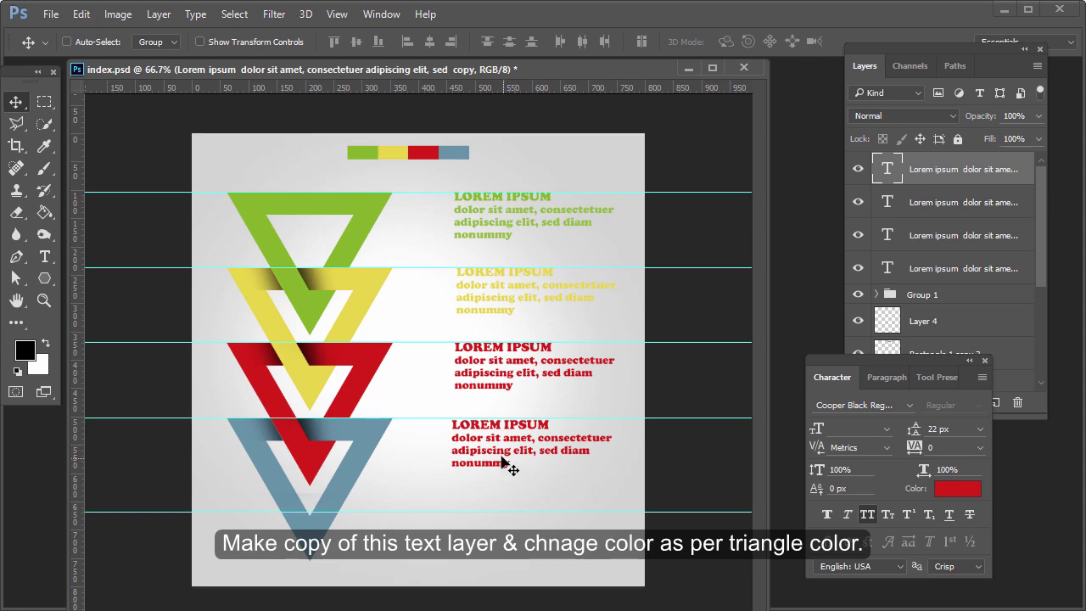
key("Up")
key("Up")
key("Up")
key("Up")
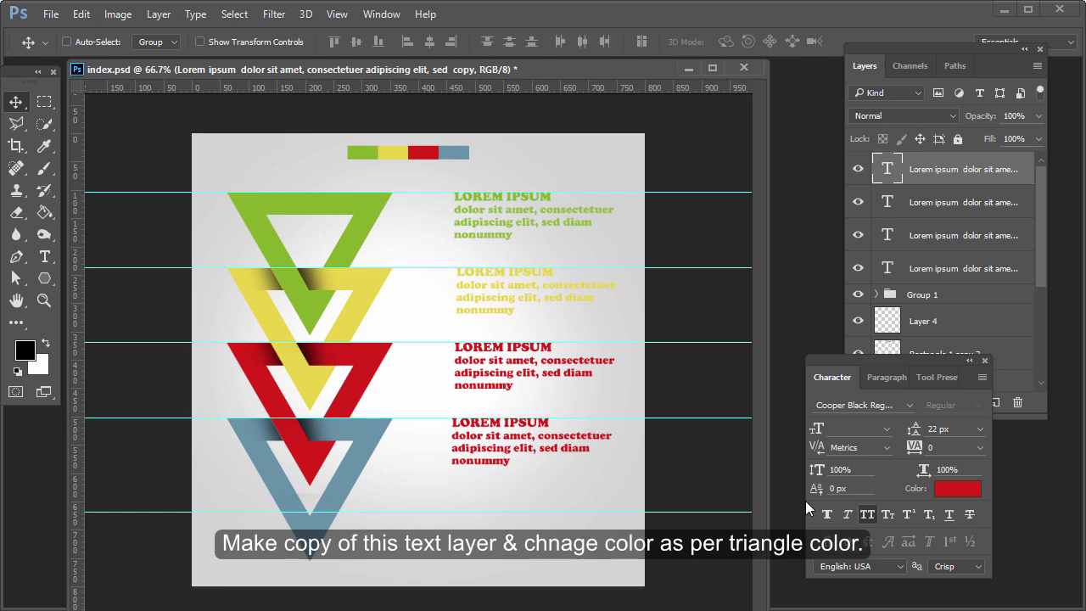
left_click(964, 494)
left_click(272, 437)
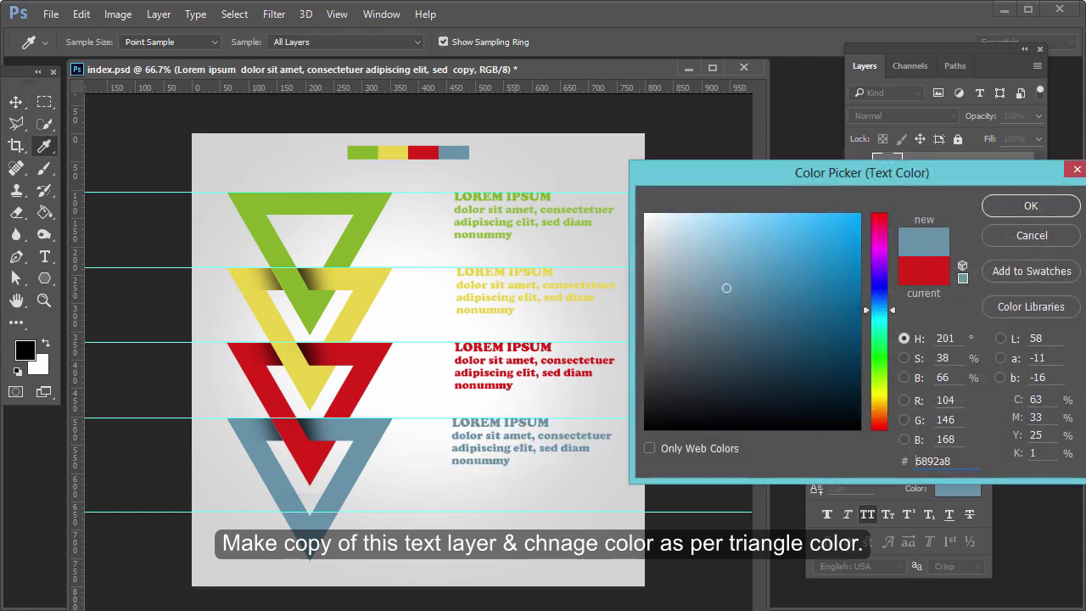
left_click(1032, 206)
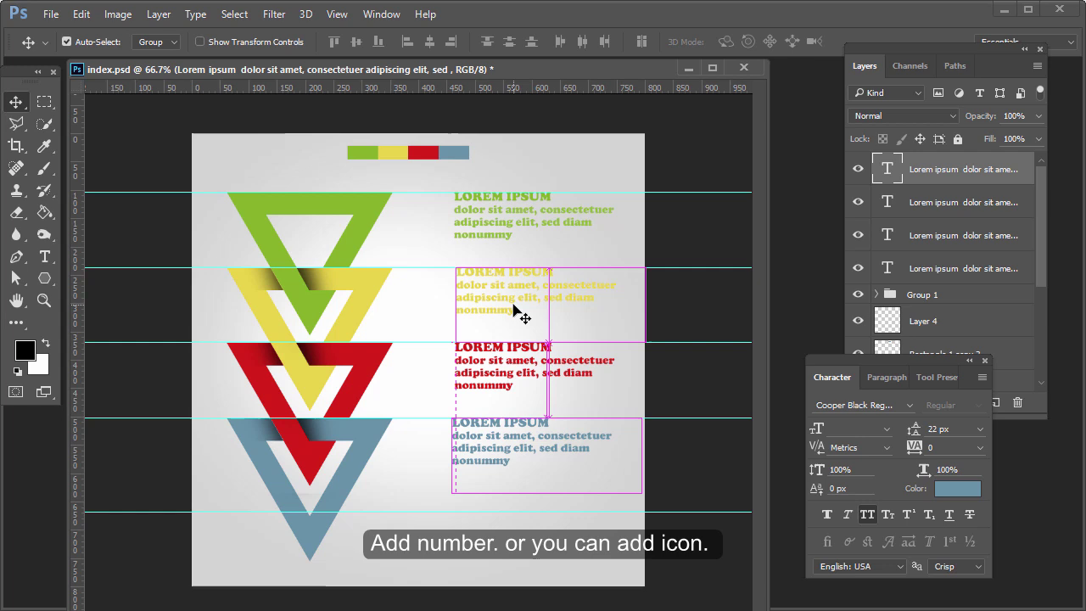
key("ctrl+s")
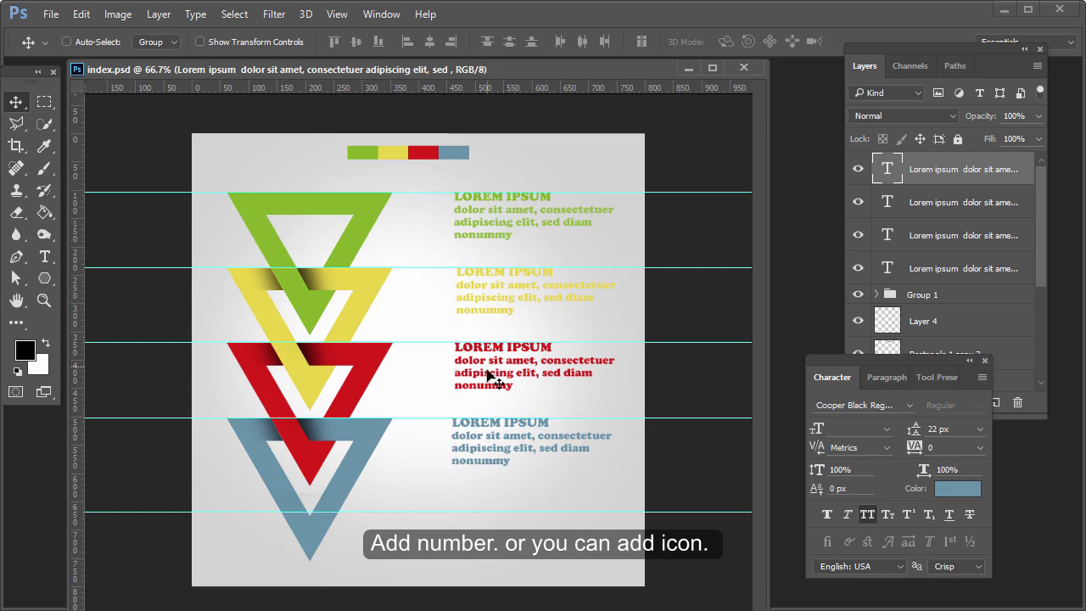
Step: Turn a copy of the green text block into a large 120 px number '1' and save
right_click(477, 201)
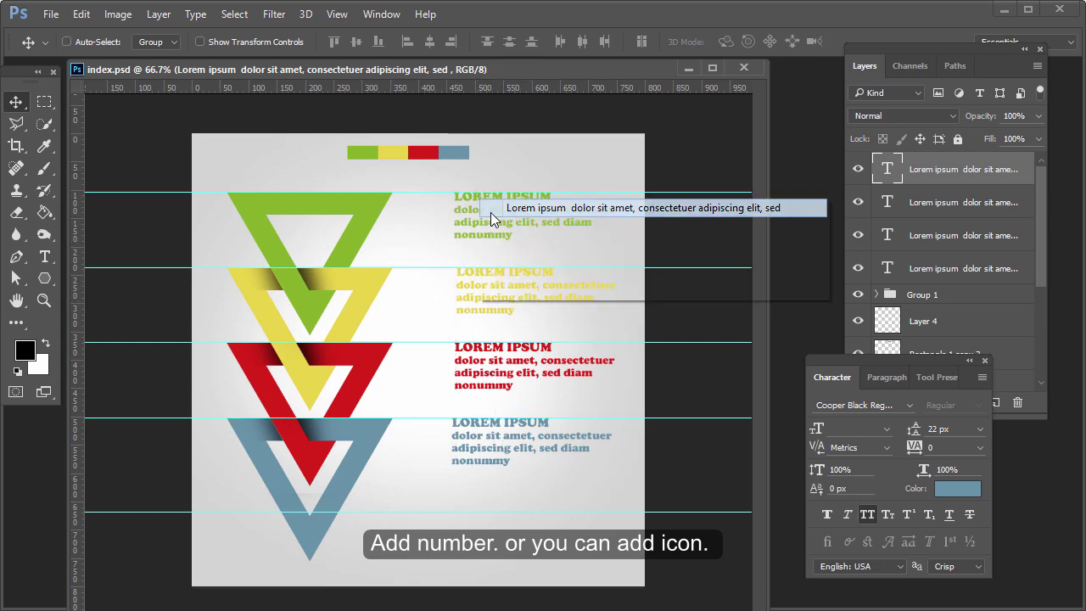
left_click(490, 212)
left_click_drag(490, 212, 440, 213)
key("t")
left_click(433, 206)
key("ctrl+a")
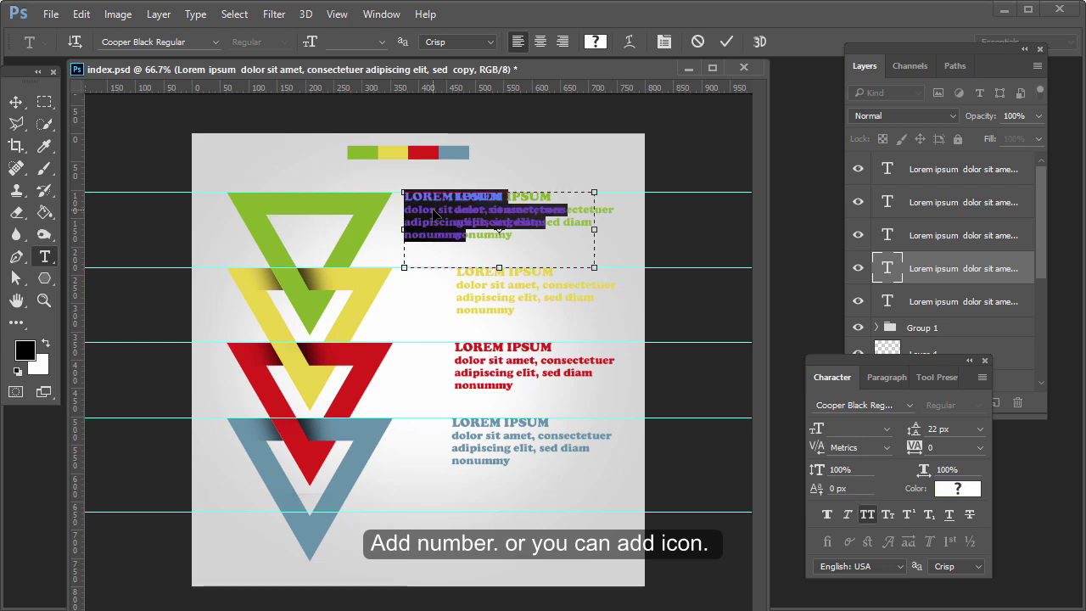
key("BackSpace")
left_click_drag(593, 269, 457, 255)
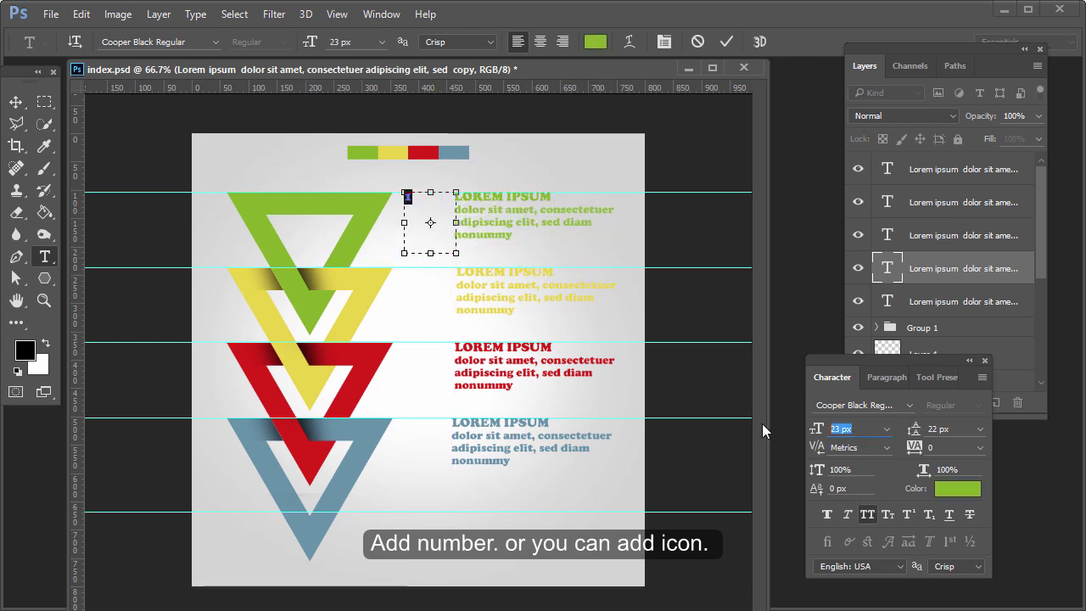
type("120")
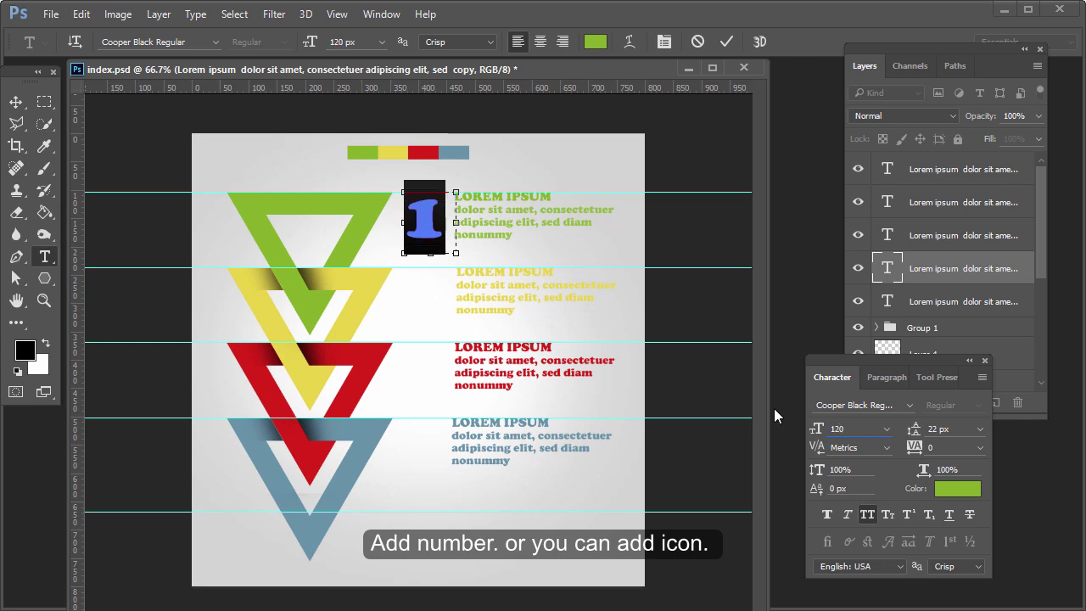
left_click(16, 101)
key("ctrl+s")
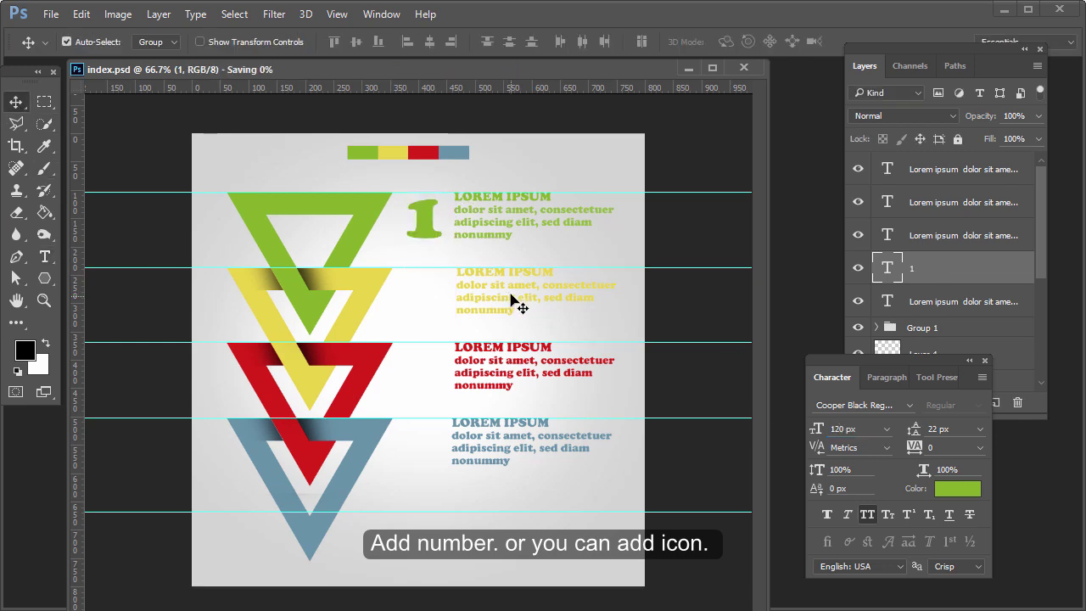
Step: Shift the triangle group slightly left, and copy the '1' to the yellow row as '2'
right_click(363, 205)
left_click(400, 213)
left_click_drag(374, 213, 359, 217)
right_click(427, 236)
left_click(436, 235)
left_click_drag(436, 238, 419, 306)
key("t")
left_click(422, 297)
key("ctrl+a")
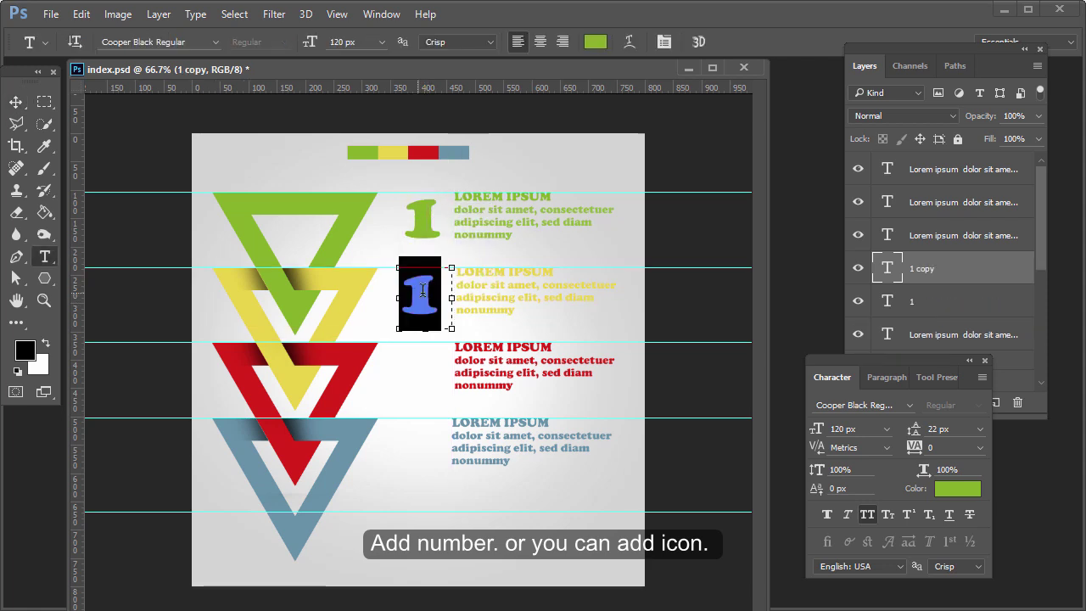
type("2")
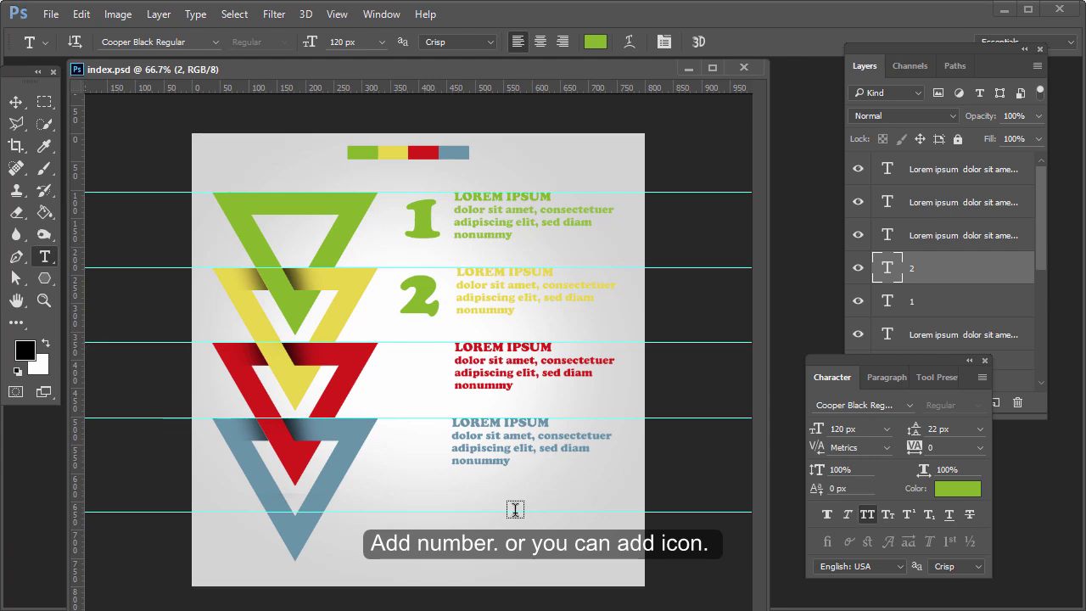
key("v")
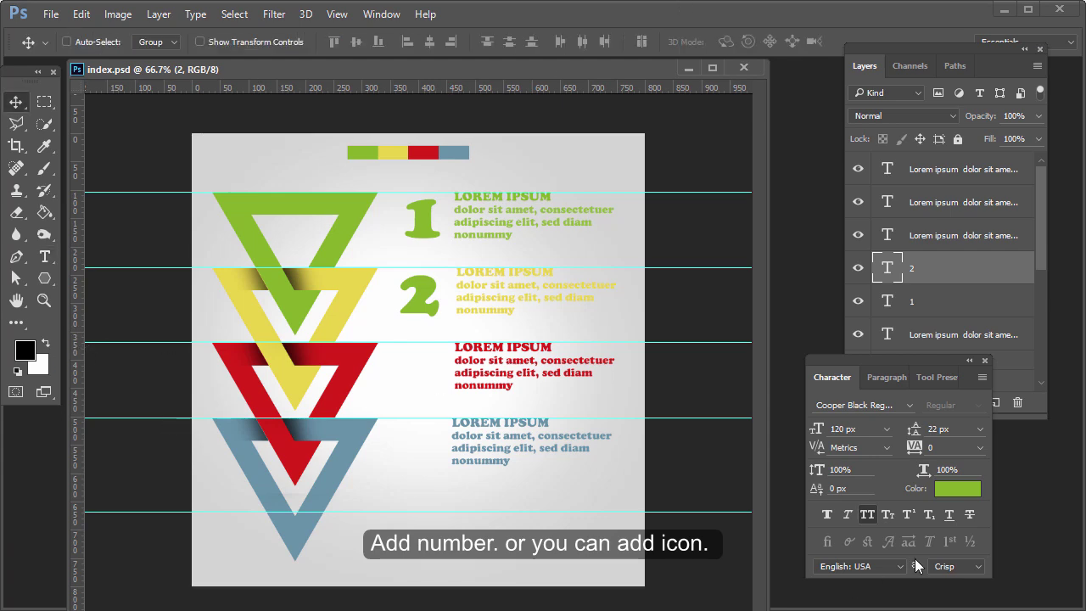
Step: Colour the '2' yellow from the yellow triangle, align it, and nudge the '1' up
left_click(972, 490)
left_click(348, 276)
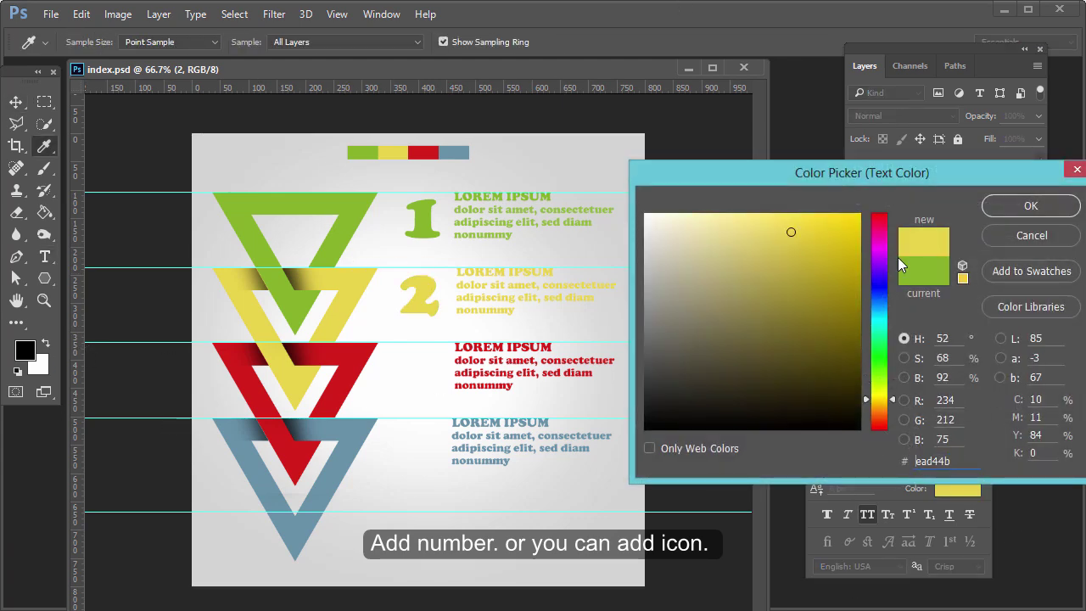
left_click(1023, 212)
left_click_drag(424, 296, 416, 298)
right_click(422, 223)
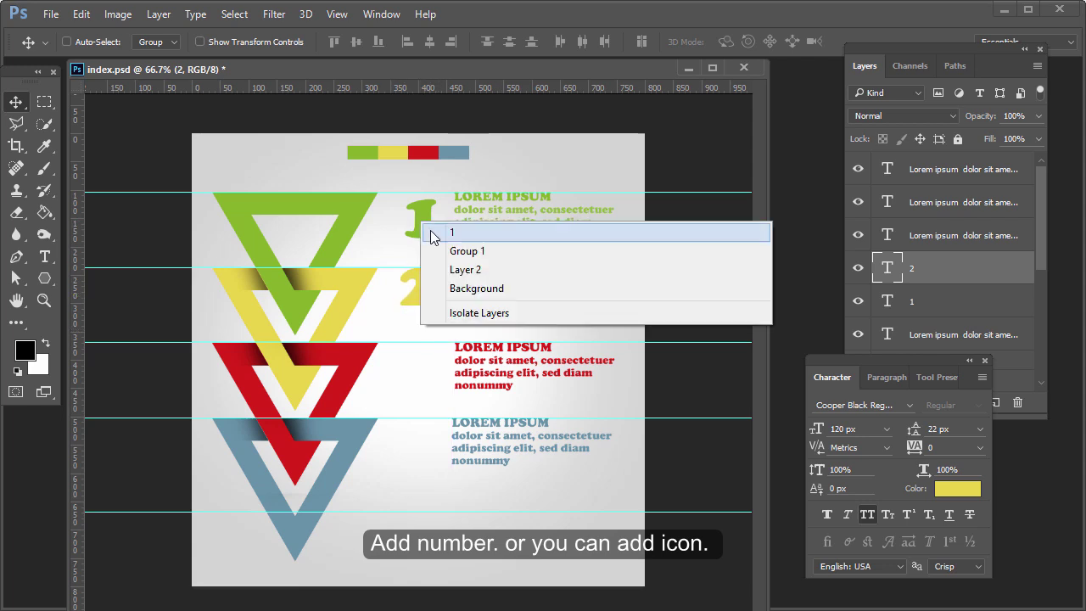
left_click(447, 232)
left_click_drag(432, 214, 431, 207)
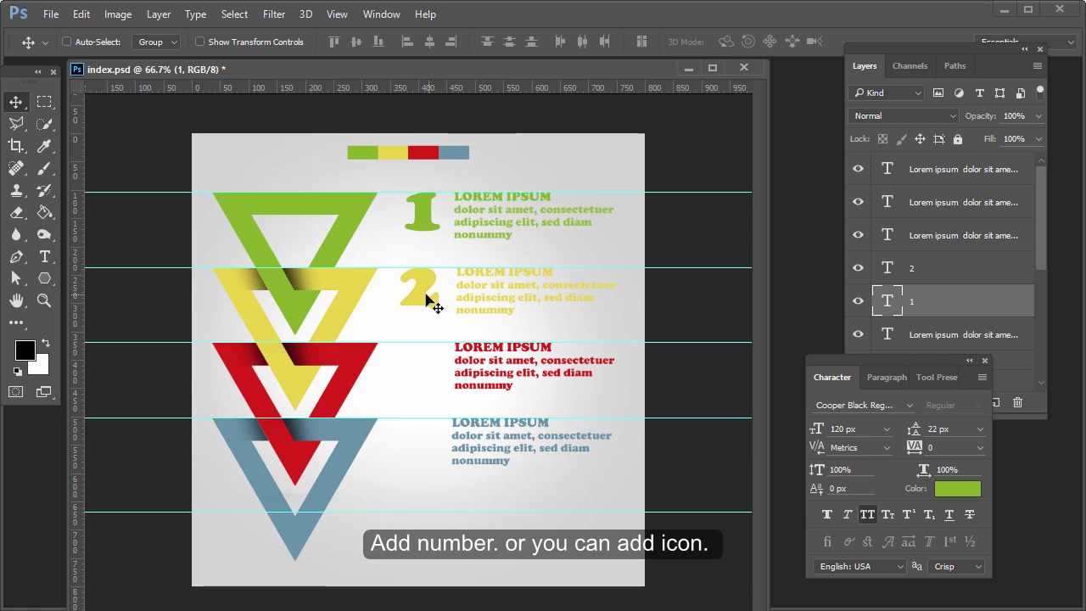
Step: Copy the '2' down to the red row as '3', coloured red from its triangle
right_click(426, 287)
left_click(429, 296)
left_click_drag(427, 305, 427, 370)
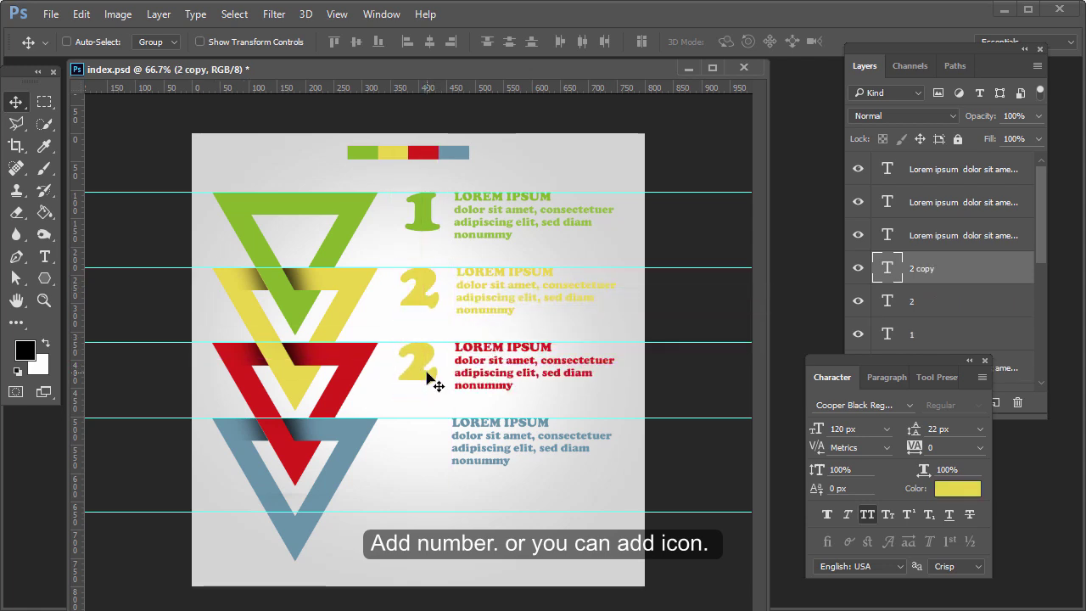
key("t")
double_click(412, 357)
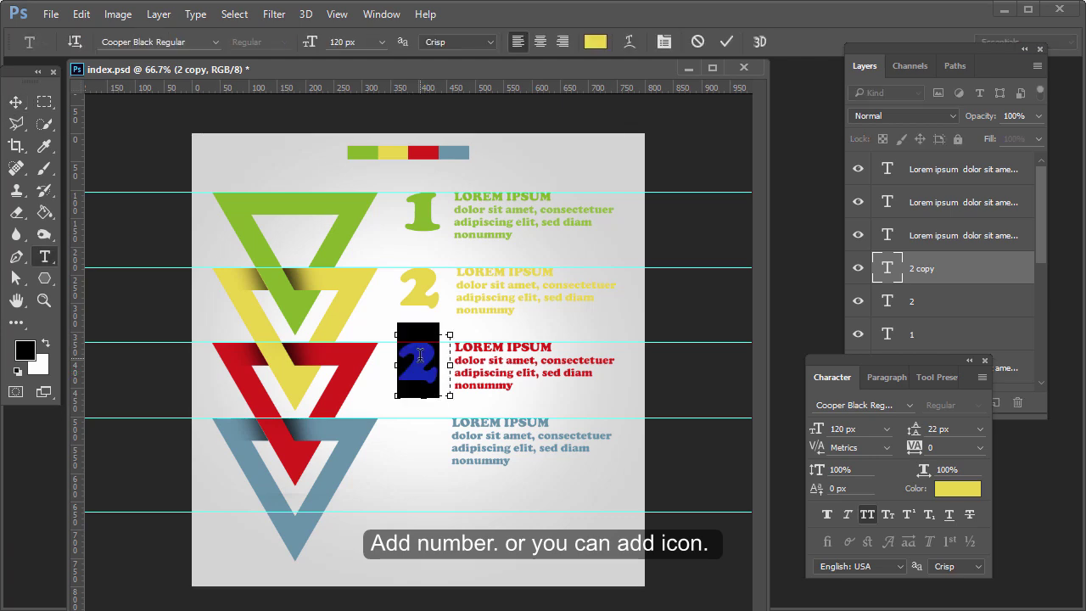
type("3")
key("ctrl+Return")
left_click(942, 489)
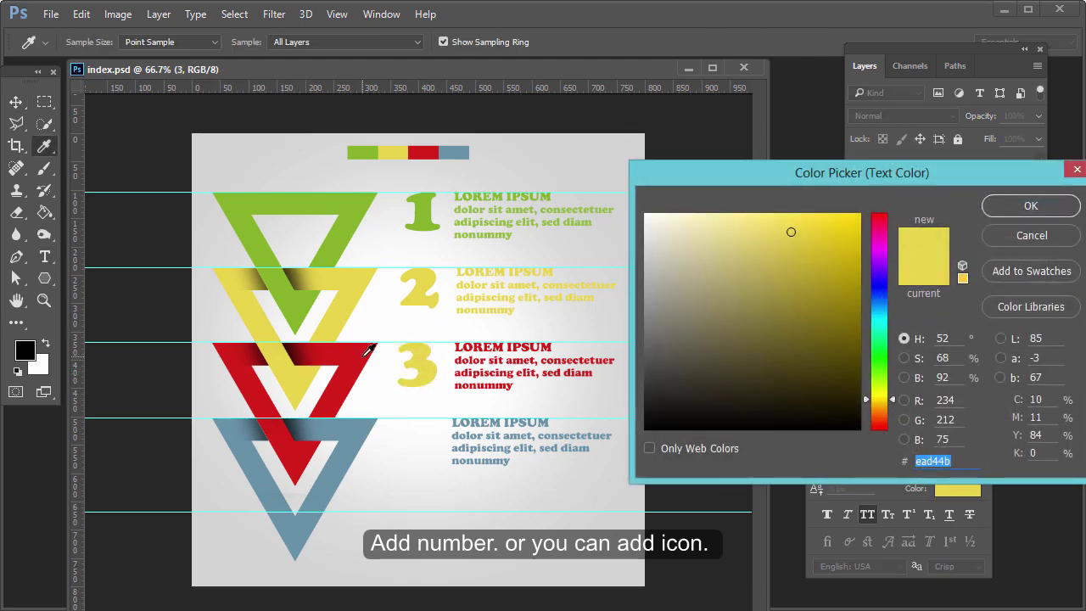
left_click(369, 349)
left_click(997, 207)
key("v")
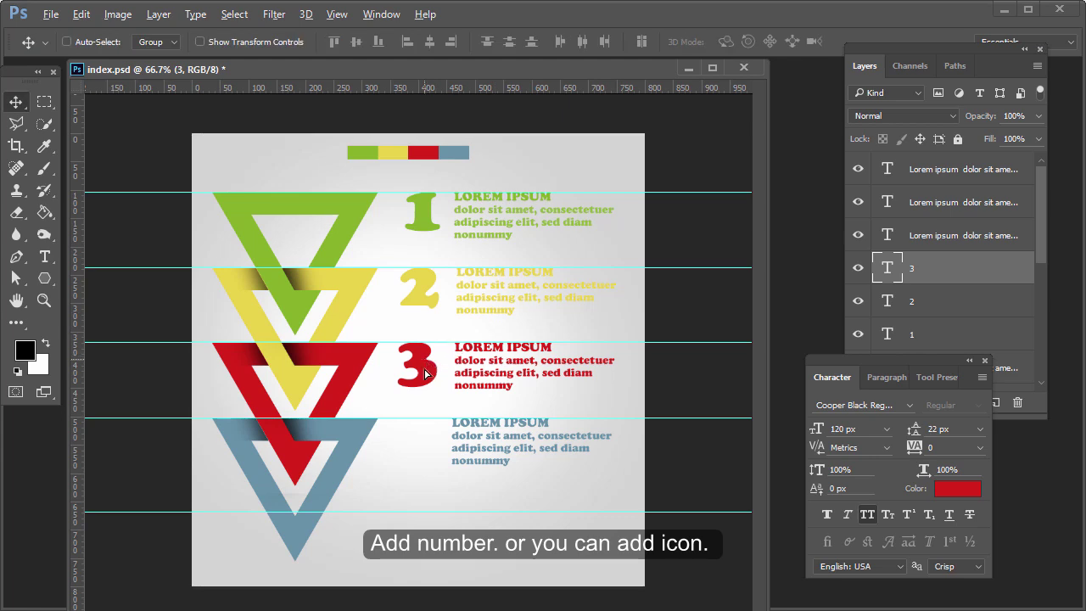
Step: Add a blue-grey '4' at the blue row and hide the guides
left_click_drag(431, 377, 434, 466)
key("t")
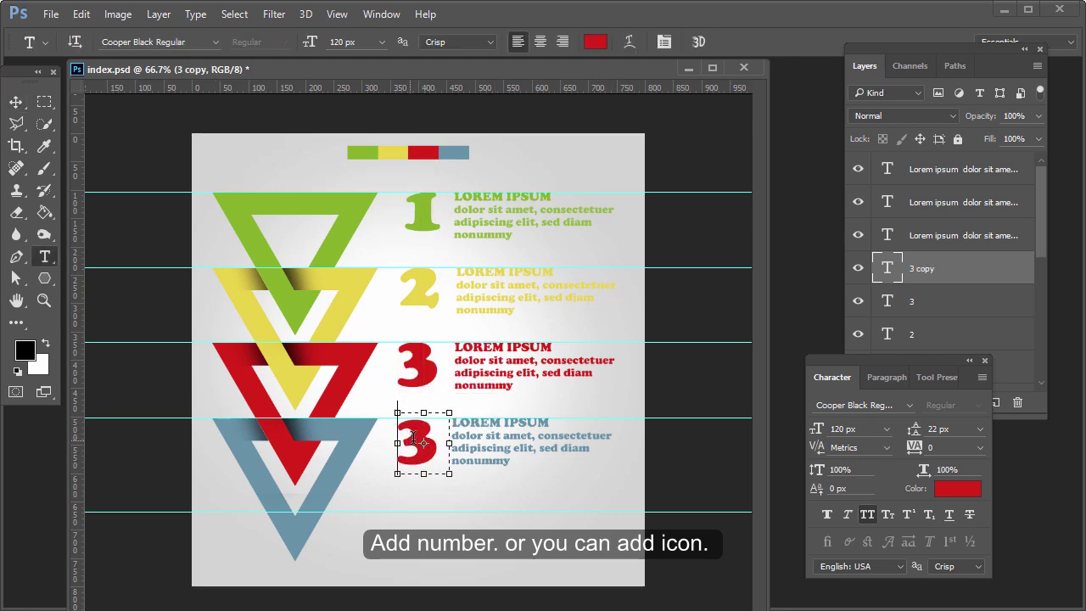
double_click(419, 438)
type("4")
key("ctrl+Return")
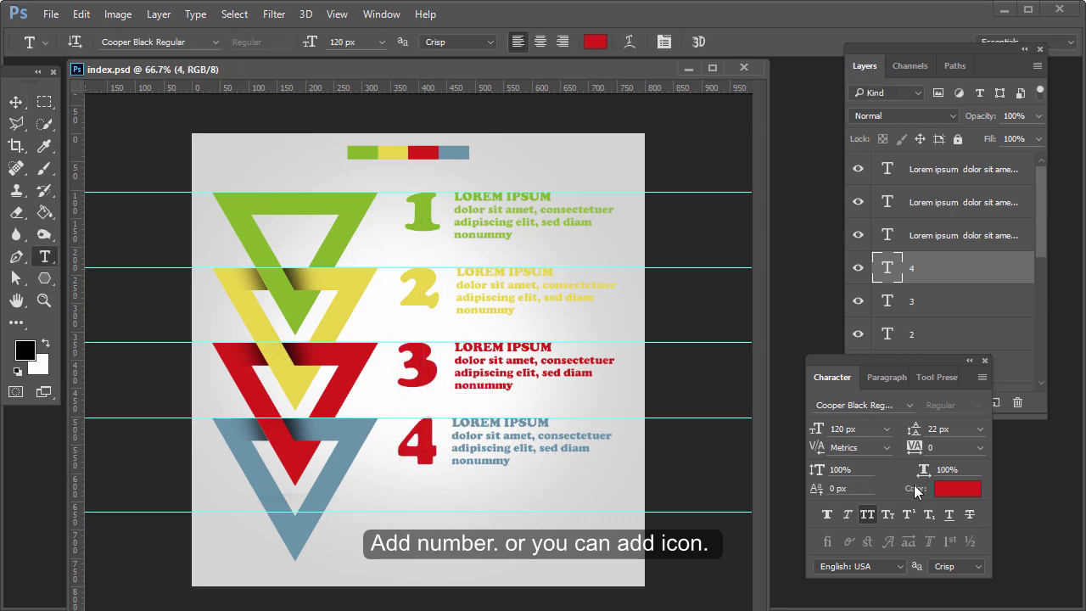
left_click(957, 488)
left_click(360, 420)
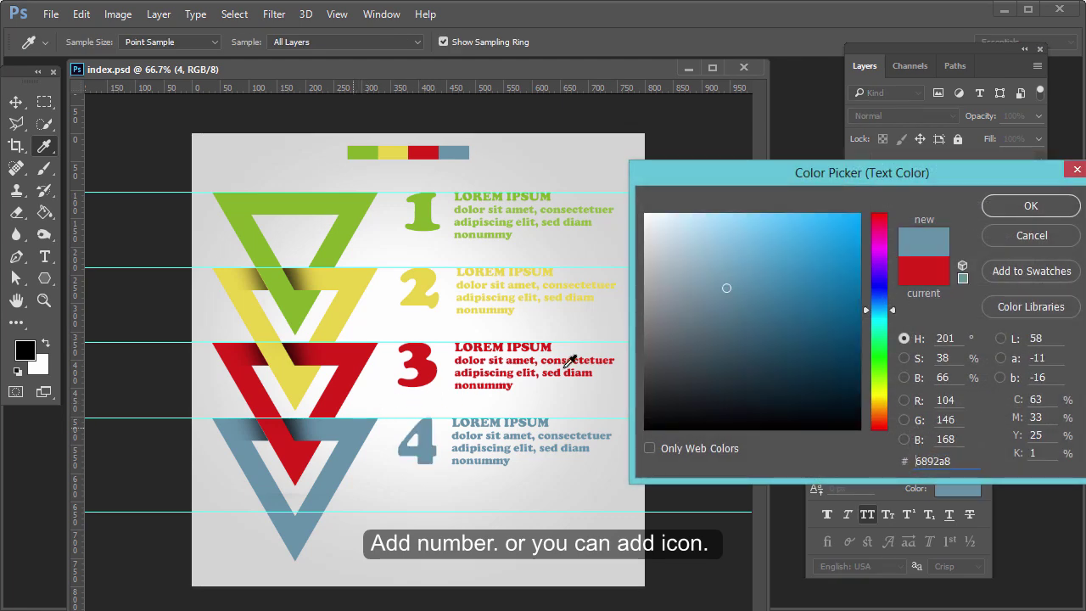
left_click(1030, 206)
key("v")
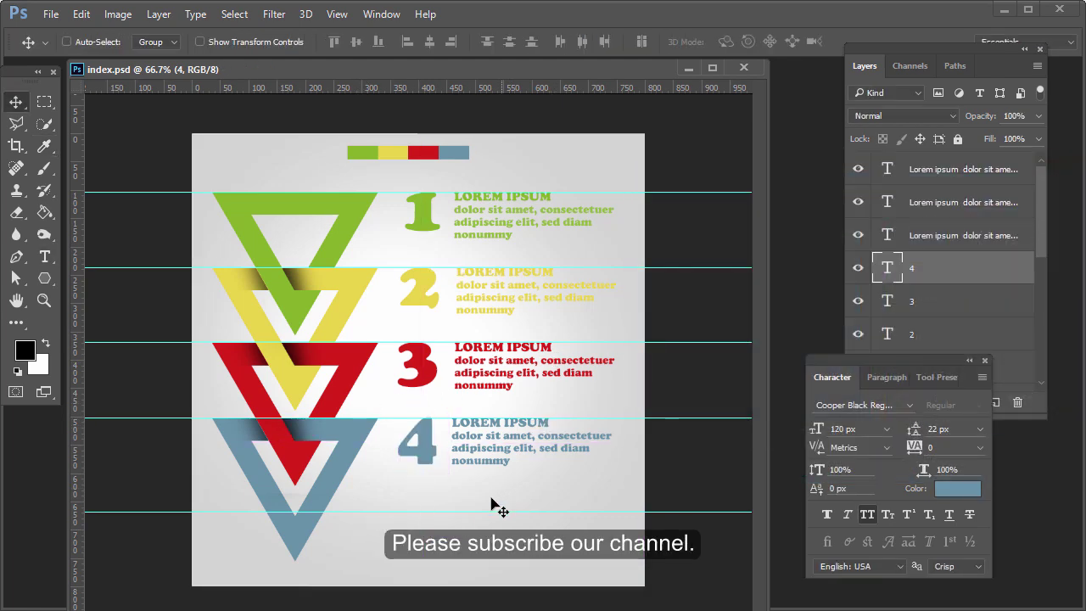
key("ctrl+semicolon")
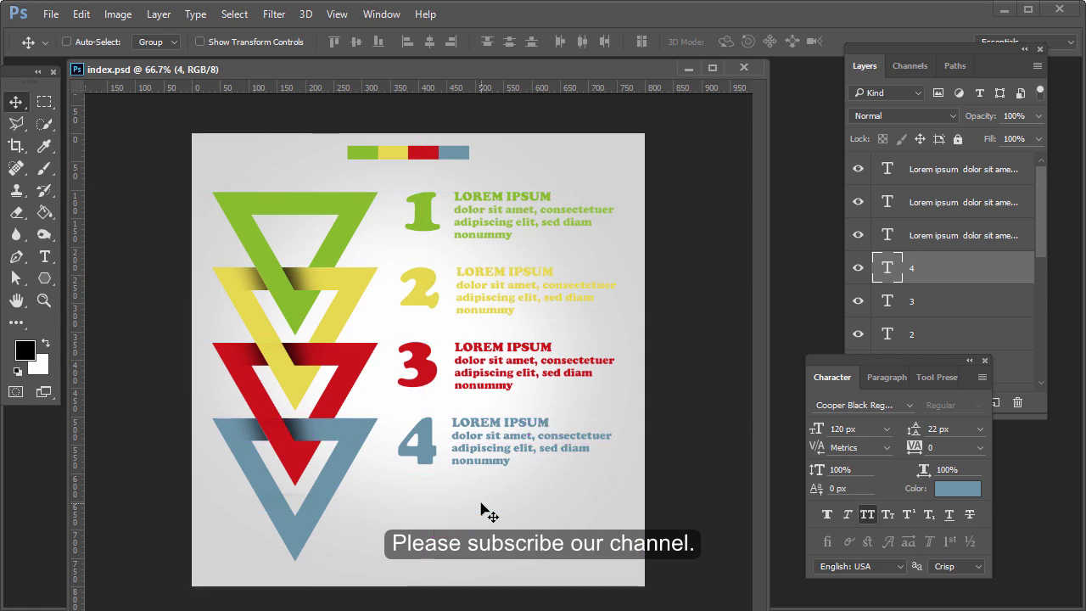